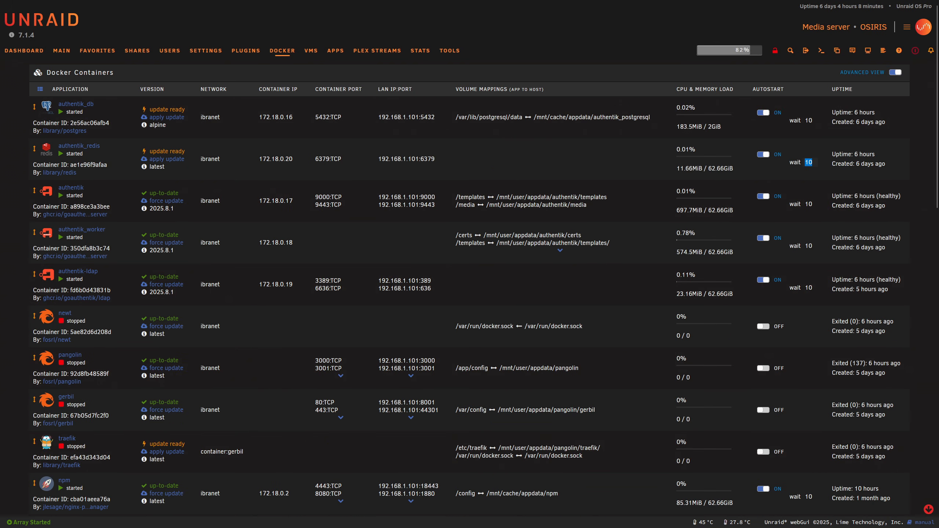
# - Switch the container list to basic view, and open the official PostgreSQL_Alpine install template from an app search for postgres
pyautogui.click(895, 73)
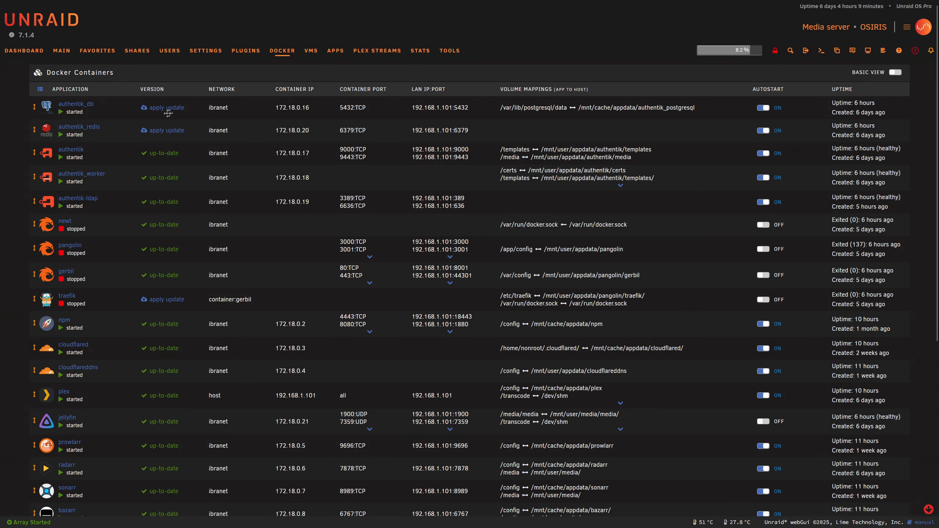
pyautogui.click(335, 50)
pyautogui.write('postgres')
pyautogui.press('Return')
pyautogui.scroll(-5, 477, 305)
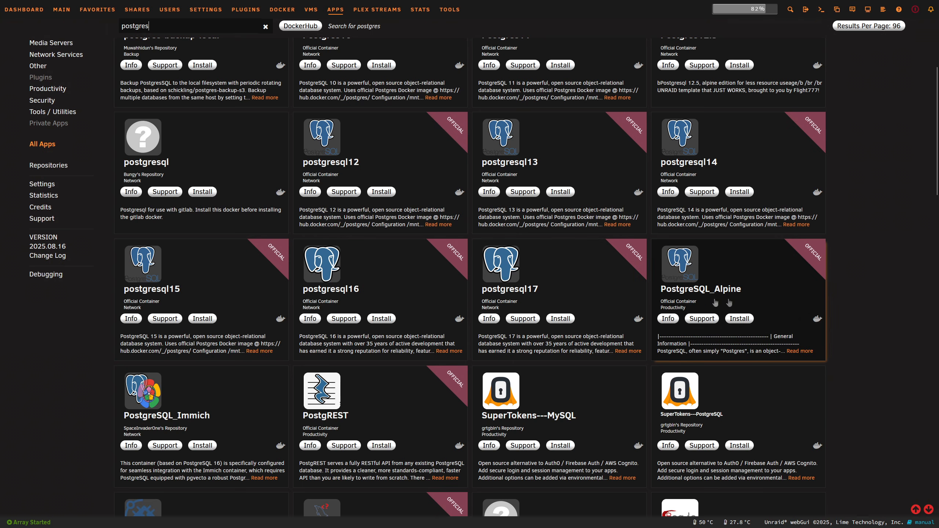
pyautogui.click(738, 319)
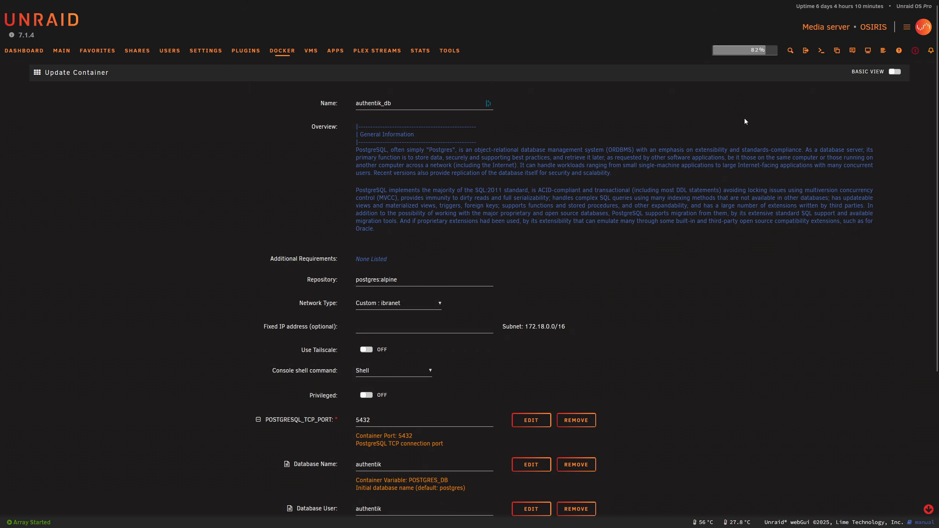
# - Examine the authentik_db container's Extra Parameters in advanced view, and return to basic view
pyautogui.click(894, 72)
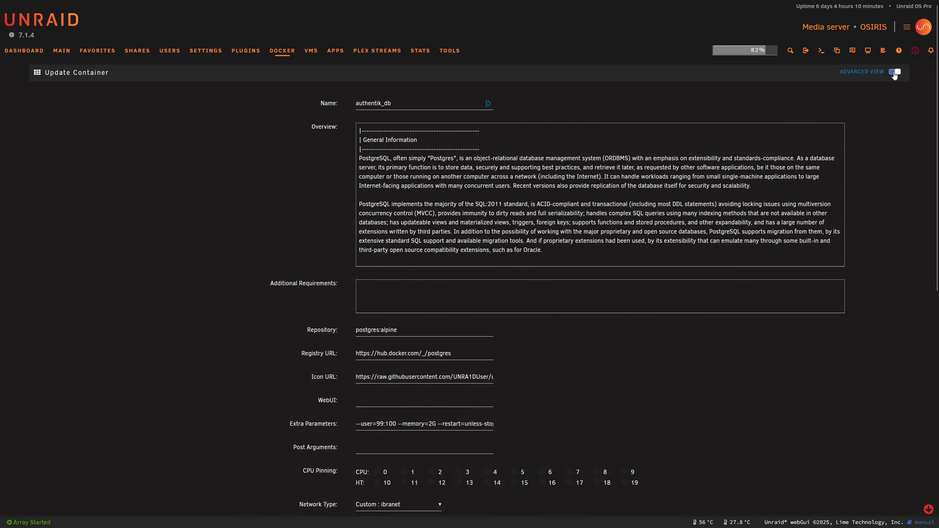
pyautogui.click(894, 73)
pyautogui.click(895, 73)
pyautogui.moveTo(384, 427); pyautogui.dragTo(501, 424)
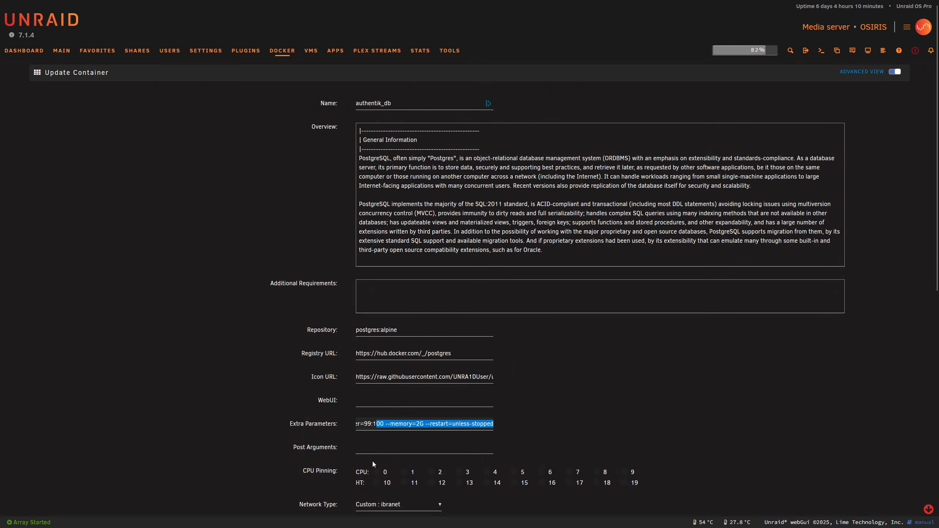
pyautogui.scroll(-1, 431, 412)
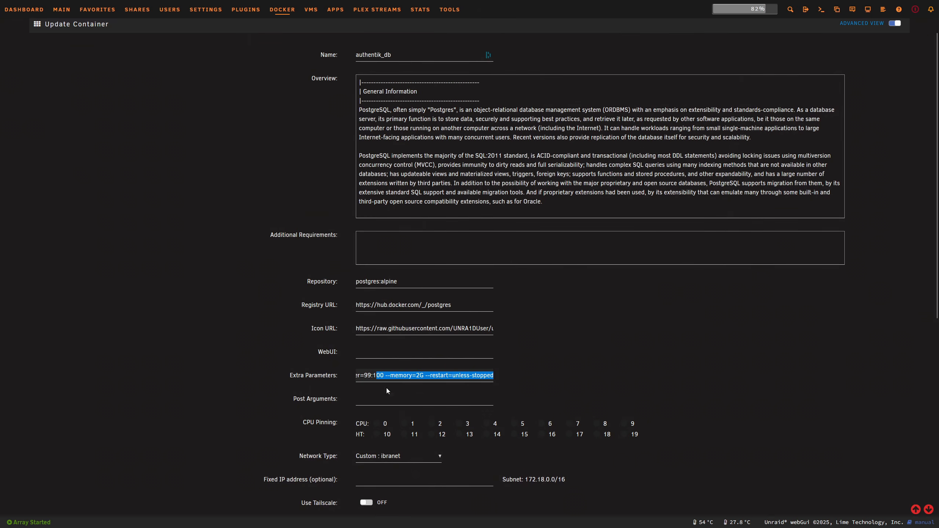
pyautogui.scroll(1, 387, 347)
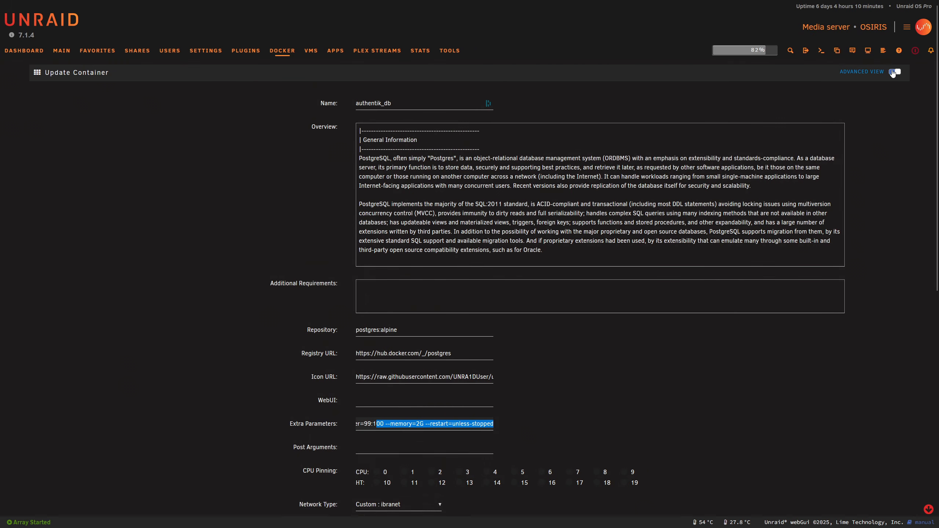
pyautogui.click(893, 73)
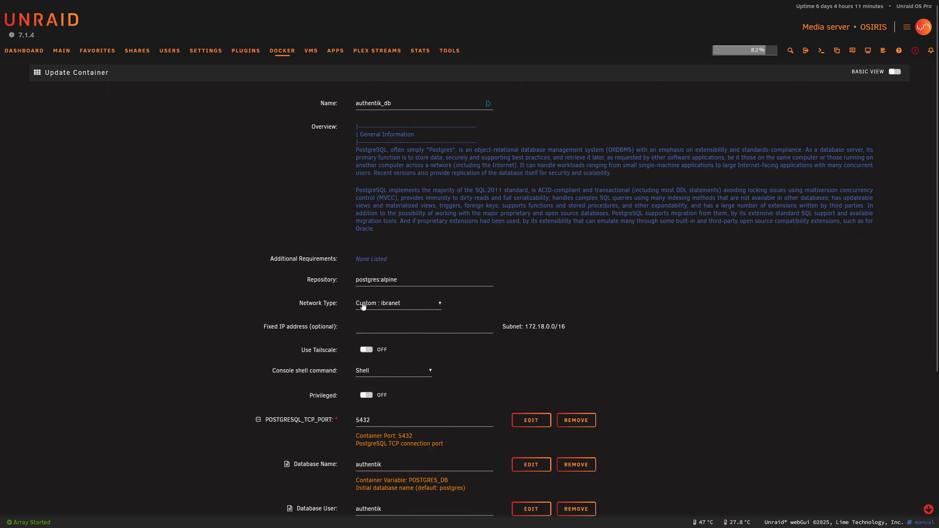
# - Choose Custom : ibranet as authentik_db's network type and check its PostgreSQL TCP port
pyautogui.click(385, 304)
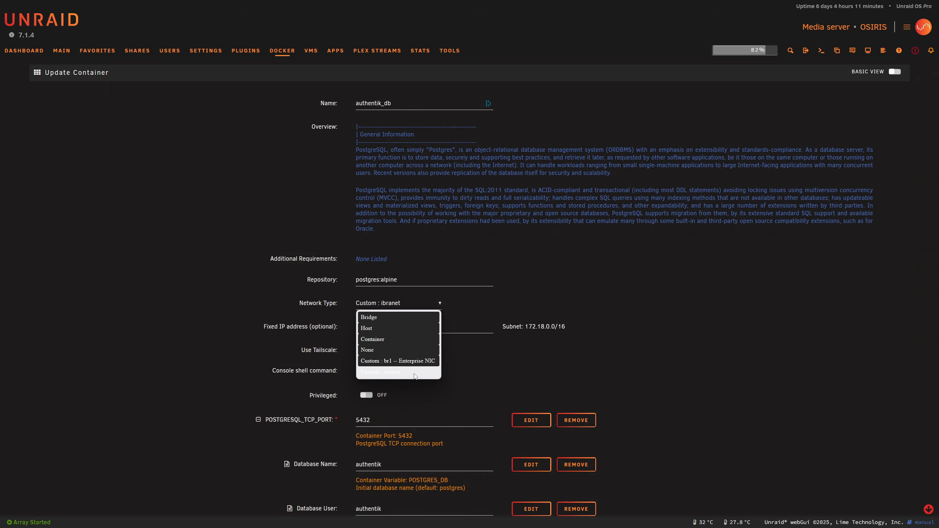
pyautogui.click(402, 372)
pyautogui.scroll(-5, 411, 317)
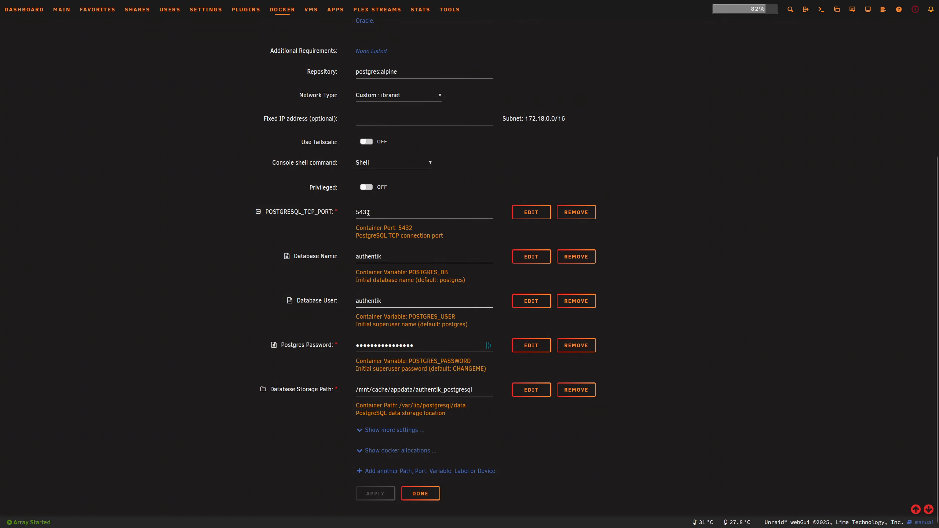
pyautogui.moveTo(370, 212); pyautogui.dragTo(355, 212)
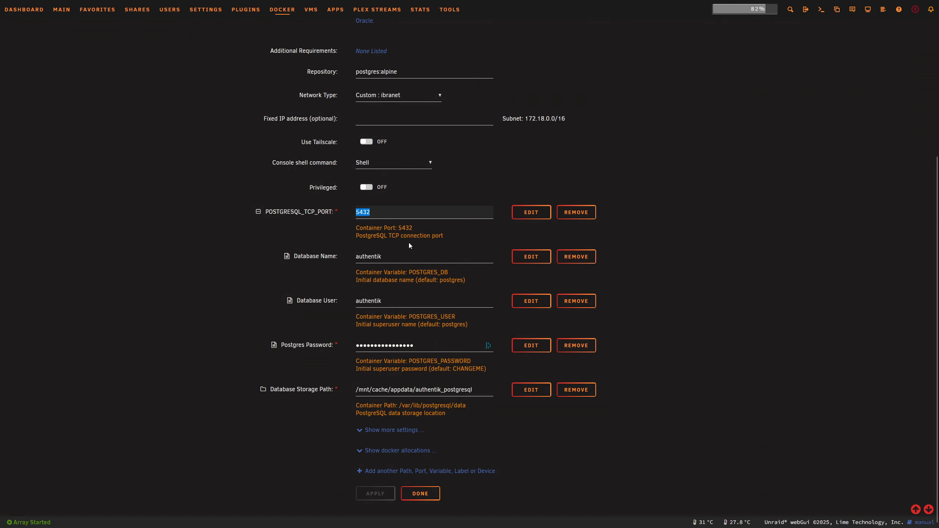
pyautogui.click(374, 212)
pyautogui.moveTo(376, 212); pyautogui.dragTo(354, 213)
# - Review the database name, database user and Postgres password fields of the authentik_db container
pyautogui.click(395, 257)
pyautogui.click(416, 299)
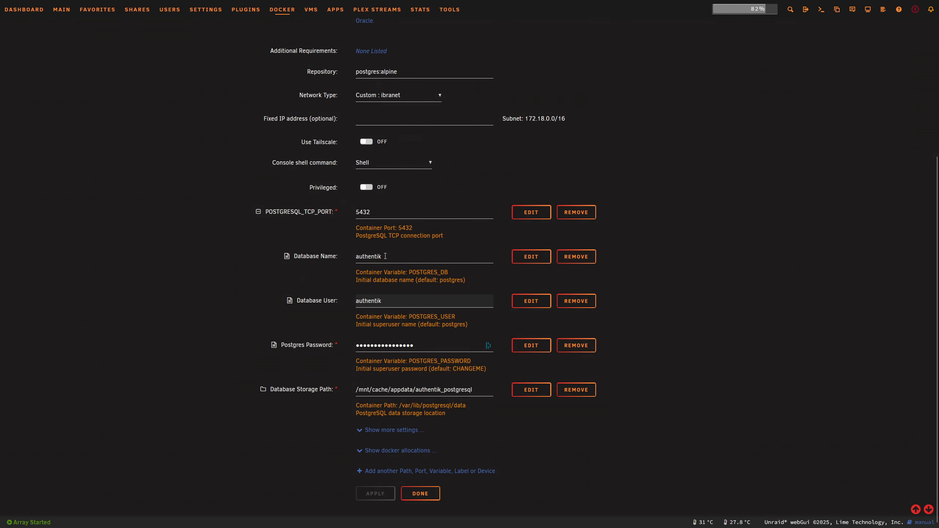
pyautogui.moveTo(385, 258); pyautogui.dragTo(357, 254)
pyautogui.moveTo(440, 280); pyautogui.dragTo(460, 280)
pyautogui.moveTo(407, 258); pyautogui.dragTo(346, 255)
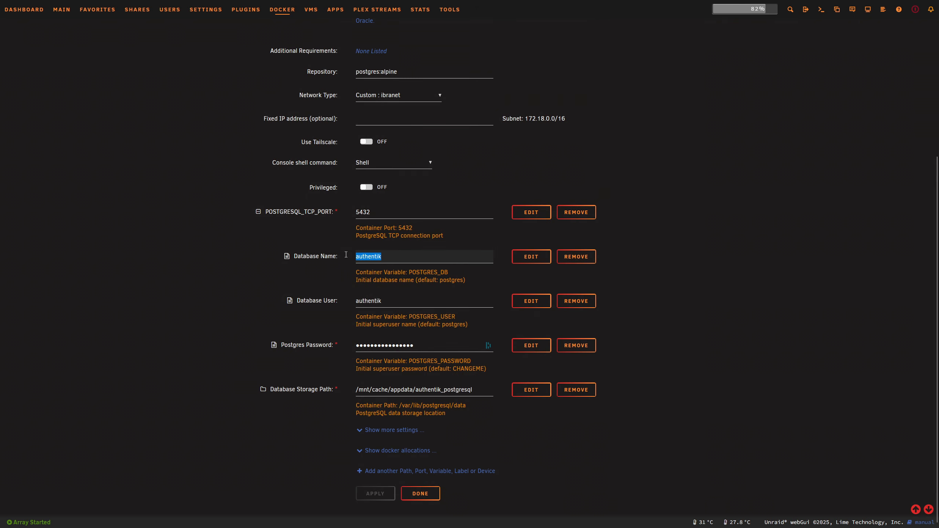
pyautogui.moveTo(387, 299); pyautogui.dragTo(353, 300)
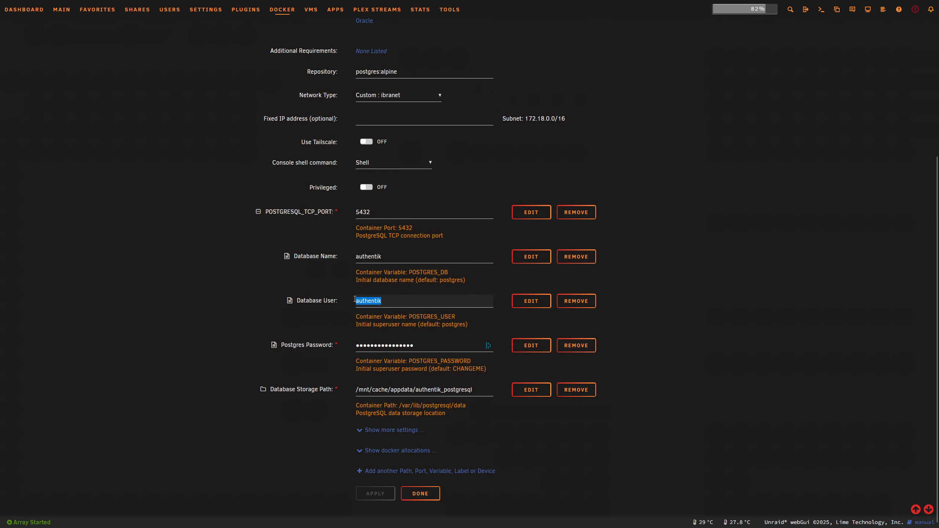
pyautogui.click(406, 345)
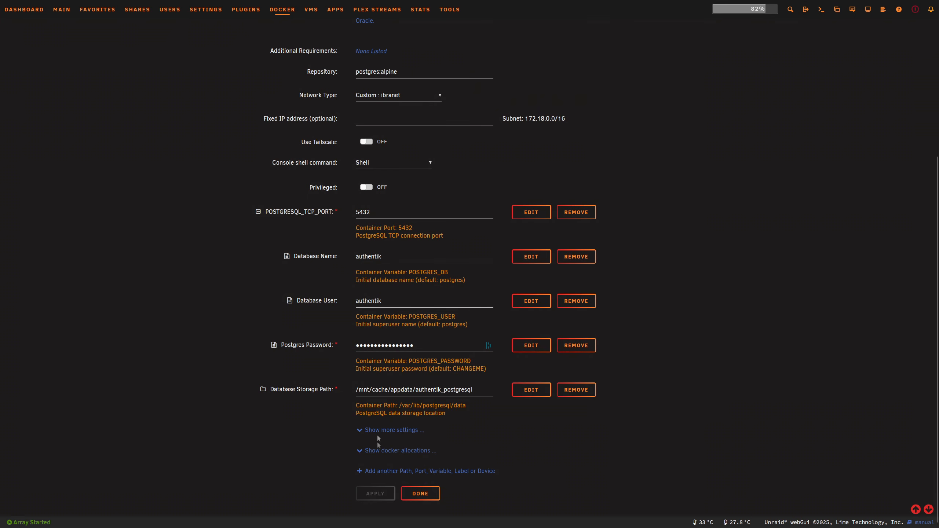
# - Inspect the authentik_db container's logs from the Docker container list, and close them
pyautogui.scroll(15, 368, 387)
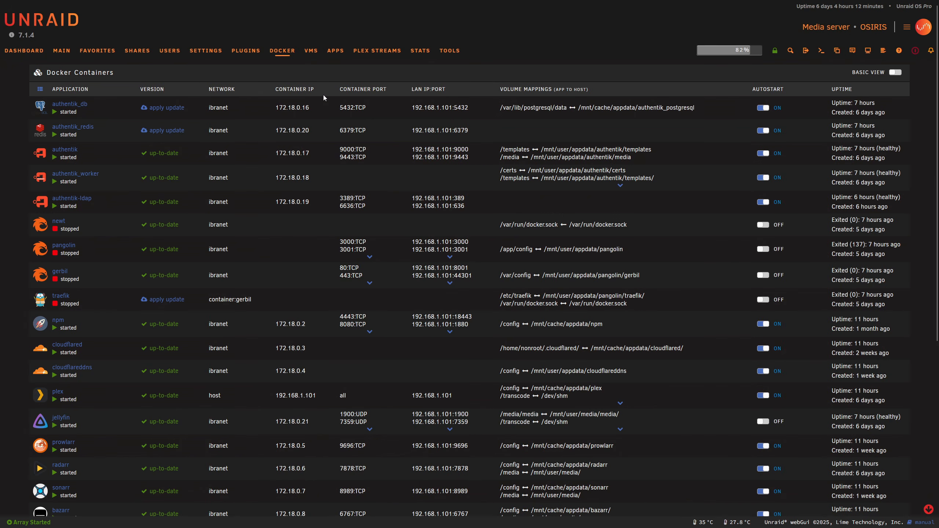
pyautogui.click(40, 107)
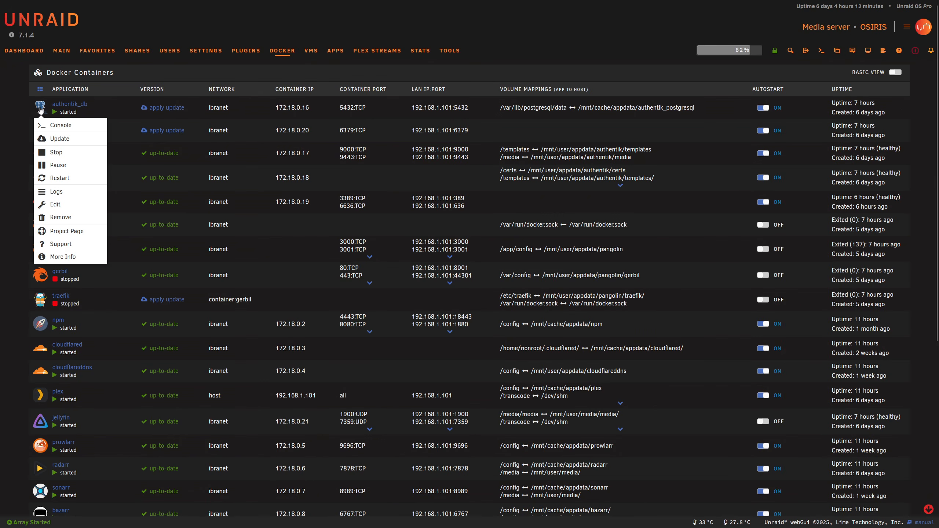
pyautogui.click(67, 191)
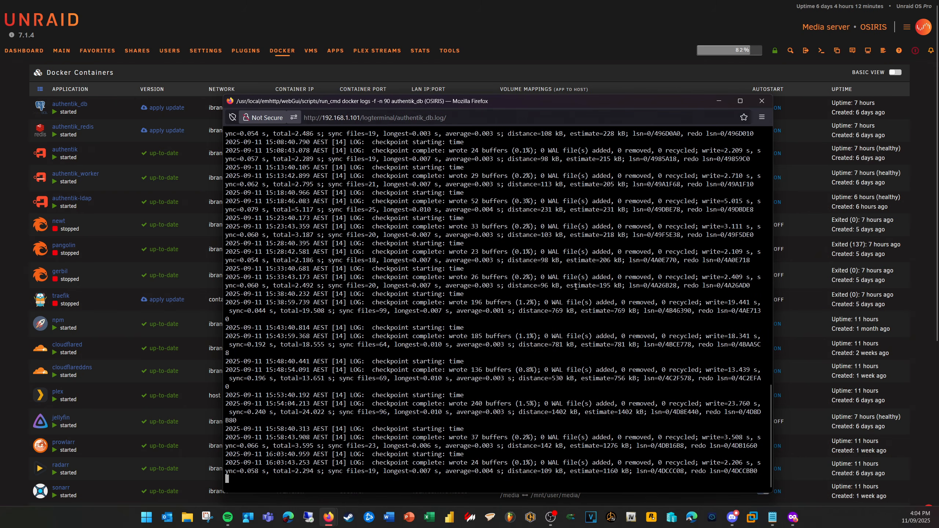
pyautogui.click(761, 103)
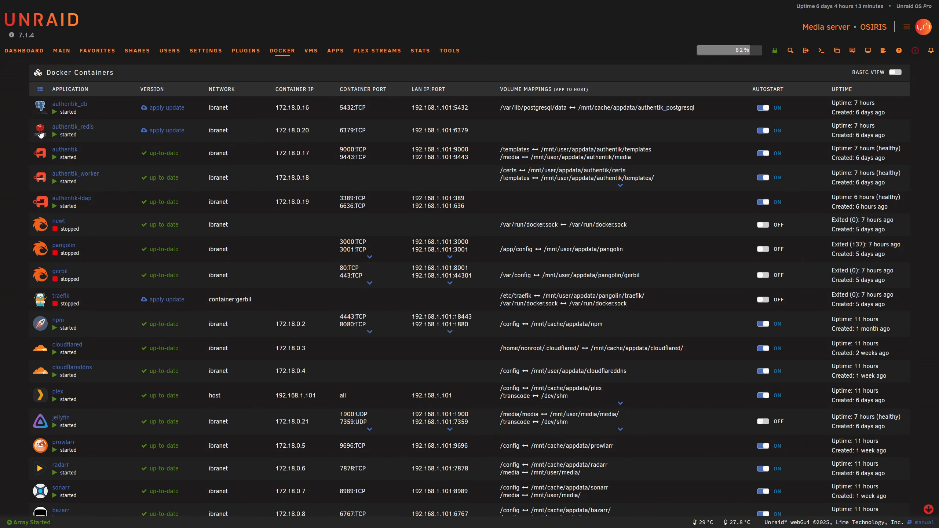
# - Search the available apps for redis and start installing the official Redis container
pyautogui.click(335, 50)
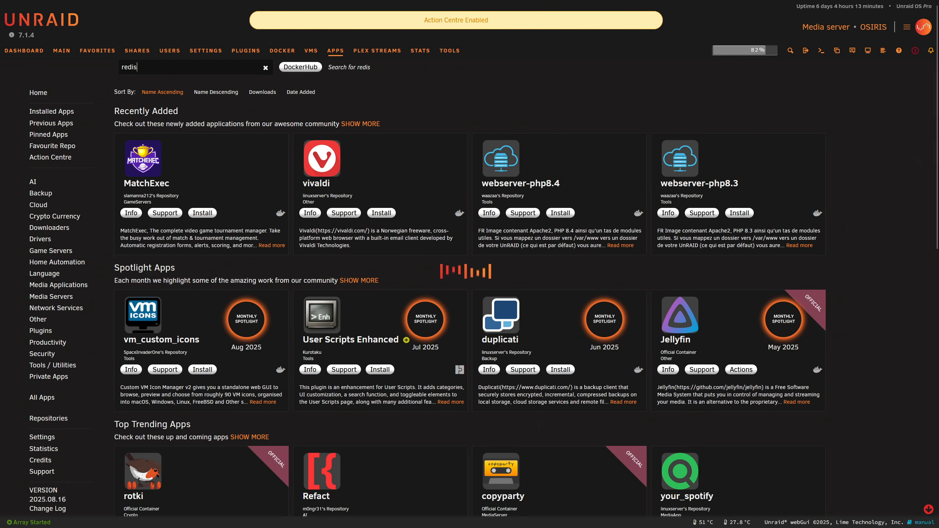
pyautogui.moveTo(293, 13)
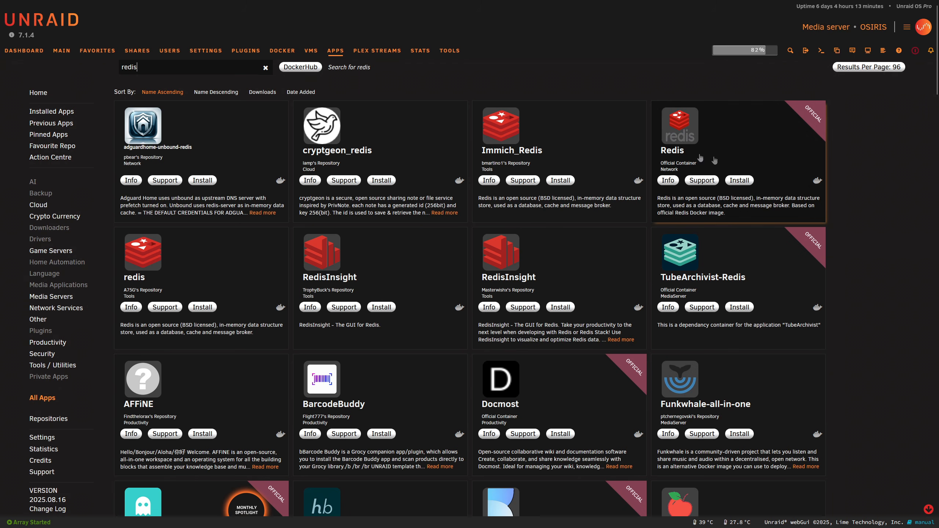
pyautogui.click(739, 180)
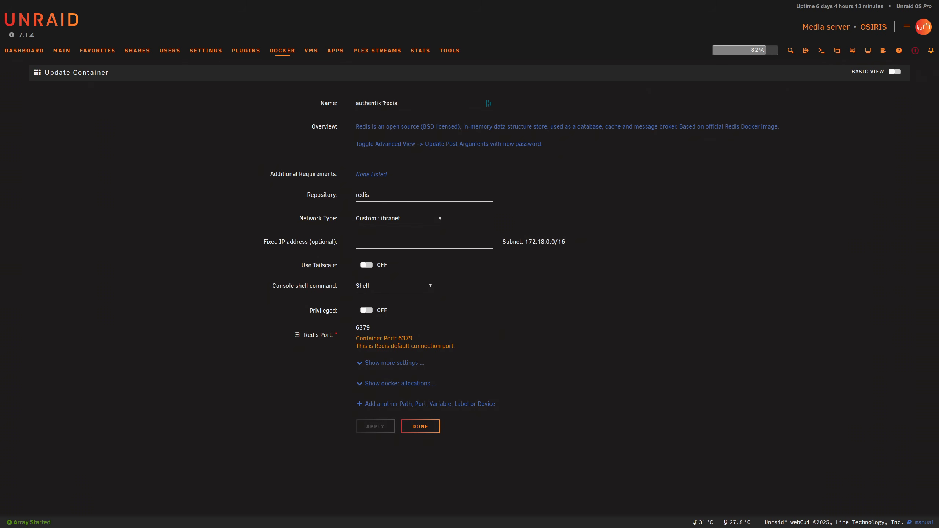
# - Review the network type options, additional settings and Redis port of the authentik_redis container
pyautogui.click(377, 223)
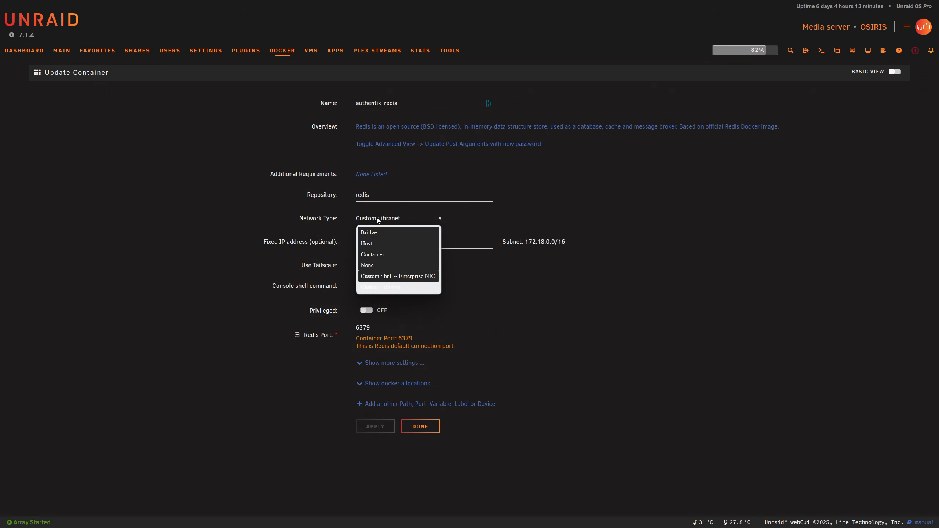
pyautogui.click(626, 301)
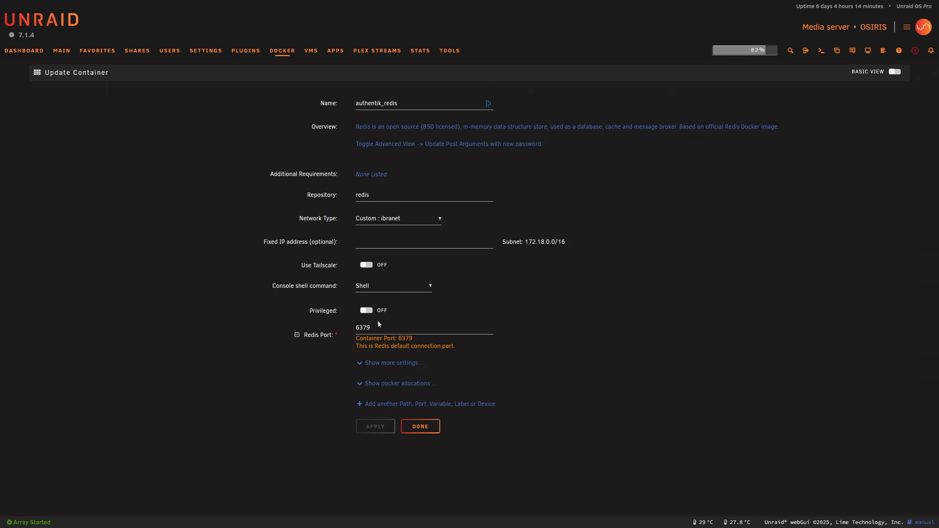
pyautogui.click(391, 364)
pyautogui.doubleClick(375, 326)
pyautogui.click(613, 344)
# - Examine the --requirepass password in authentik_redis's Post Arguments using the advanced view
pyautogui.click(894, 71)
pyautogui.scroll(-4, 489, 316)
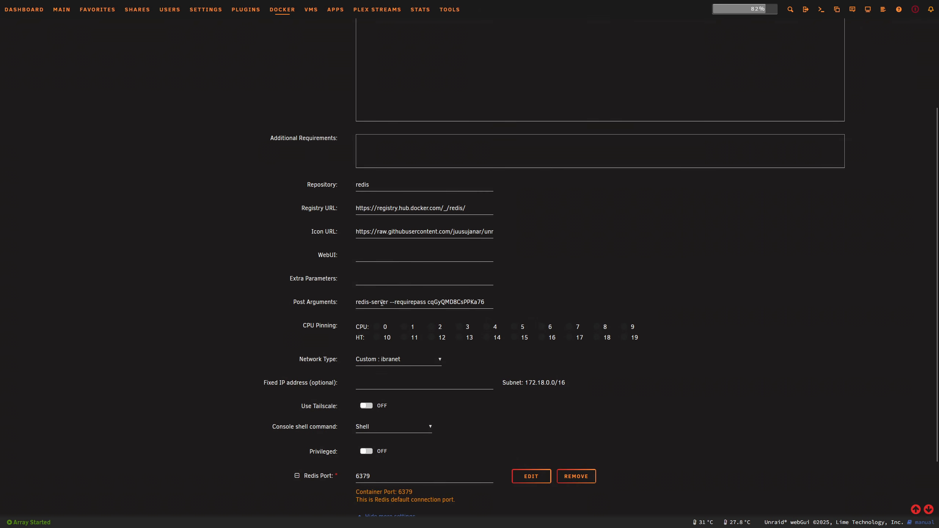
pyautogui.doubleClick(429, 302)
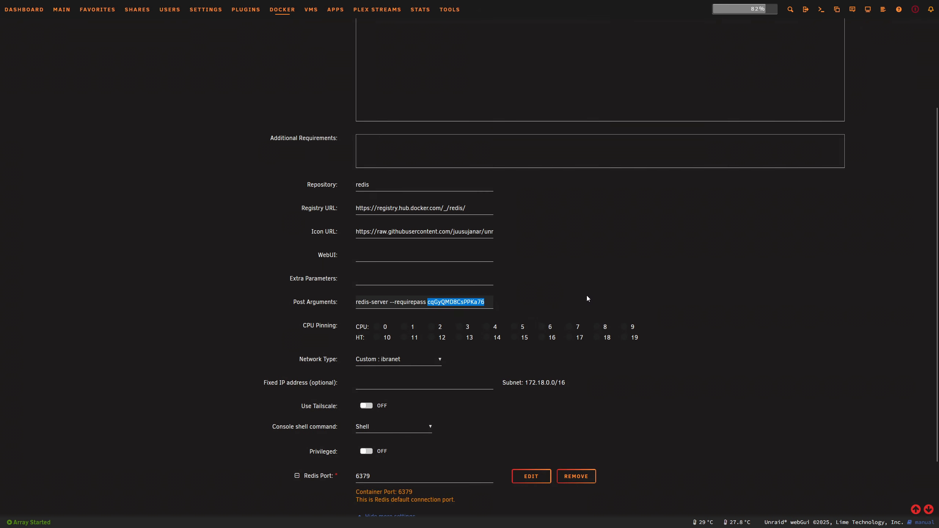
pyautogui.moveTo(485, 302); pyautogui.dragTo(426, 302)
pyautogui.click(487, 303)
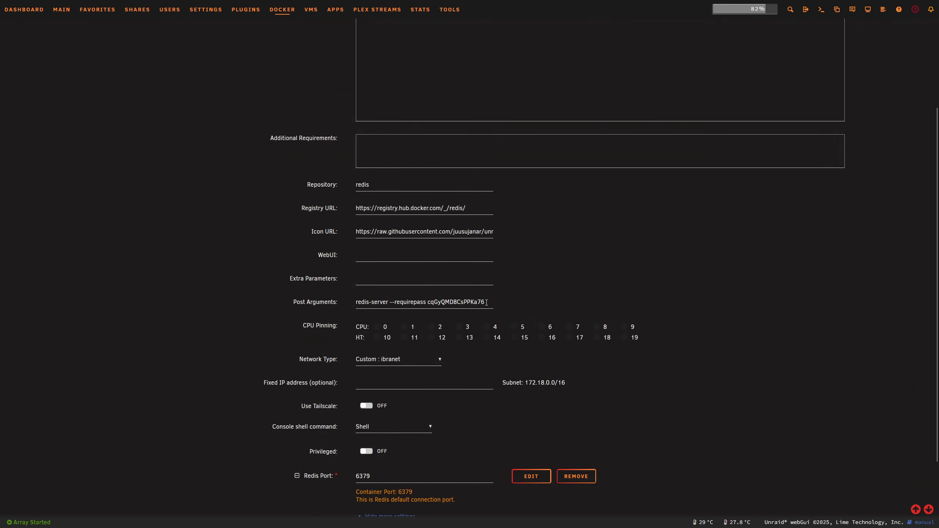
pyautogui.moveTo(487, 302); pyautogui.dragTo(429, 306)
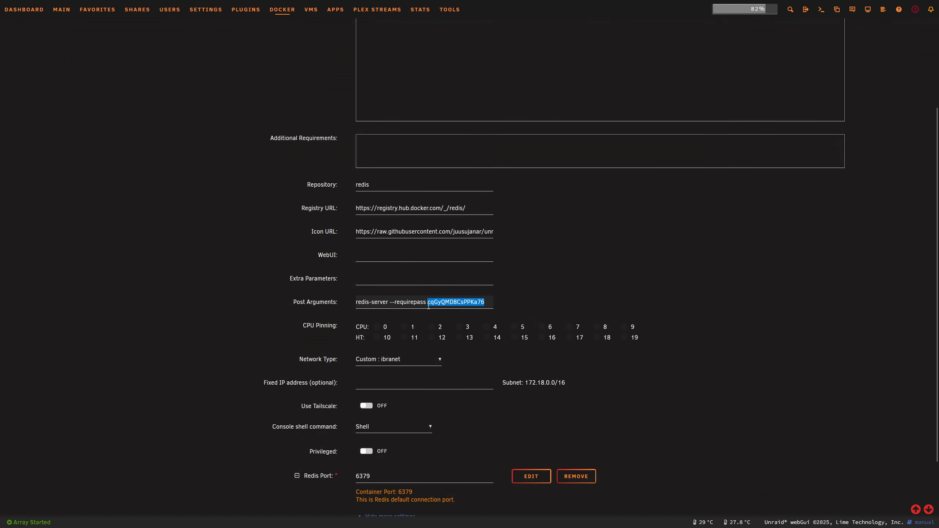
# - Look over the remaining authentik_redis settings and return to the Docker container list
pyautogui.scroll(-3, 465, 352)
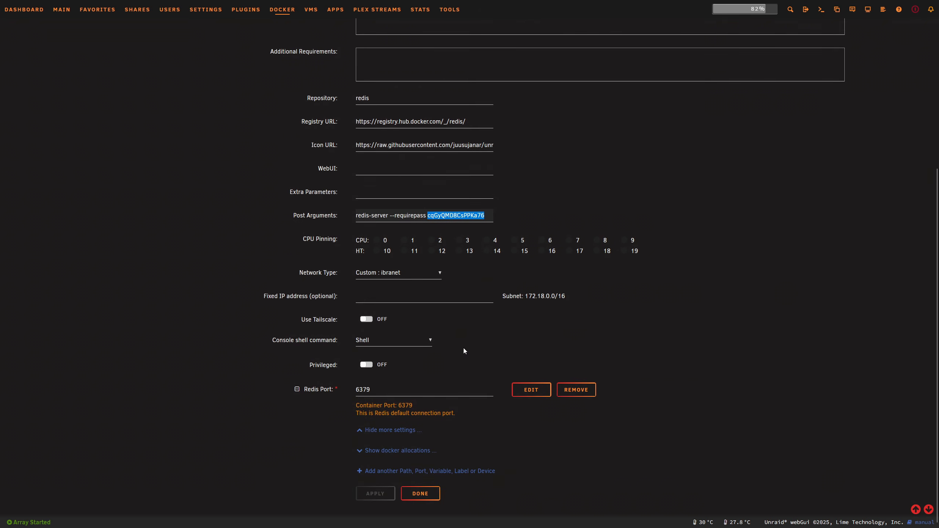
pyautogui.scroll(7, 464, 345)
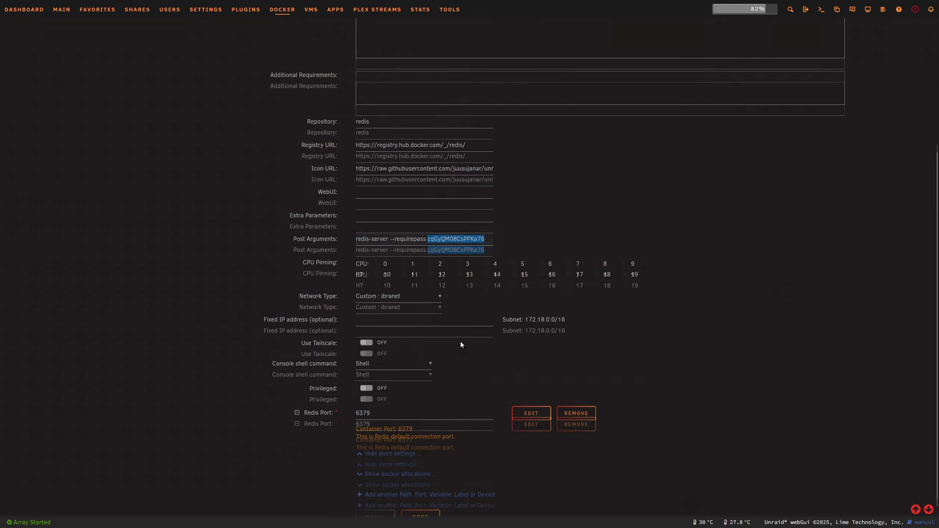
pyautogui.scroll(-7, 514, 355)
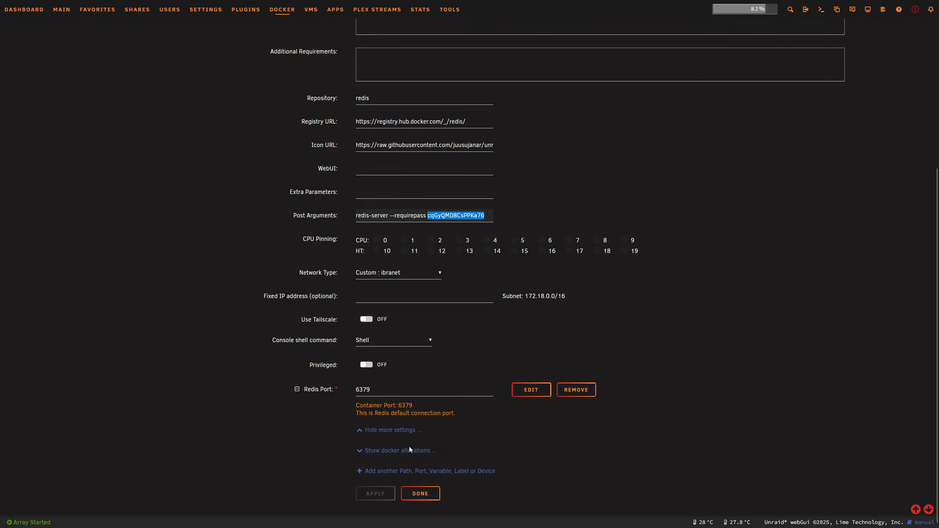
pyautogui.scroll(7, 410, 446)
pyautogui.click(282, 50)
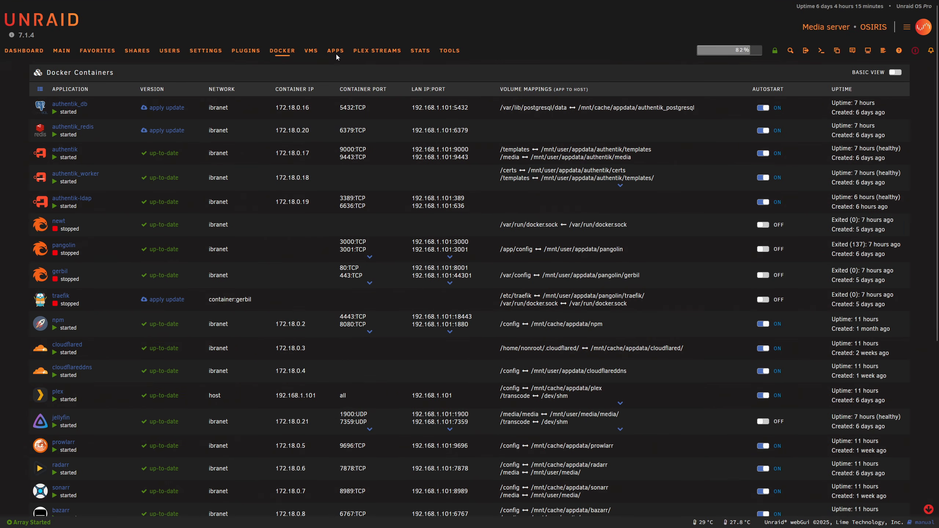
# - Find the authentik app from IBRACORP's Repository and examine its container's HTTP and HTTPS ports, Redis host and network type
pyautogui.click(336, 52)
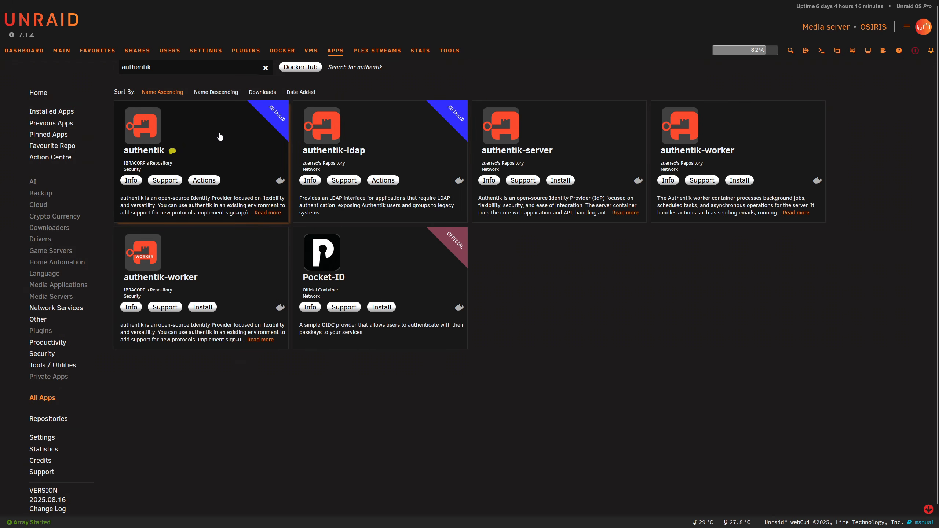
pyautogui.click(199, 144)
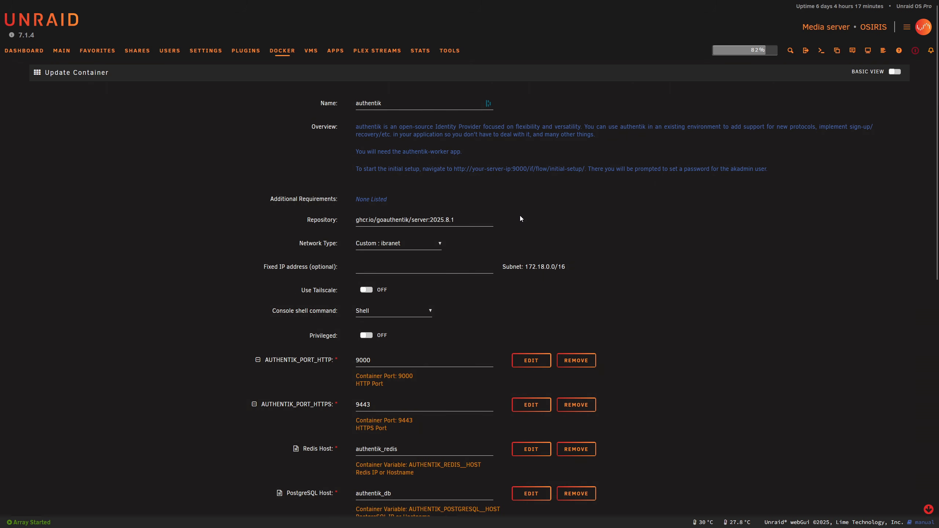
pyautogui.scroll(-5, 520, 218)
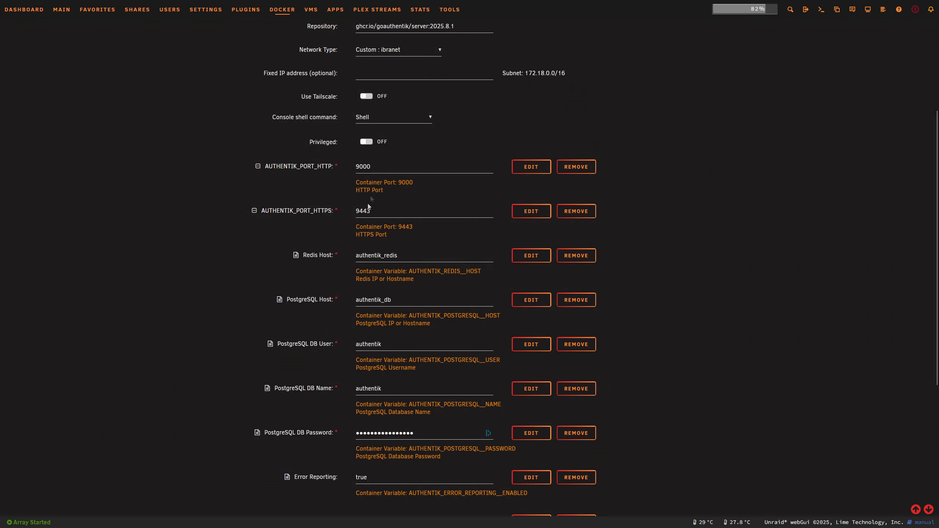
pyautogui.scroll(-3, 368, 205)
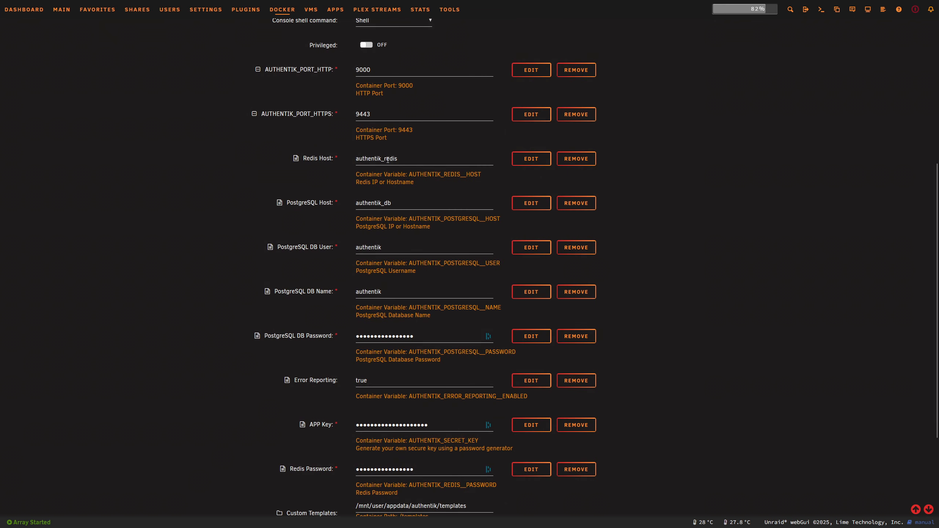
pyautogui.moveTo(357, 159); pyautogui.dragTo(403, 156)
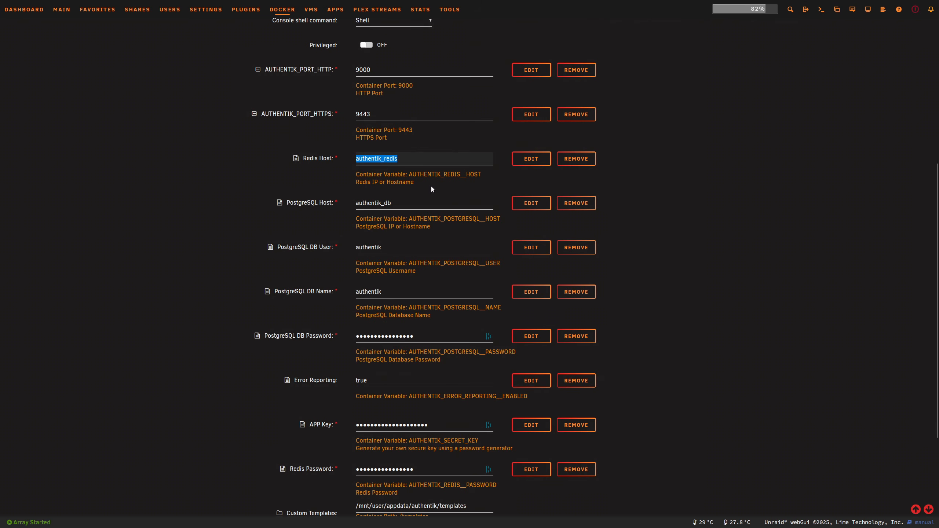
pyautogui.scroll(5, 396, 149)
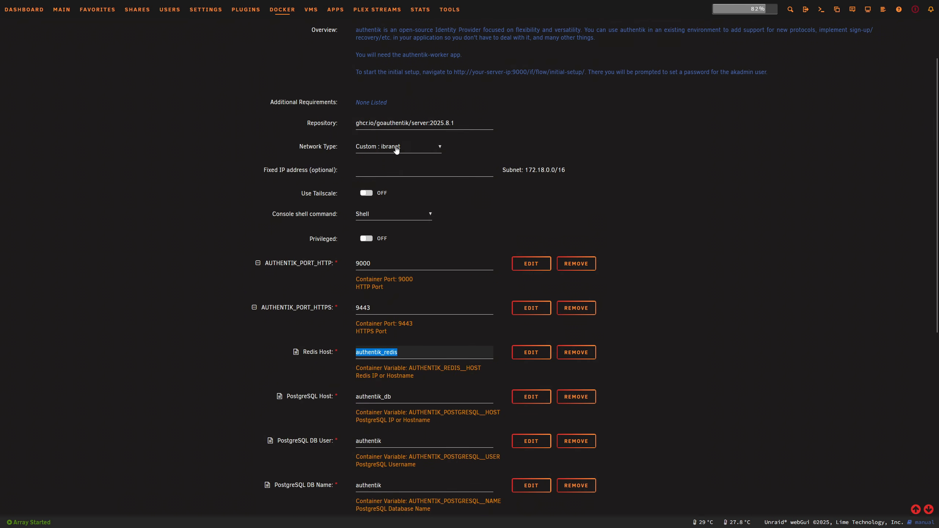
pyautogui.scroll(-4, 411, 240)
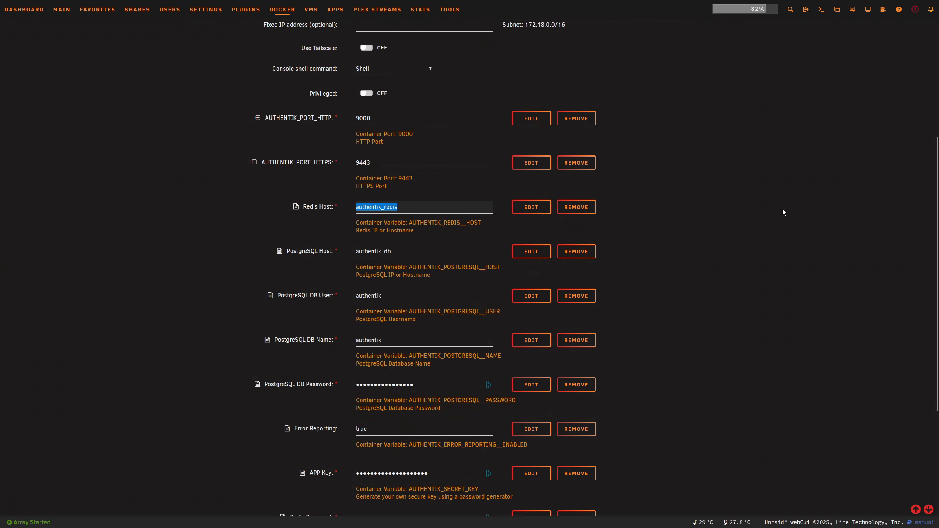
# - Examine the PostgreSQL host, database user and database name set in the authentik container
pyautogui.click(394, 207)
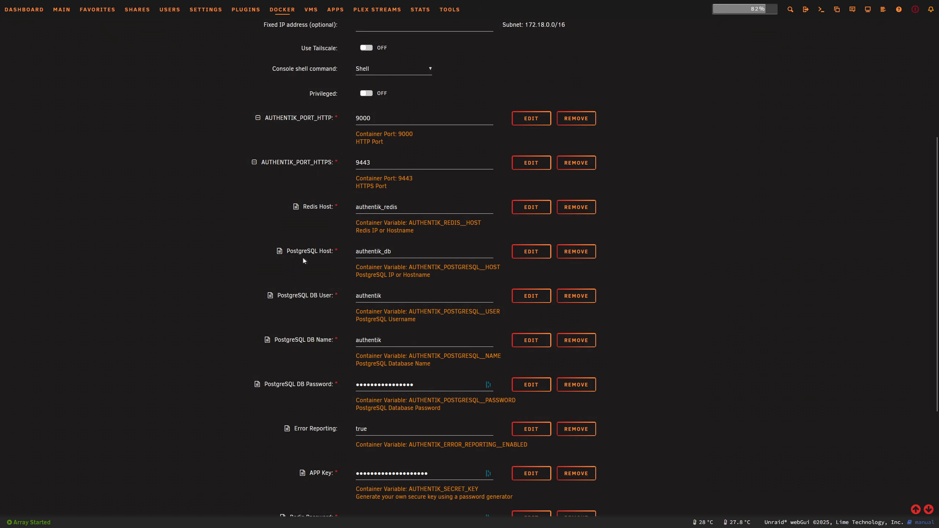
pyautogui.press('Tab')
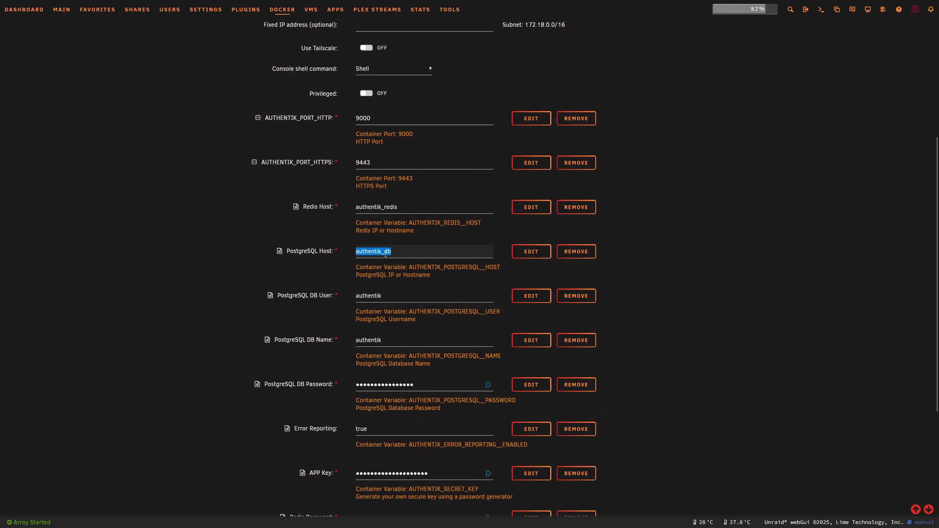
pyautogui.scroll(-3, 394, 250)
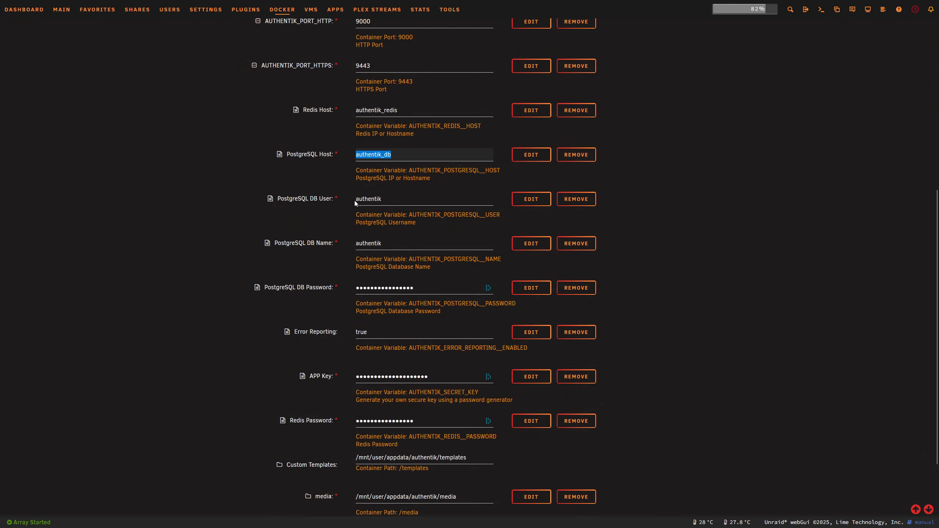
pyautogui.moveTo(357, 201); pyautogui.dragTo(384, 200)
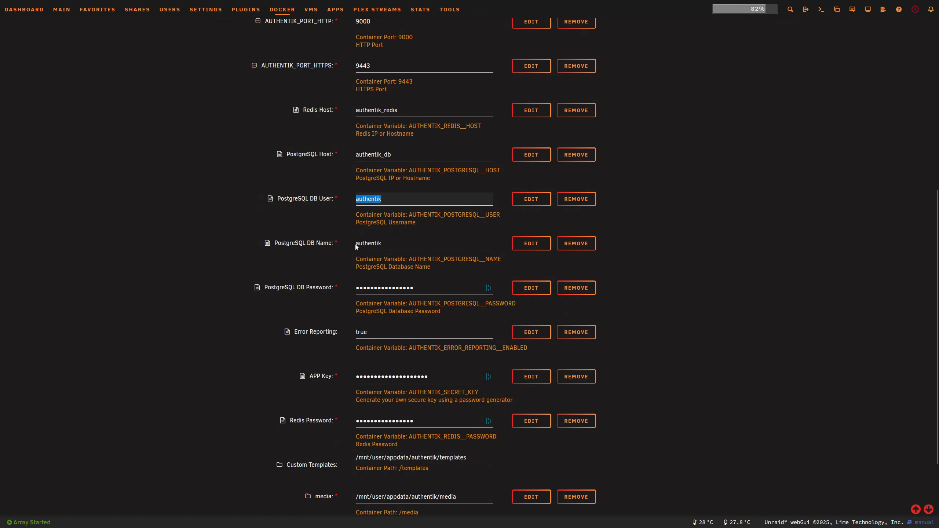
pyautogui.moveTo(356, 244); pyautogui.dragTo(397, 245)
pyautogui.scroll(-3, 396, 259)
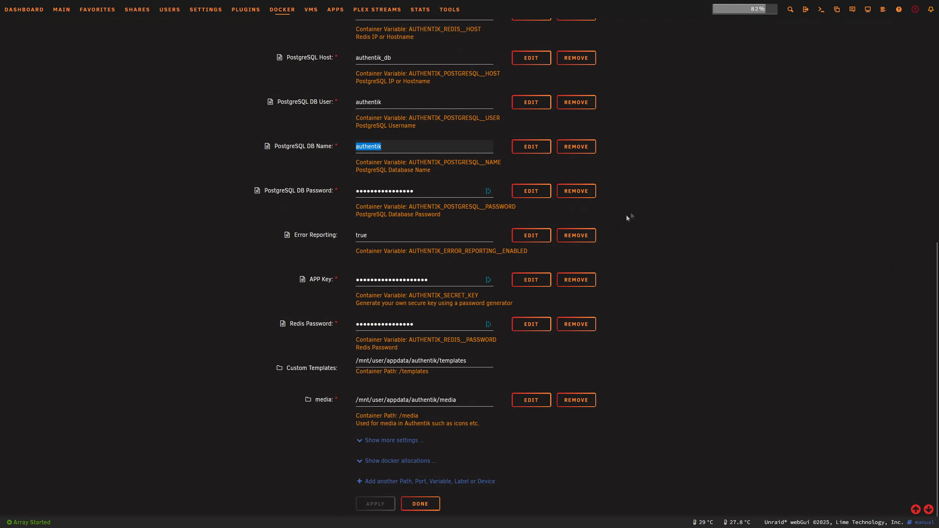
# - Review the authentik container's app key and Redis password fields, template and media paths, and additional settings
pyautogui.click(412, 315)
pyautogui.scroll(-1, 384, 321)
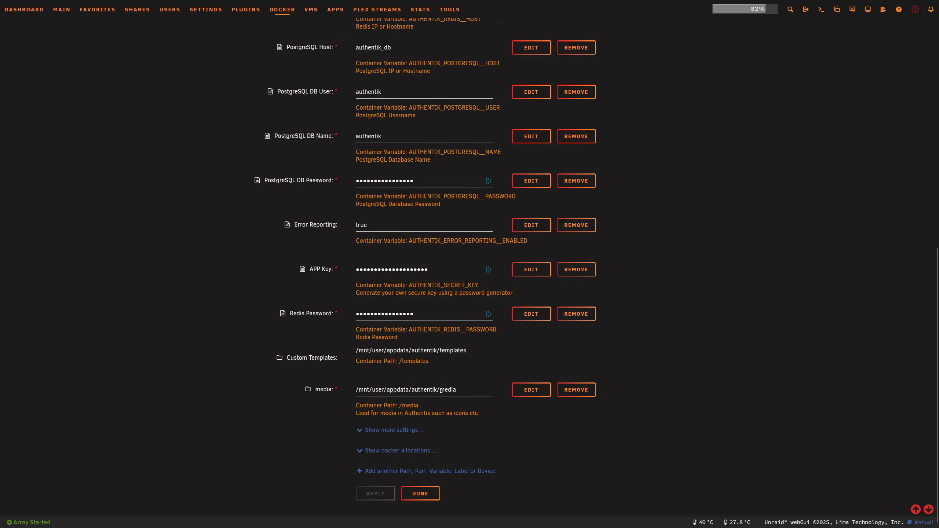
pyautogui.click(409, 432)
pyautogui.scroll(12, 632, 360)
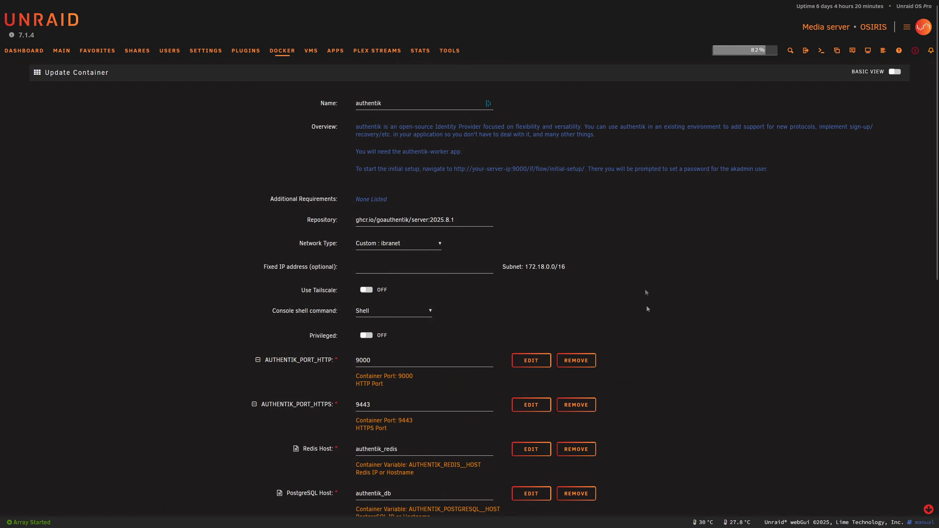
# - Search the available apps for authentik and start installing authentik-worker from IBRACORP's Repository
pyautogui.click(166, 63)
pyautogui.write('authentik')
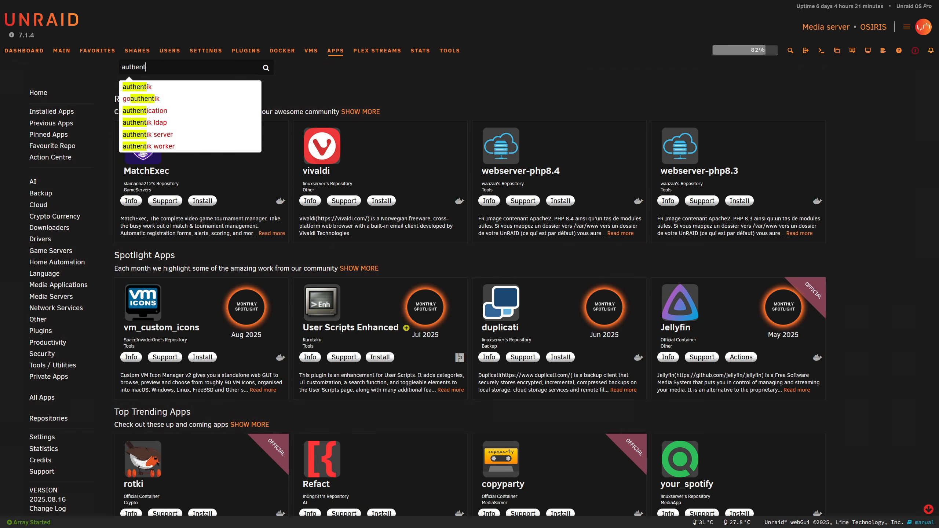
pyautogui.click(192, 86)
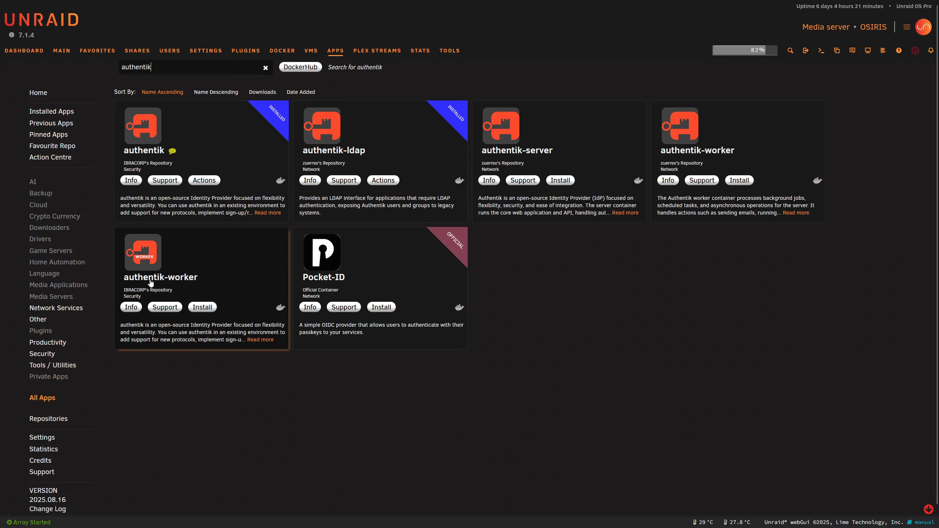
pyautogui.click(202, 307)
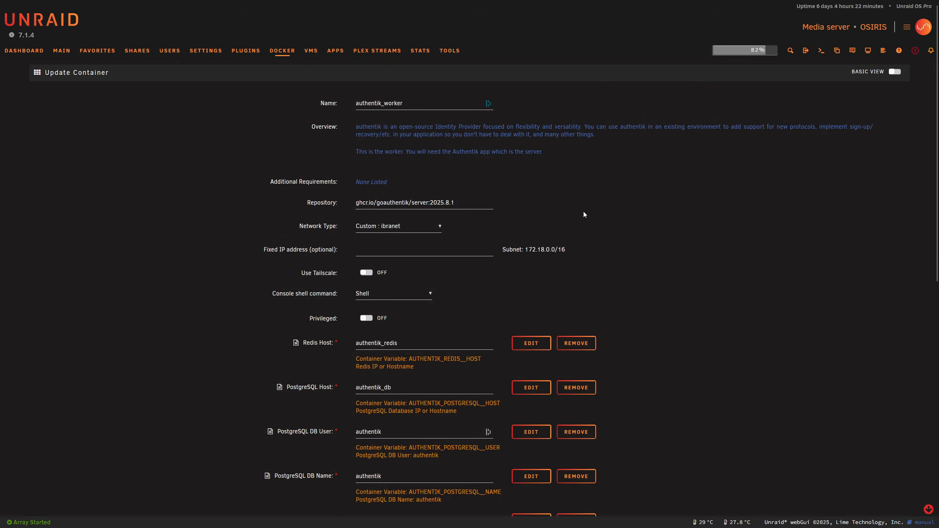
# - Review authentik_worker's Redis, PostgreSQL, secret key and path settings, and check the authentik container's HTTP port for the initial setup address
pyautogui.scroll(-3, 575, 222)
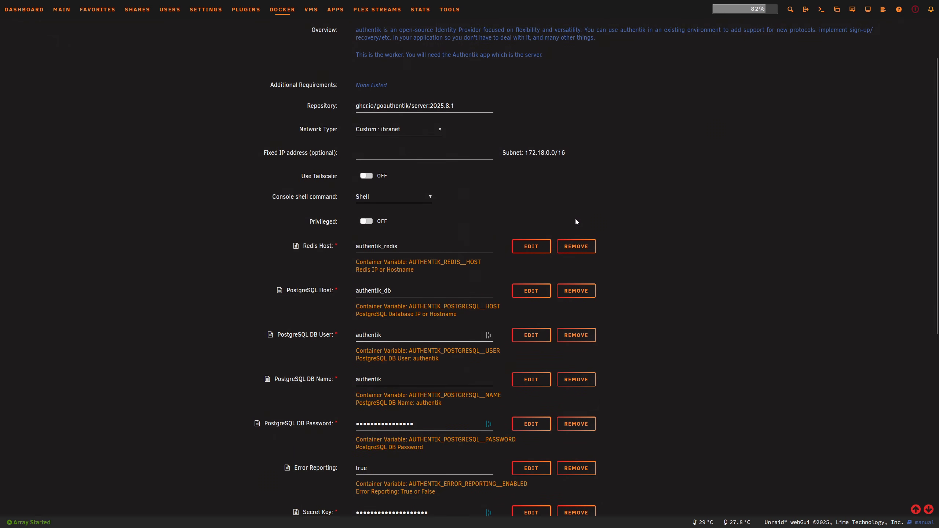
pyautogui.scroll(-3, 575, 220)
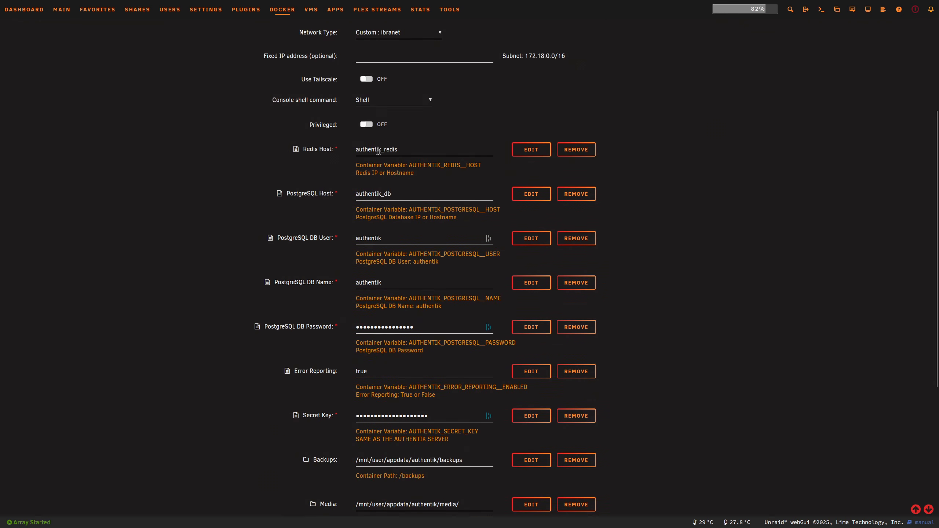
pyautogui.click(373, 151)
pyautogui.scroll(-4, 421, 290)
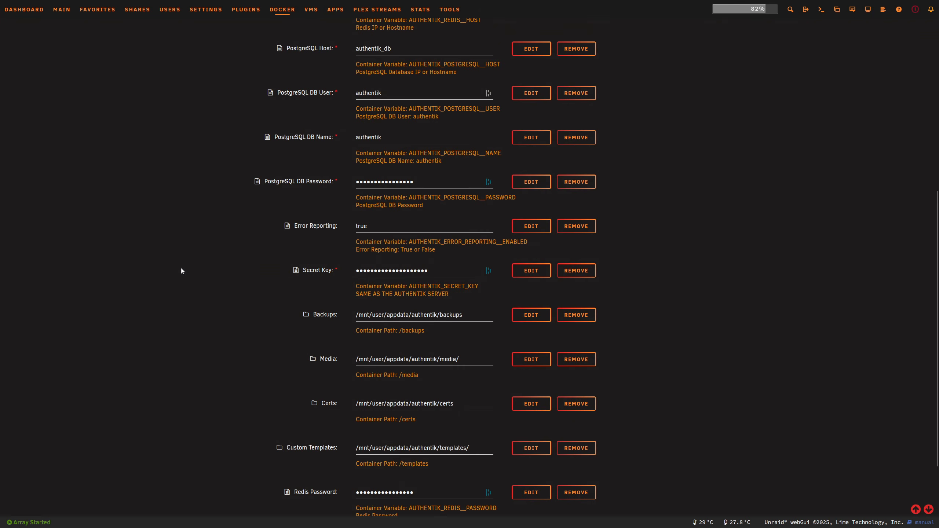
pyautogui.scroll(-3, 246, 295)
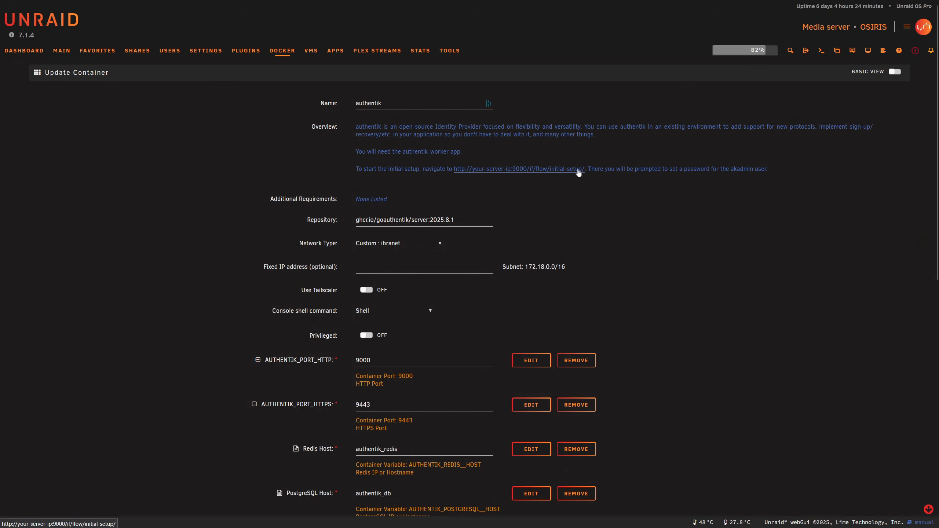
pyautogui.doubleClick(372, 361)
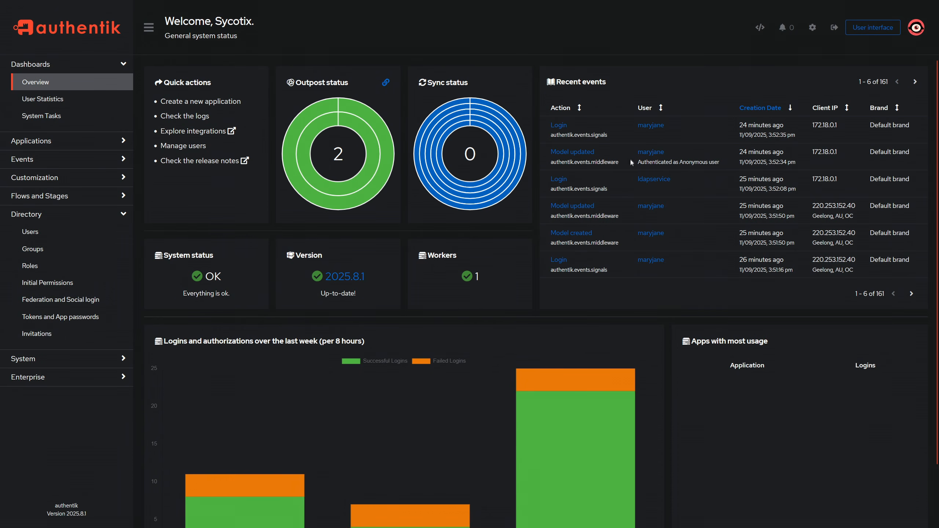
# - Examine the Create User form in authentik's user directory and close it without creating a user
pyautogui.click(63, 235)
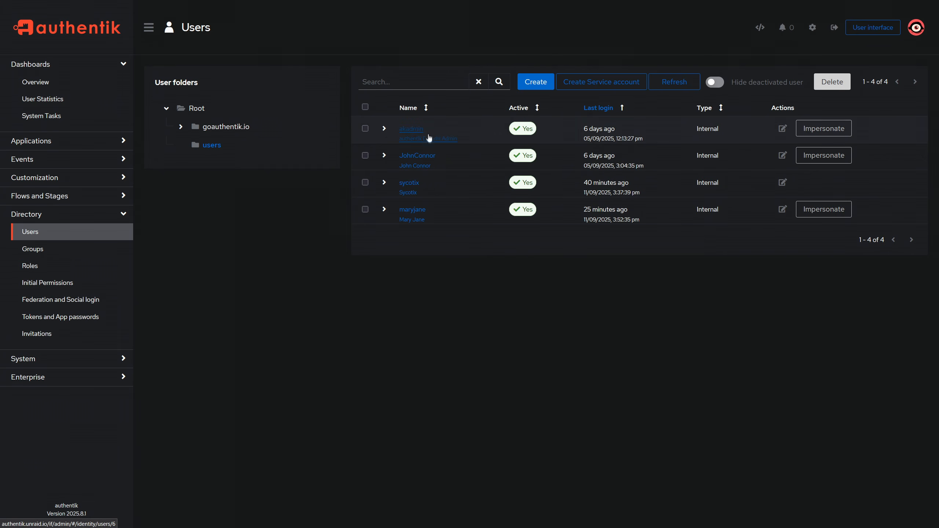
pyautogui.click(540, 84)
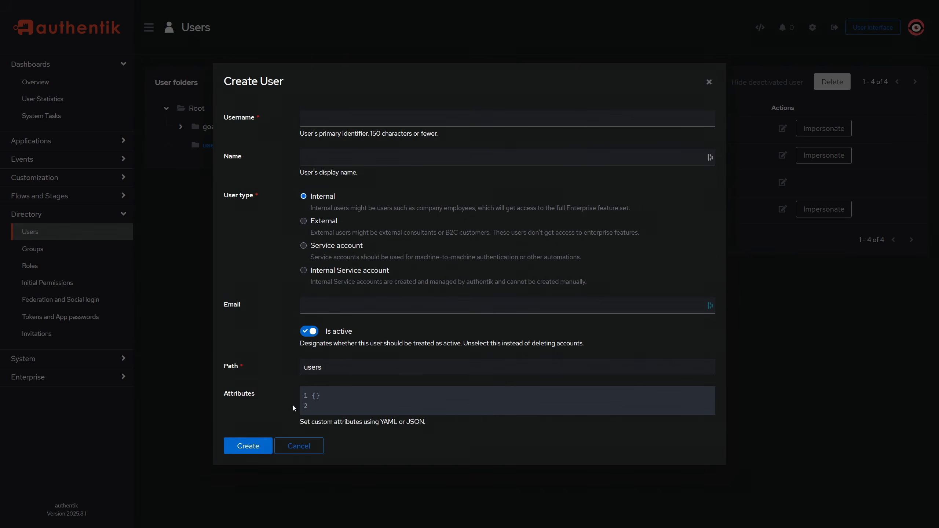
pyautogui.click(317, 447)
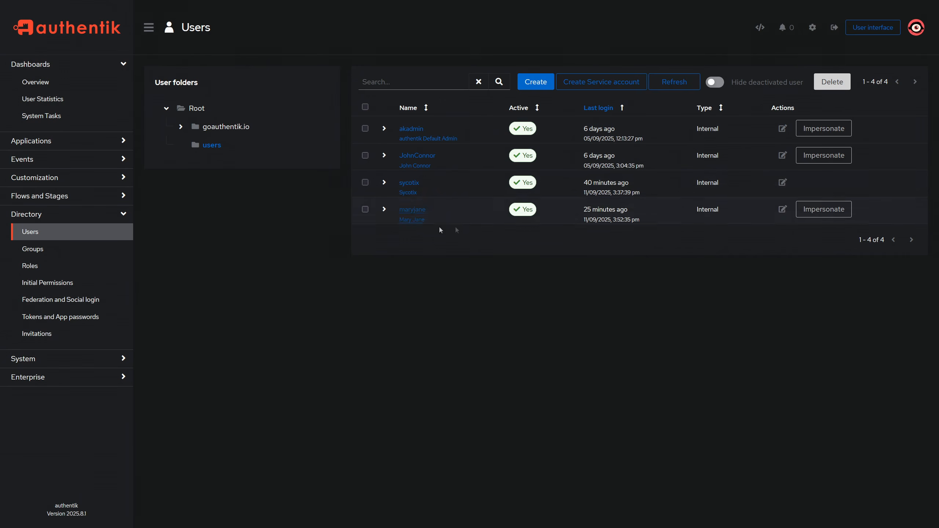
# - Inspect the personal superuser account's group memberships and the existing groups available to it, without adding any
pyautogui.click(411, 188)
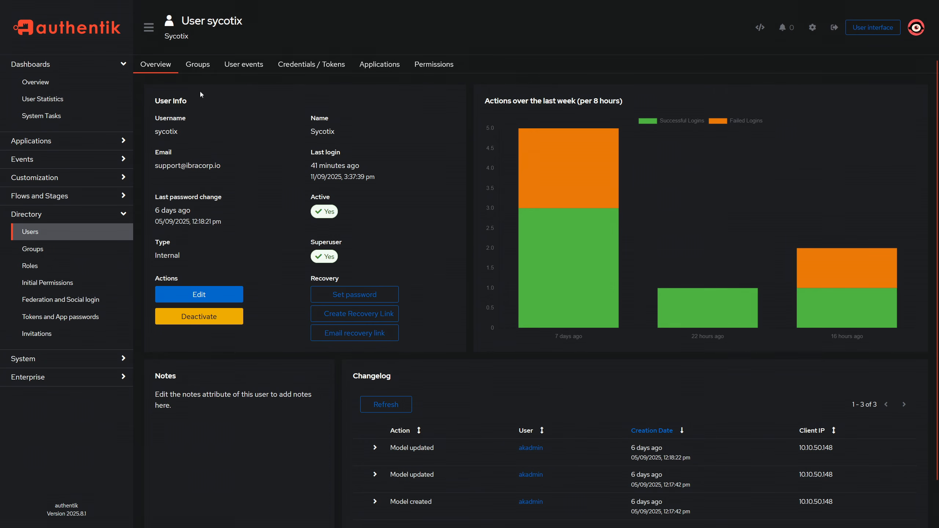
pyautogui.click(197, 65)
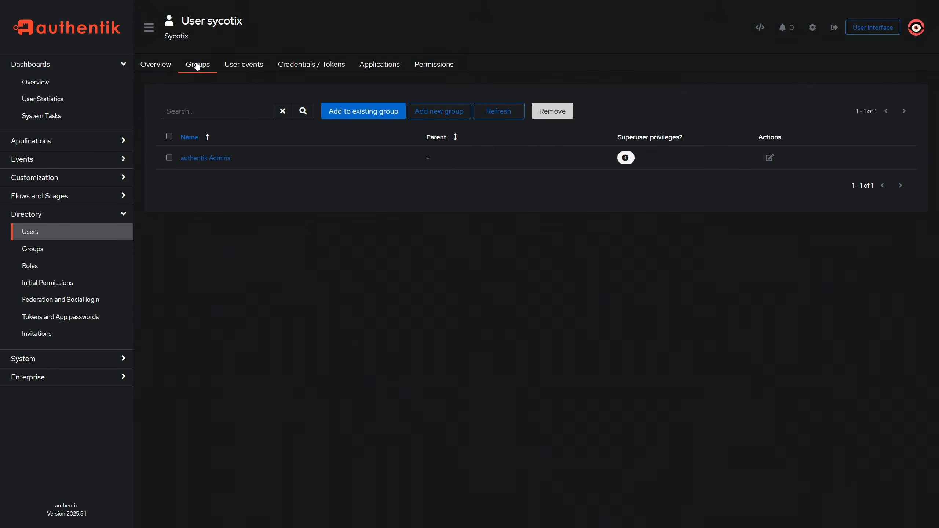
pyautogui.click(361, 114)
pyautogui.click(310, 268)
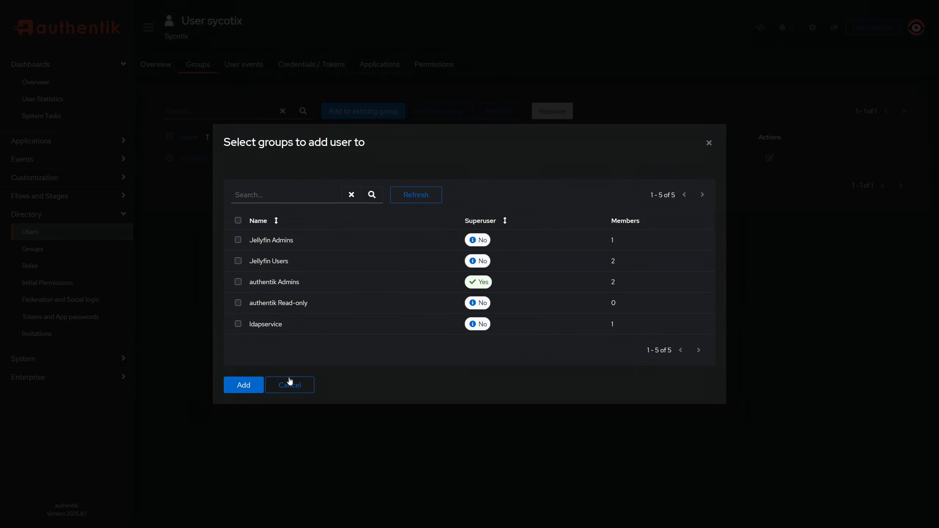
pyautogui.click(289, 385)
pyautogui.click(707, 232)
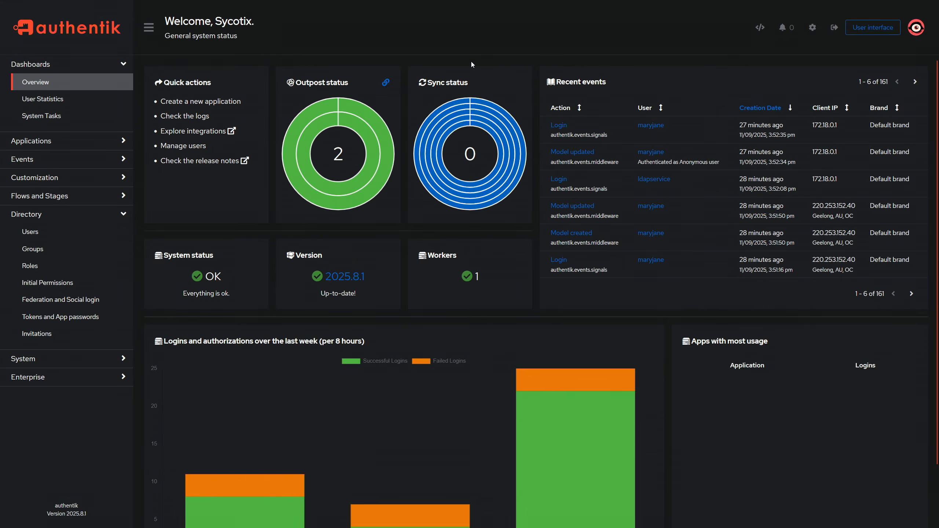
# - Review the details of the non-superuser at the end of the user list and the directory's groups
pyautogui.click(75, 237)
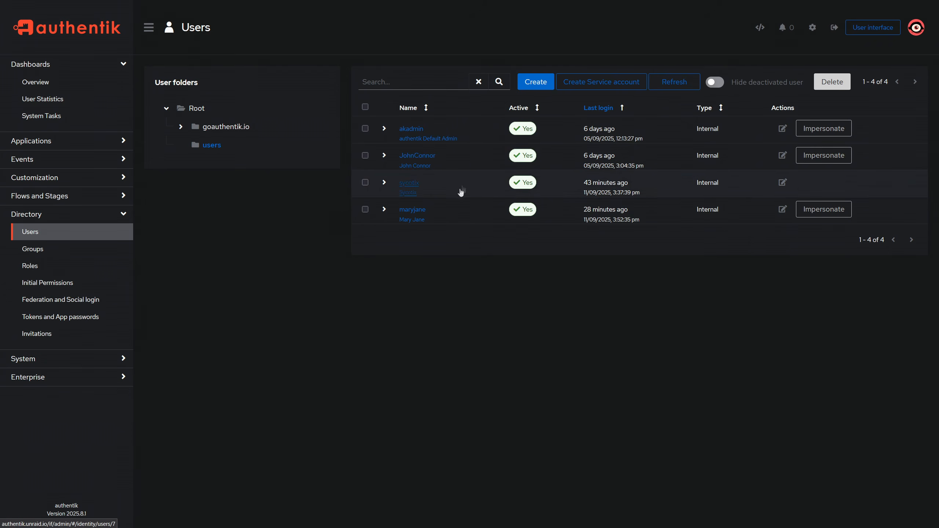
pyautogui.click(411, 214)
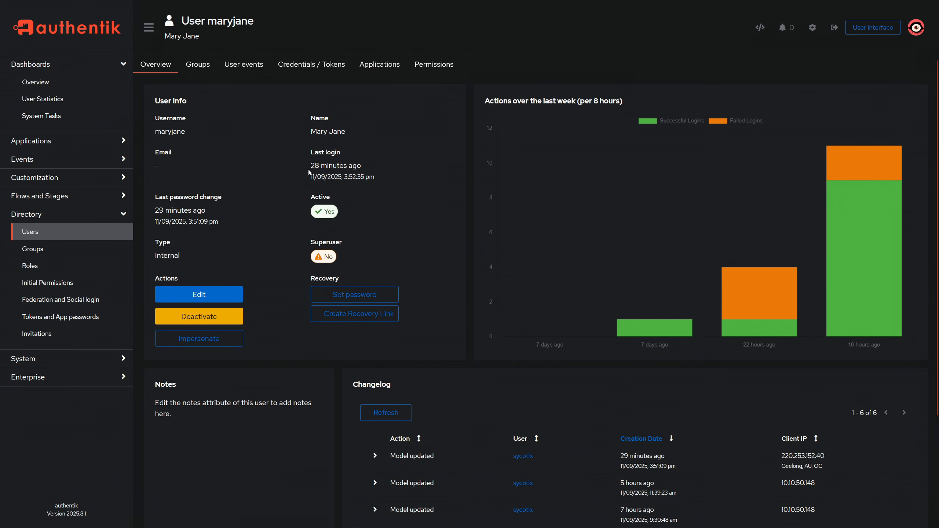
pyautogui.click(47, 250)
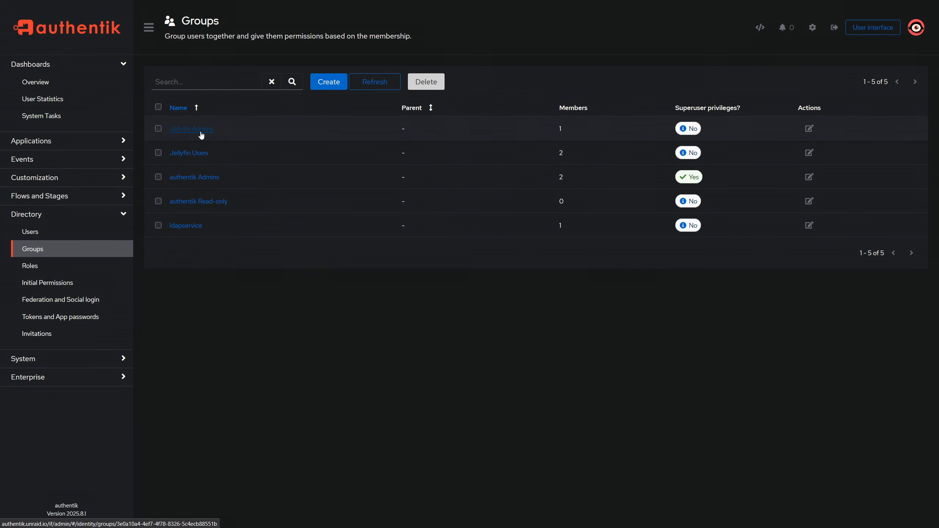
# - Create a service account with the username ldapservice and an expiry date of 27/09/2026 in the user directory
pyautogui.click(72, 236)
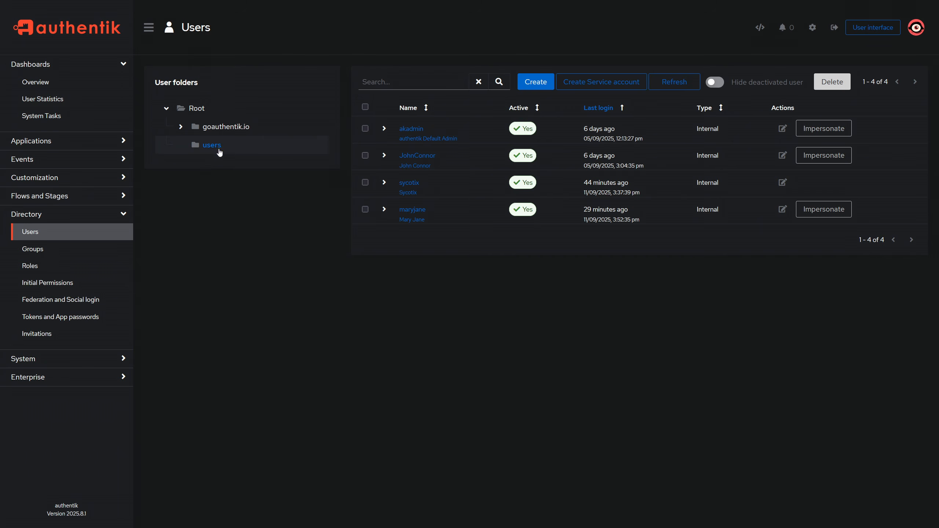
pyautogui.click(609, 82)
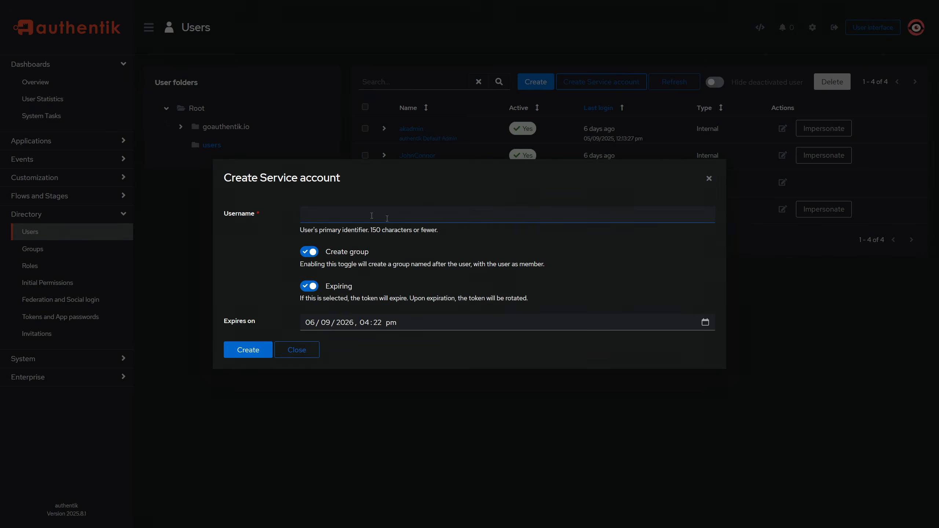
pyautogui.click(325, 215)
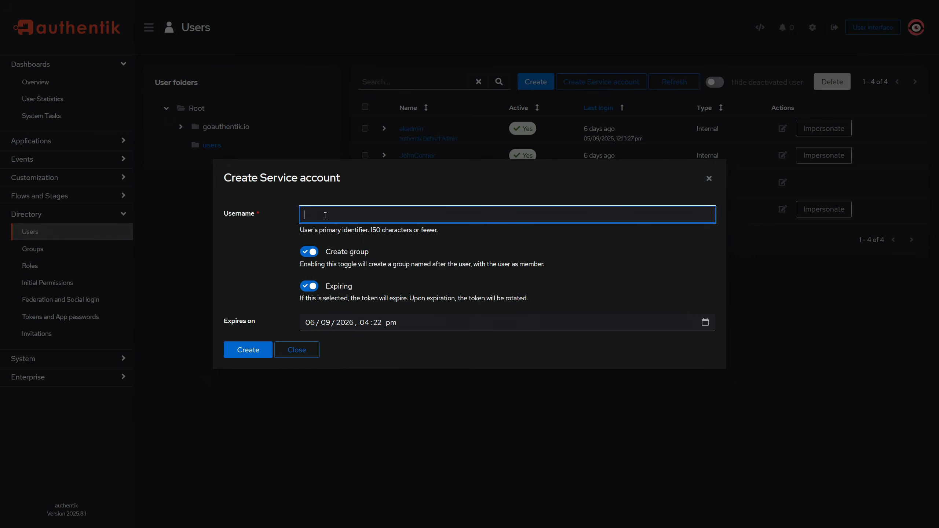
pyautogui.write('ldapservice')
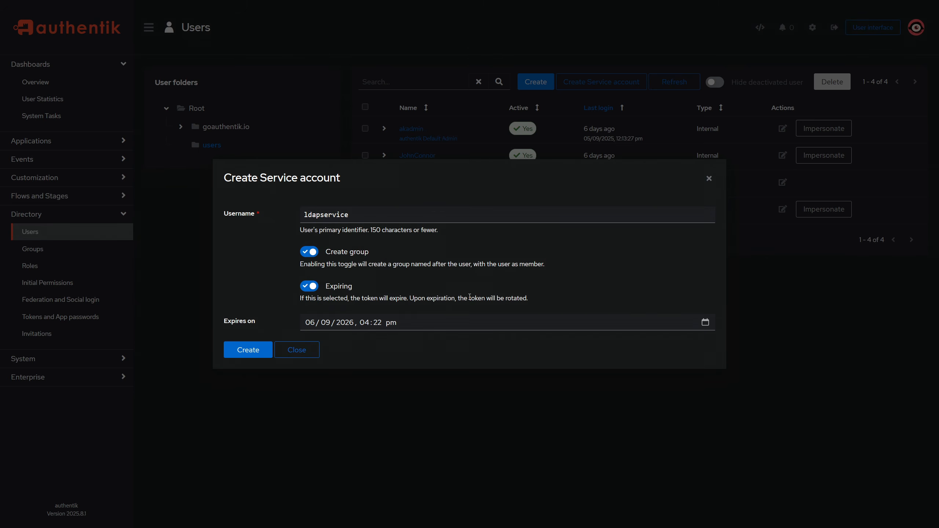
pyautogui.click(440, 318)
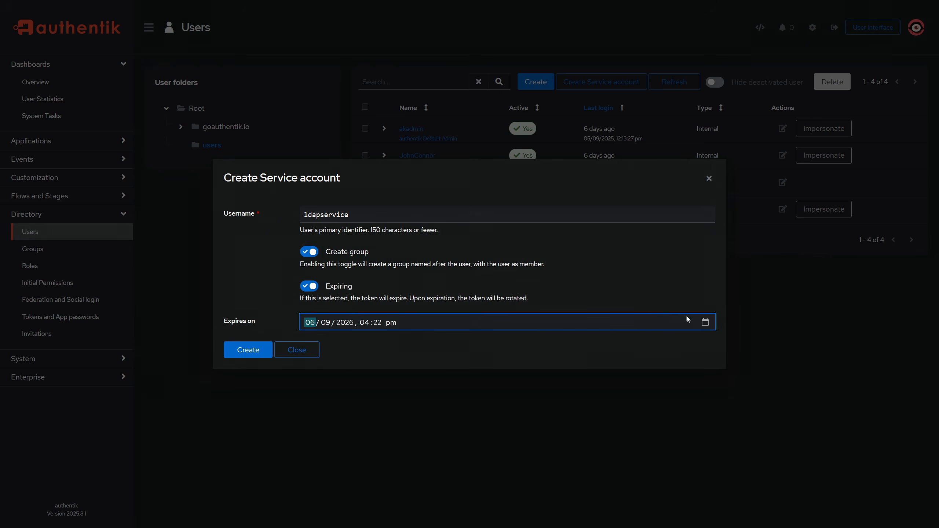
pyautogui.click(705, 322)
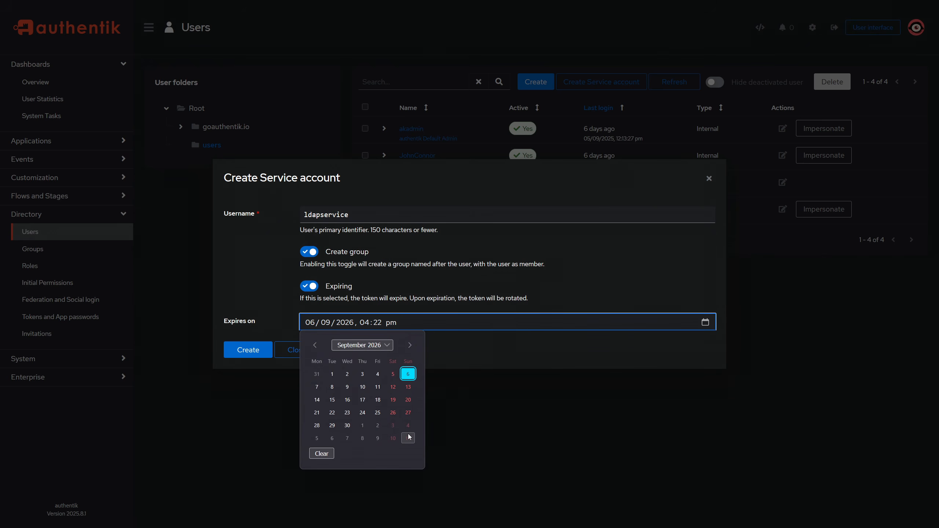
pyautogui.click(408, 412)
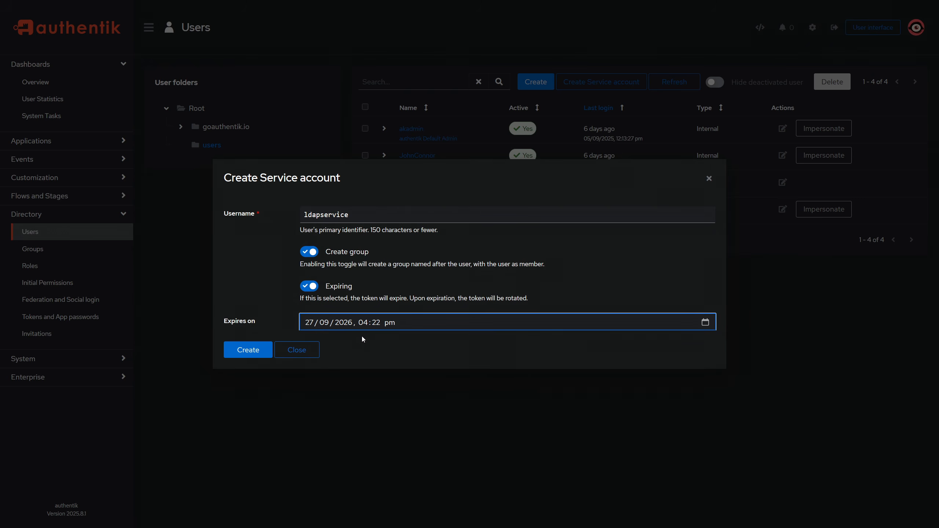
pyautogui.click(247, 350)
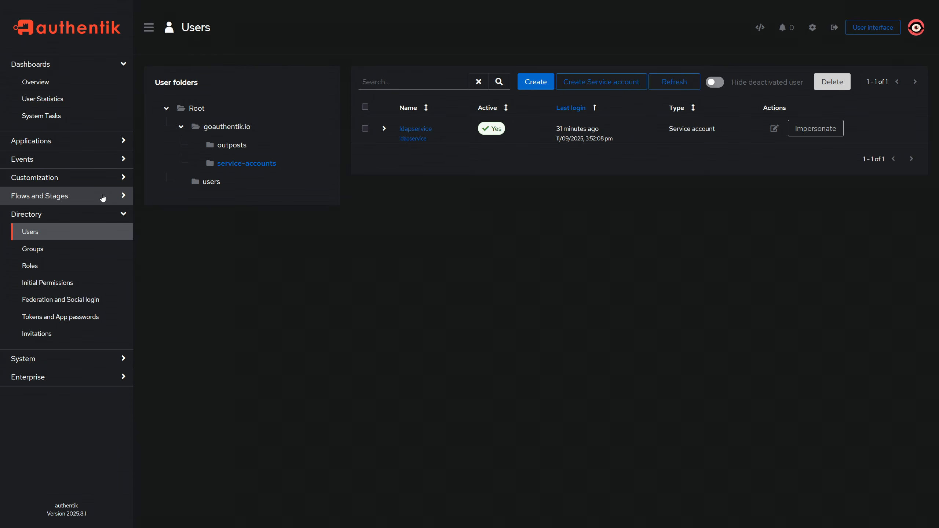
# - Create an Identification Stage named ldap-identification-stage with Username and Email as its user fields
pyautogui.click(79, 197)
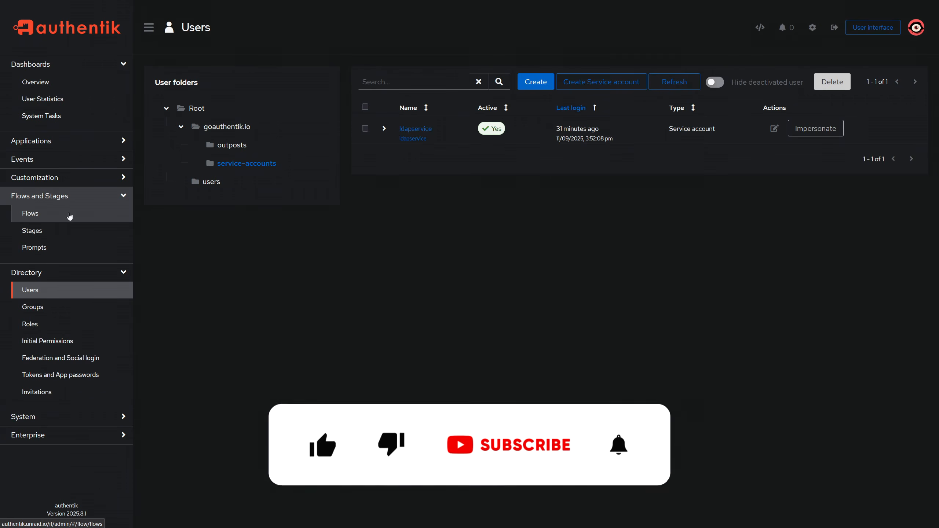
pyautogui.click(66, 232)
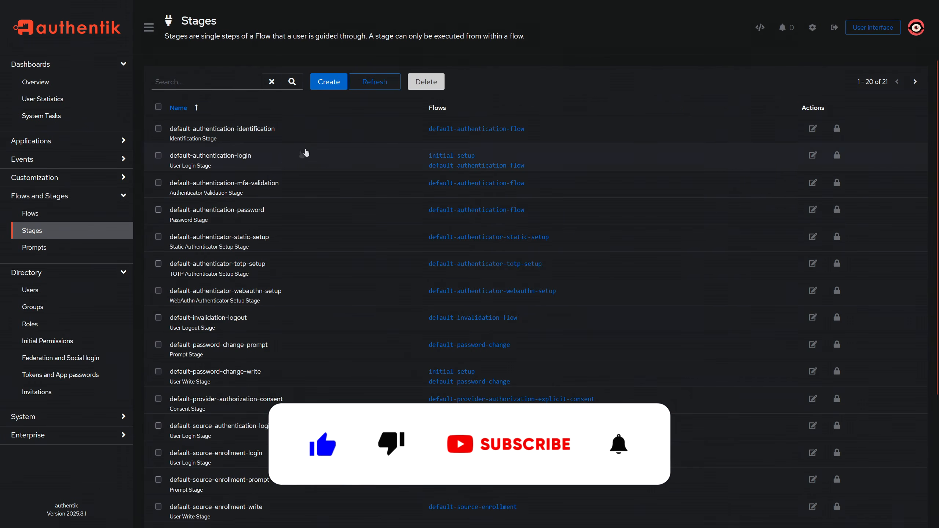
pyautogui.click(341, 86)
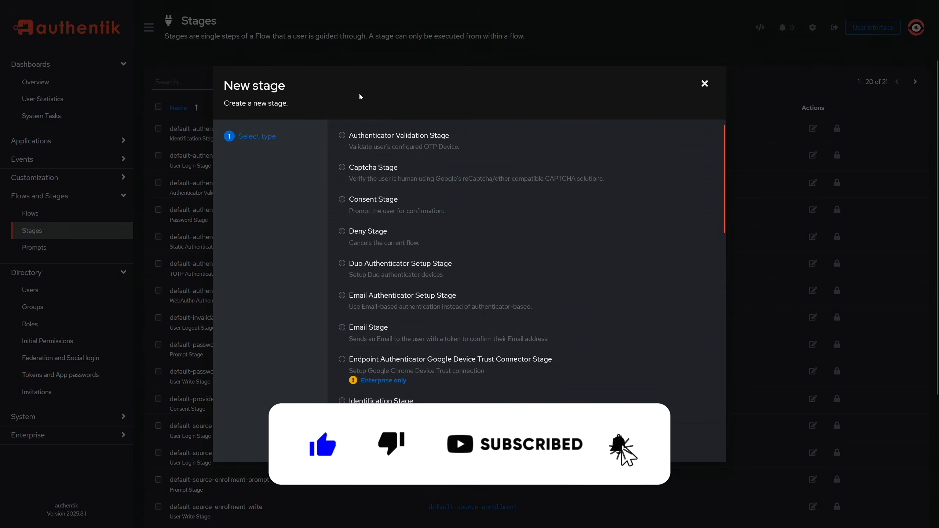
pyautogui.scroll(-5, 466, 270)
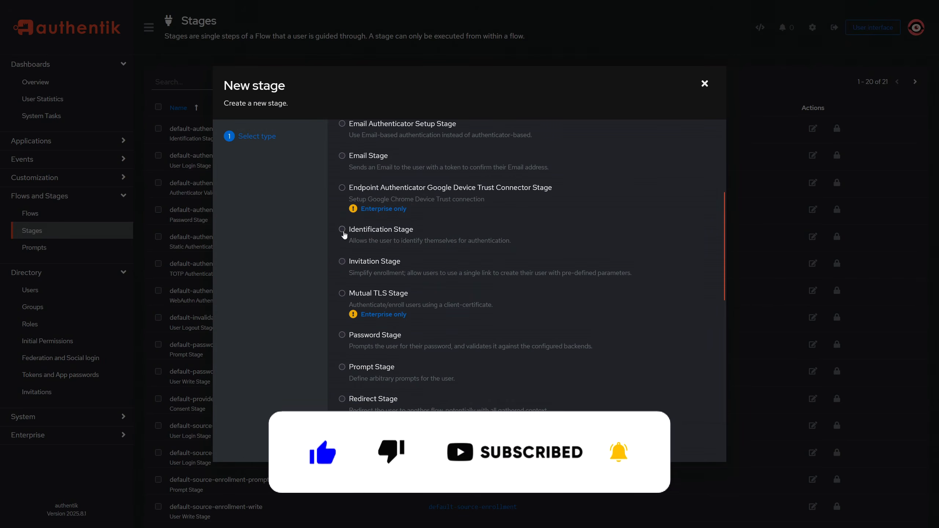
pyautogui.click(341, 229)
pyautogui.click(354, 443)
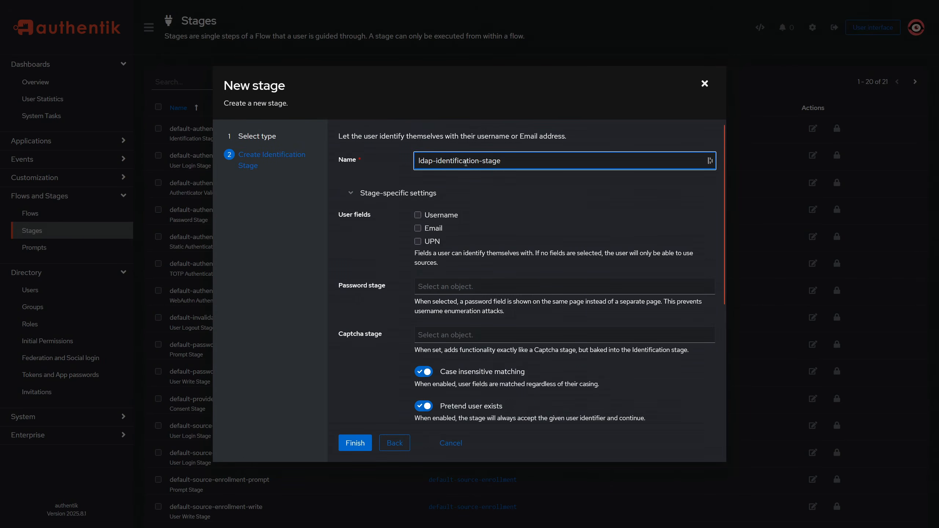
pyautogui.click(417, 216)
pyautogui.click(417, 228)
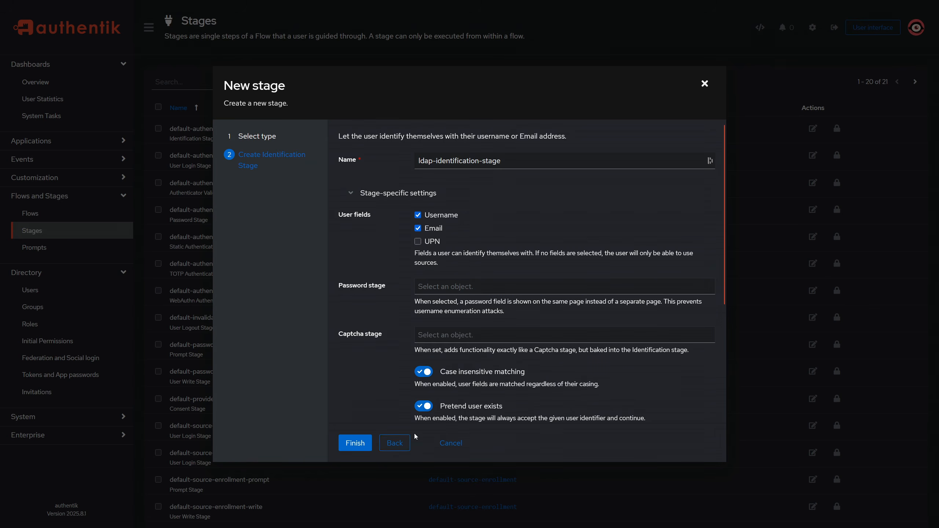
pyautogui.scroll(-3, 370, 395)
pyautogui.click(355, 442)
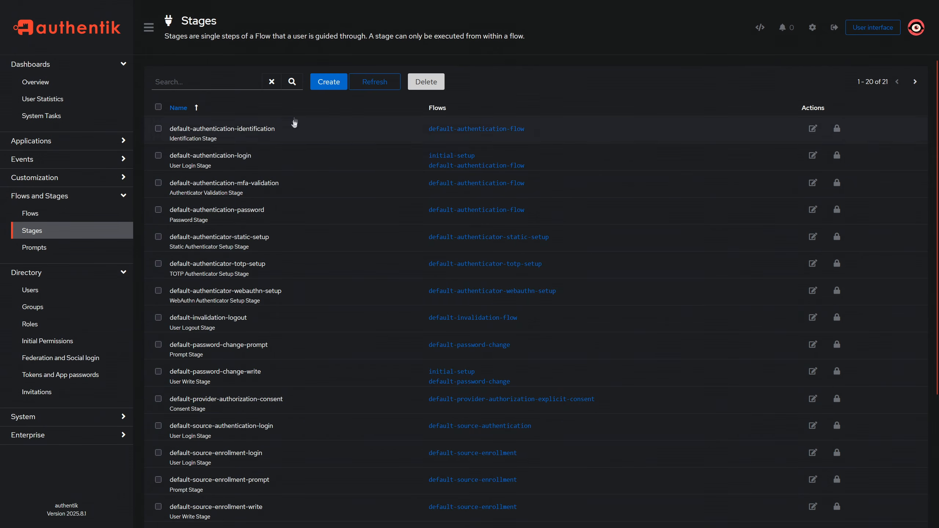
# - Create a Password Stage named ldap-authentication-password with the default backends and configuration flow
pyautogui.click(321, 86)
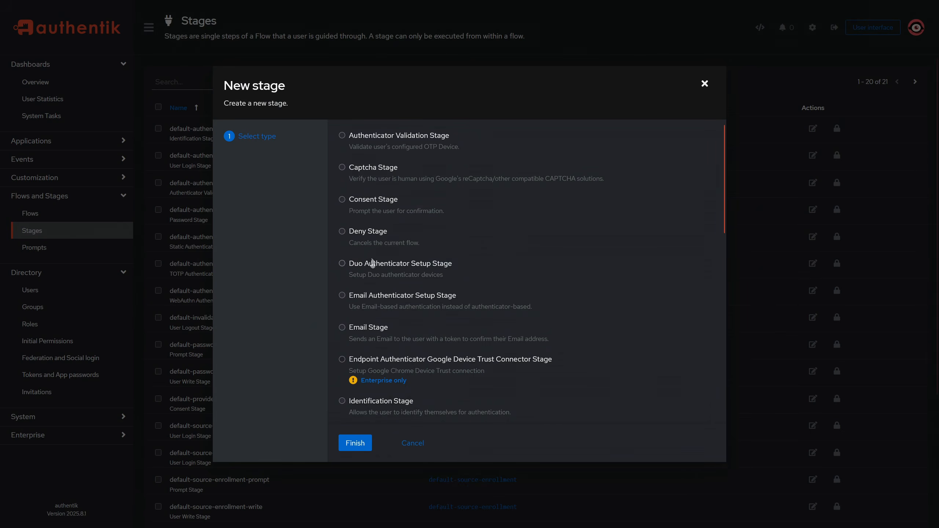
pyautogui.scroll(-3, 372, 261)
pyautogui.scroll(-5, 374, 254)
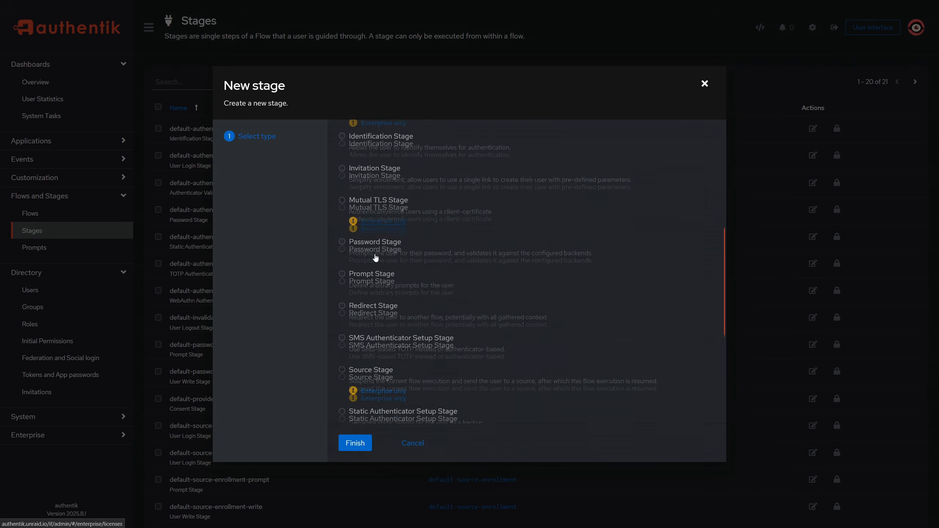
pyautogui.click(342, 220)
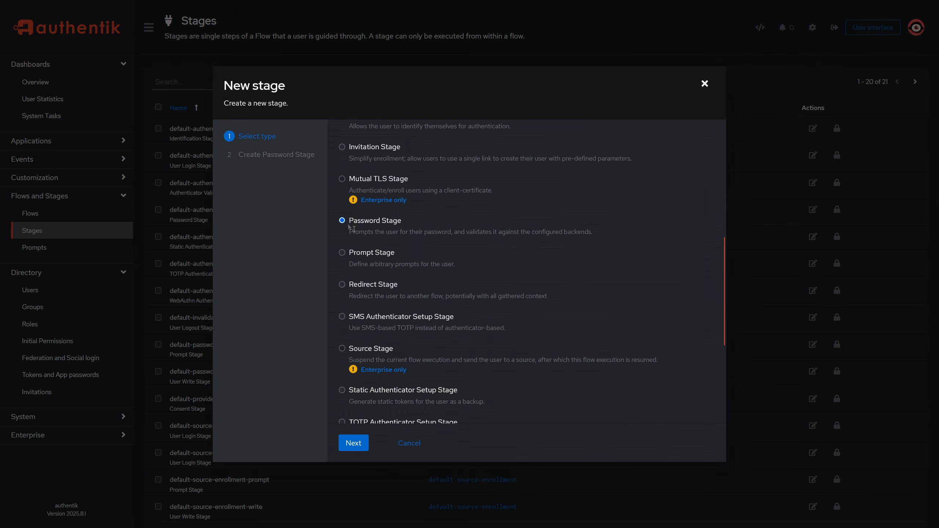
pyautogui.click(358, 444)
pyautogui.write('ldap-authentication-password')
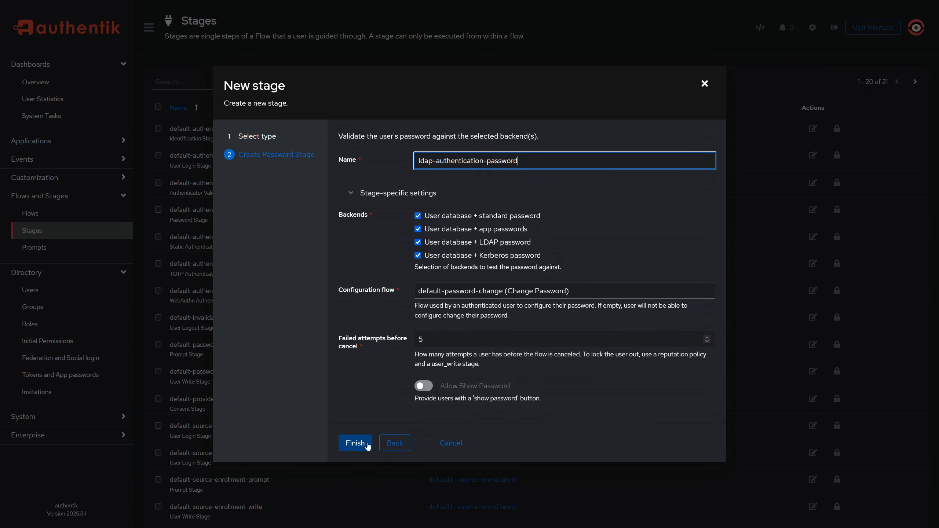
pyautogui.click(355, 443)
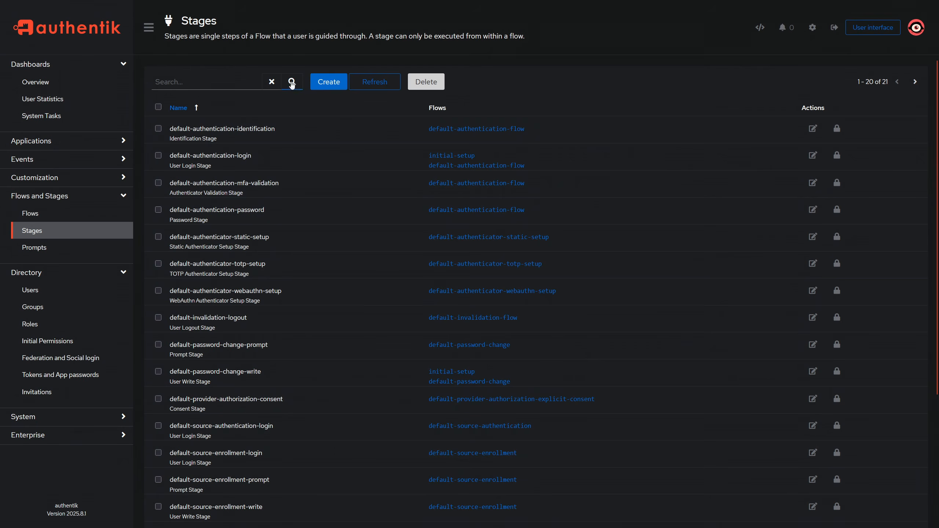
# - Fill in a User Login Stage named ldap-authentication-login, review its session and binding settings, and cancel it
pyautogui.click(328, 82)
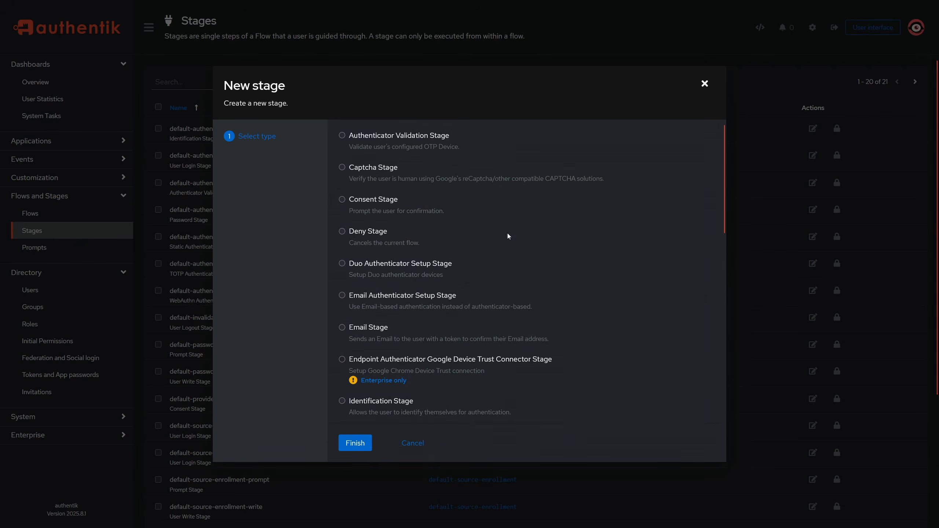
pyautogui.scroll(-6, 486, 235)
pyautogui.scroll(-5, 428, 275)
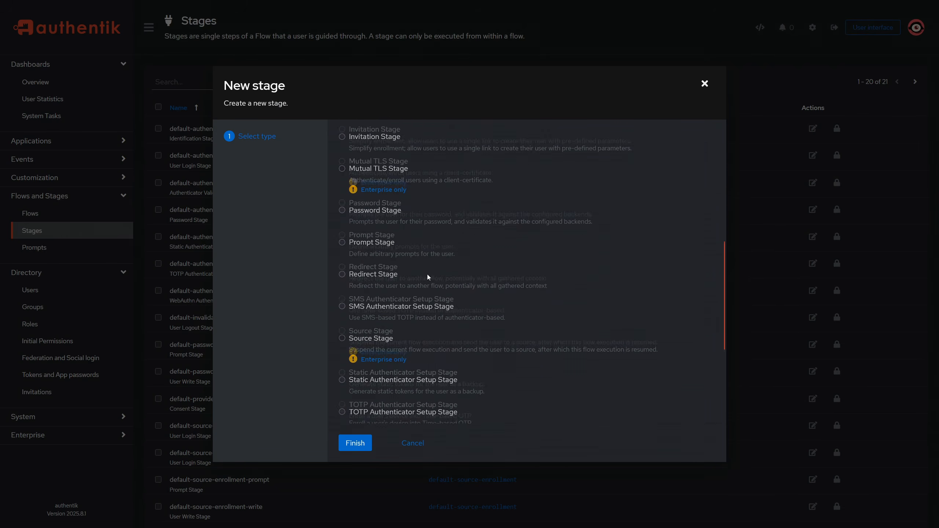
pyautogui.click(342, 312)
pyautogui.click(363, 446)
pyautogui.click(426, 165)
pyautogui.write('ldap-authentication-login')
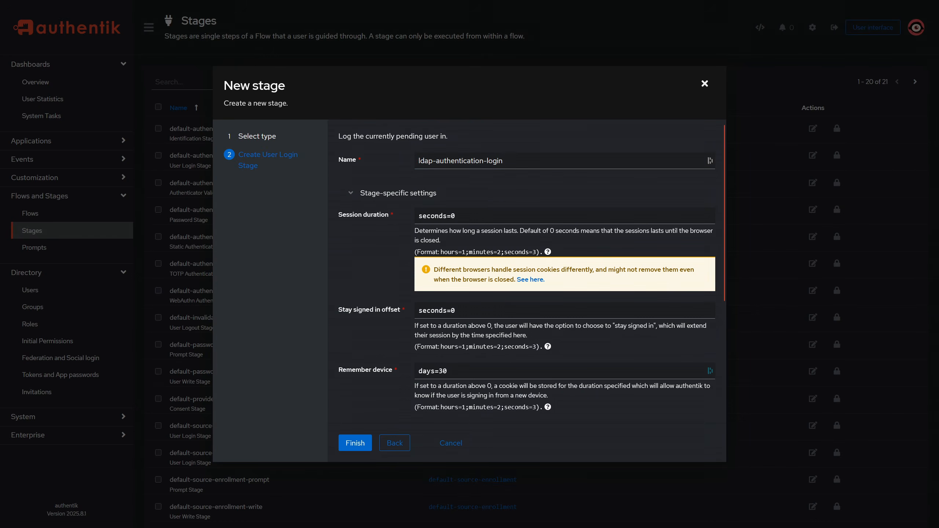
pyautogui.scroll(-5, 453, 226)
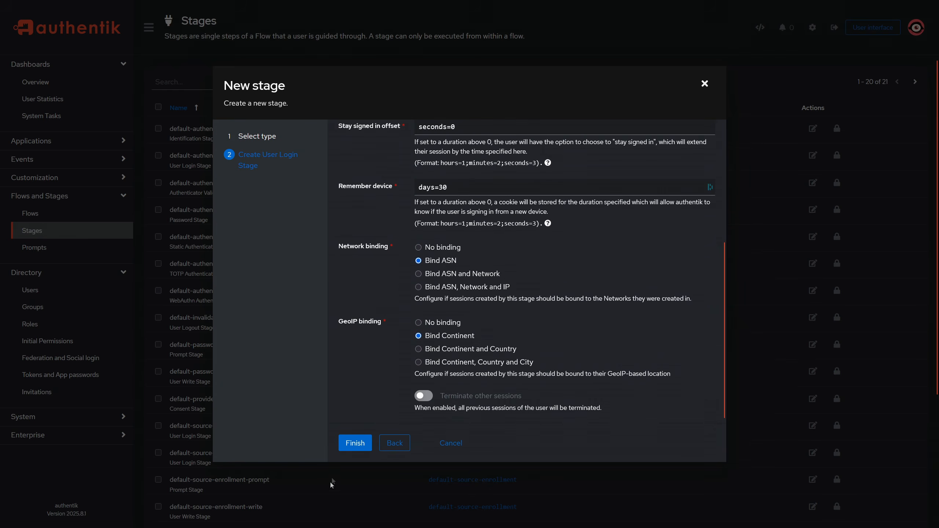
pyautogui.click(452, 443)
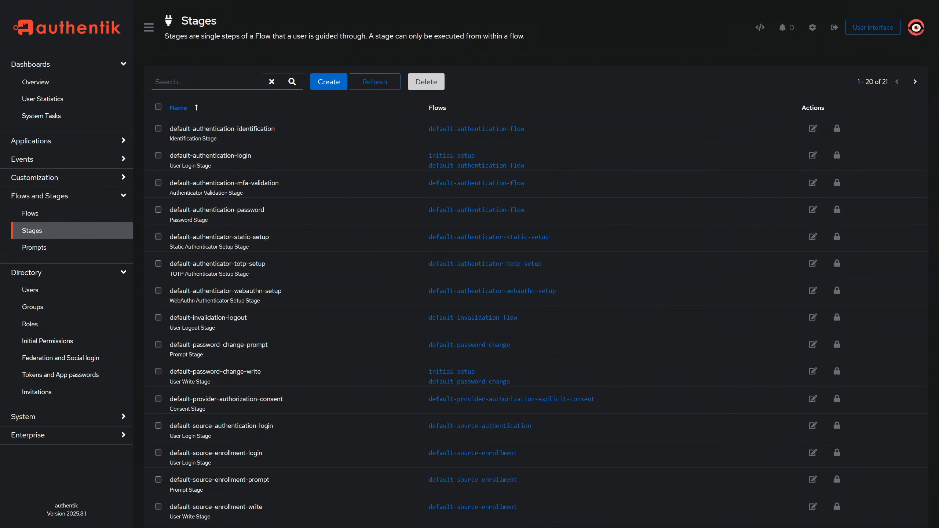
# - Fill in a new flow with ldap-authentication-flow as its name and title and Authentication as its designation
pyautogui.click(56, 217)
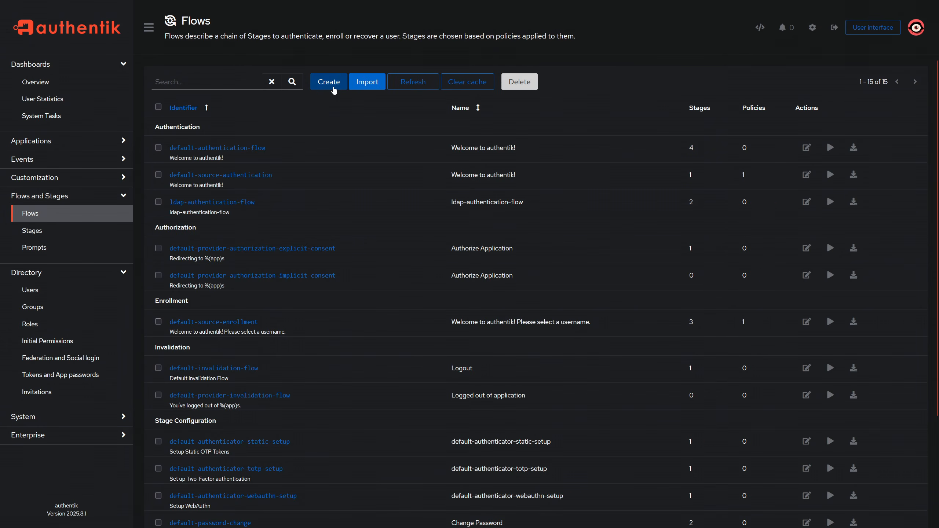
pyautogui.click(329, 82)
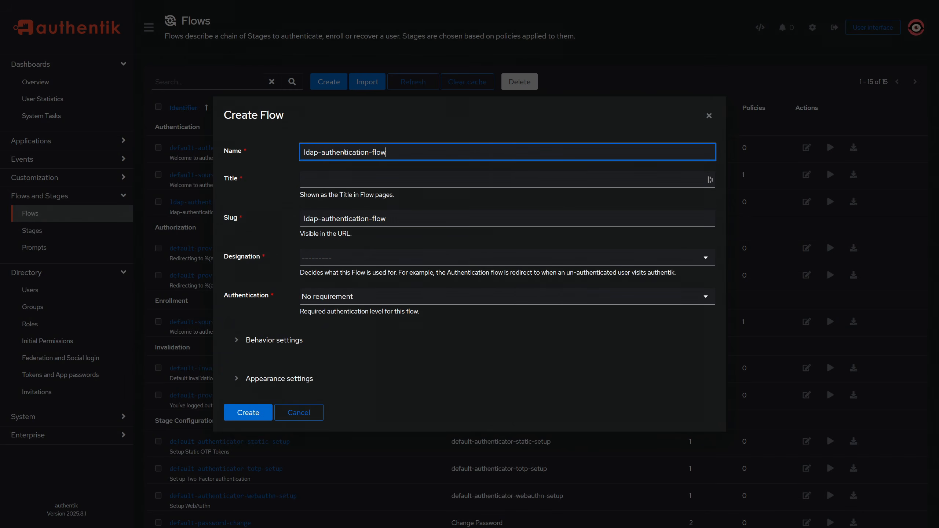
pyautogui.click(374, 174)
pyautogui.write('ldap-authentication-flow')
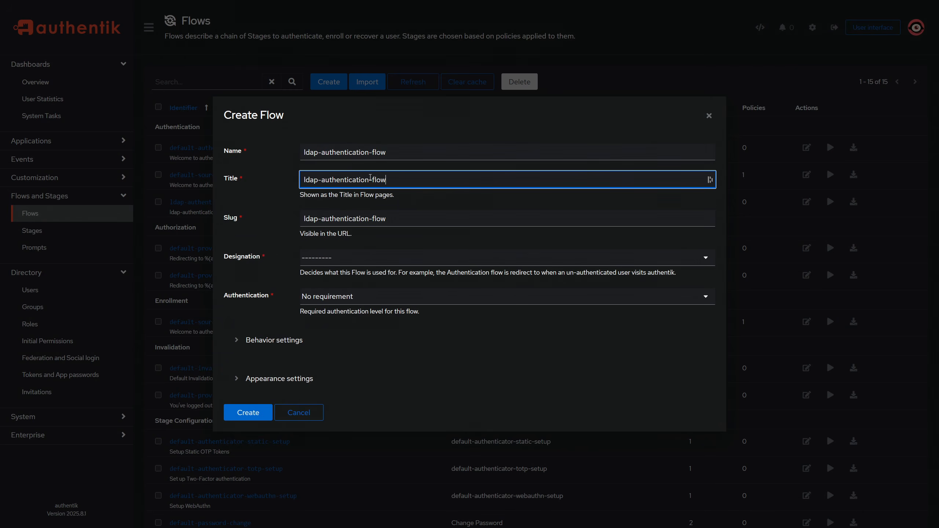
pyautogui.click(335, 257)
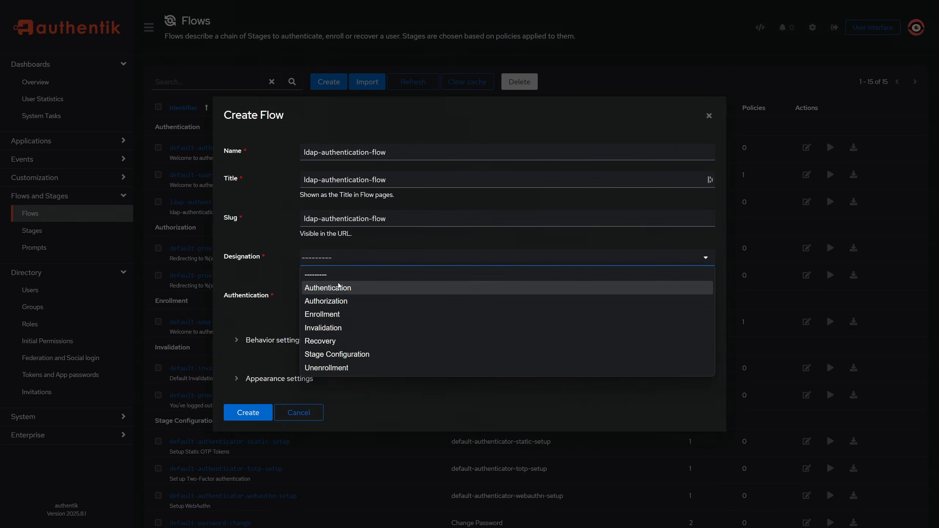
pyautogui.click(336, 288)
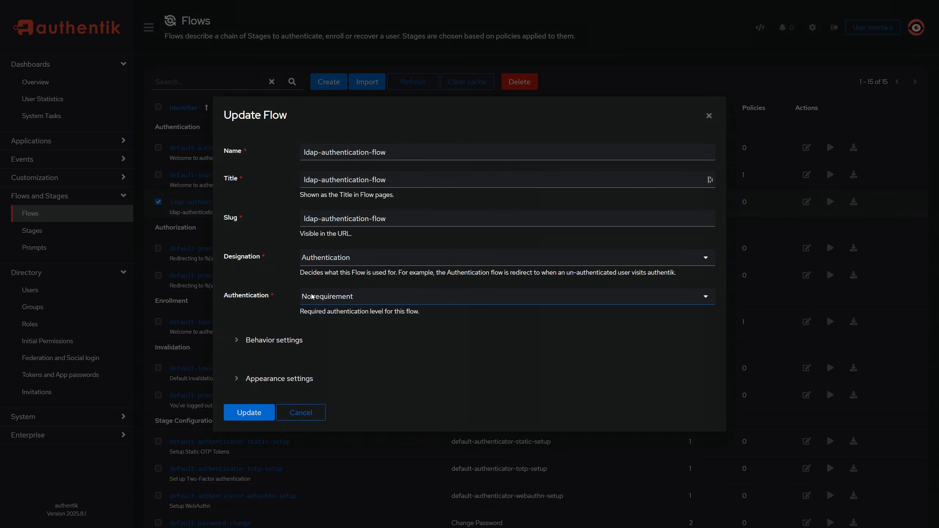
# - Check the authentication requirement of the existing ldap-authentication-flow and close its settings without changes
pyautogui.click(346, 302)
pyautogui.click(284, 305)
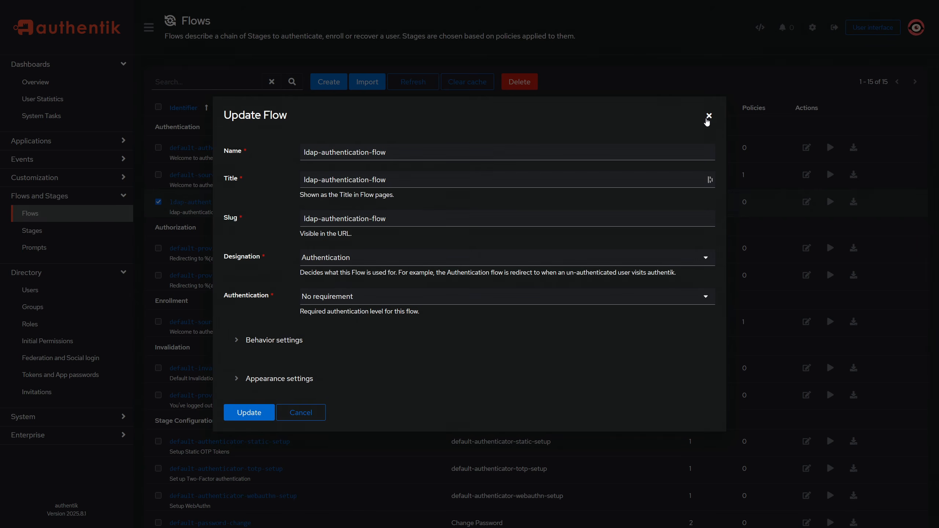
pyautogui.click(708, 117)
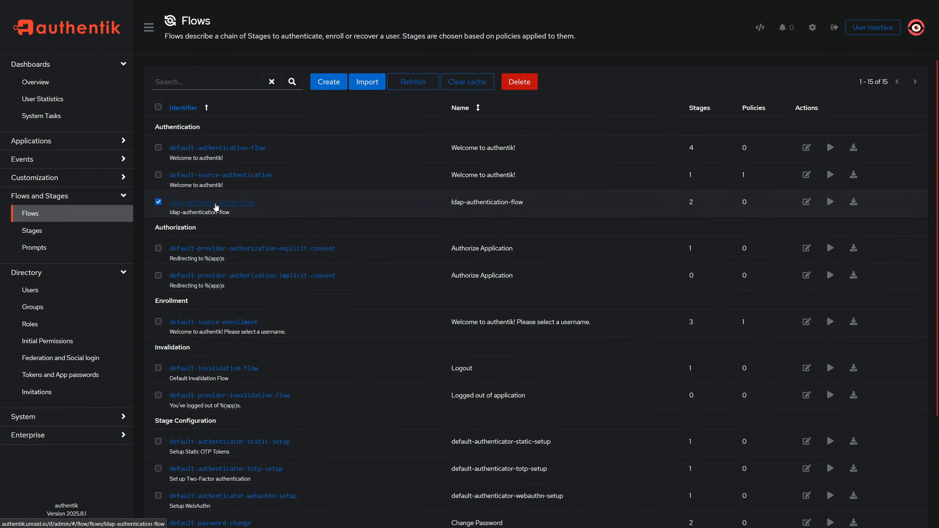
# - Fill in an existing-stage binding for ldap-authentication-flow with ldap-identification-stage, order 10 and evaluation when the flow is planned, and leave the binding form
pyautogui.click(217, 204)
pyautogui.click(214, 67)
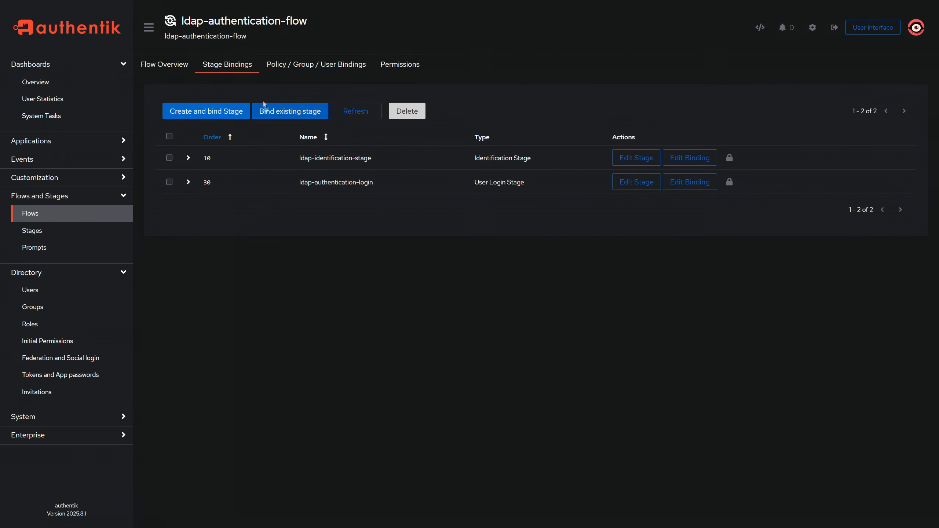
pyautogui.click(315, 113)
pyautogui.click(324, 167)
pyautogui.moveTo(324, 167); pyautogui.dragTo(285, 161)
pyautogui.write('10')
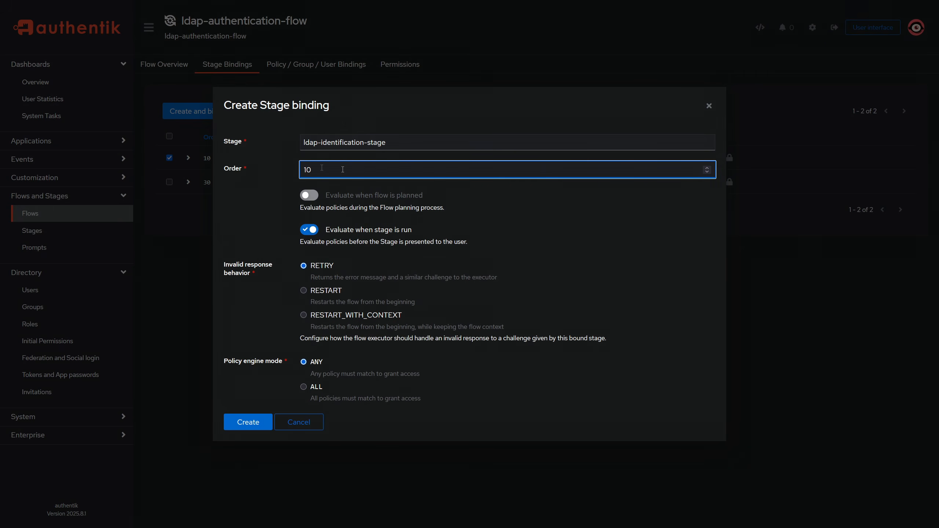
pyautogui.doubleClick(376, 142)
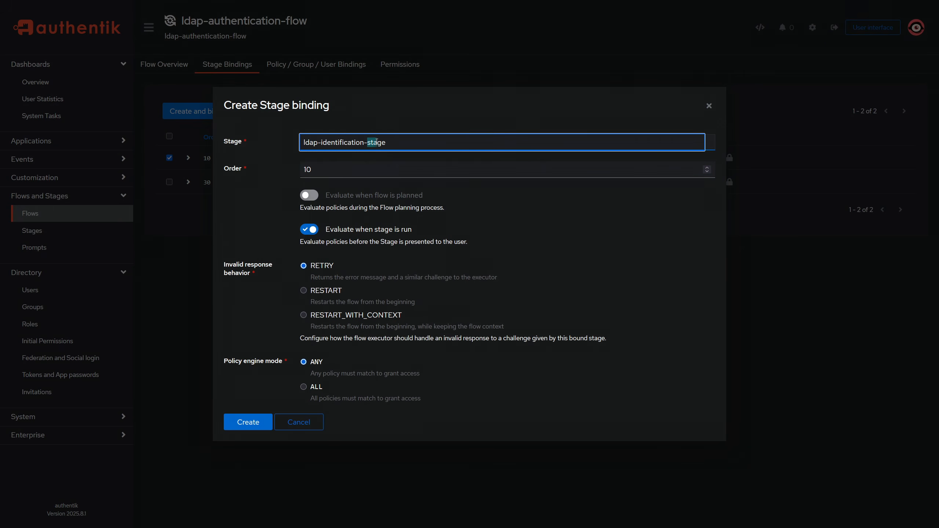
pyautogui.click(261, 188)
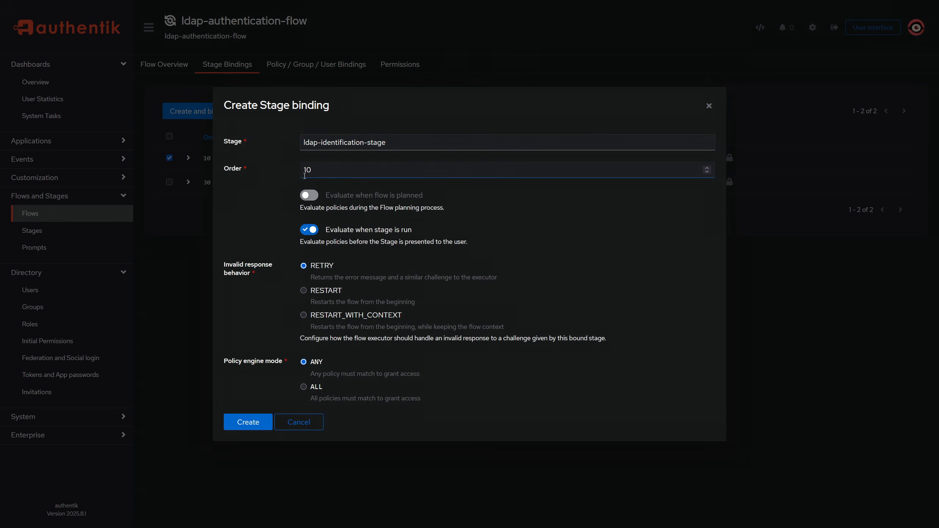
pyautogui.click(308, 196)
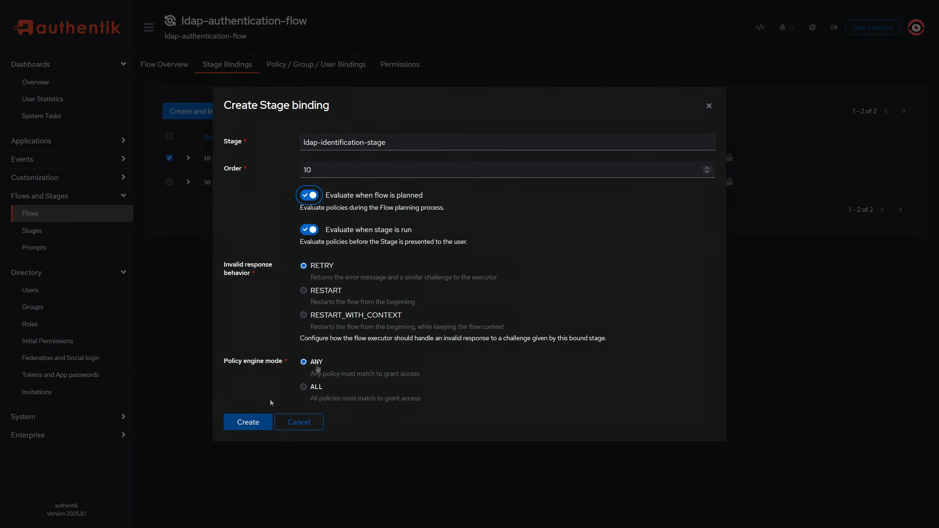
pyautogui.click(250, 423)
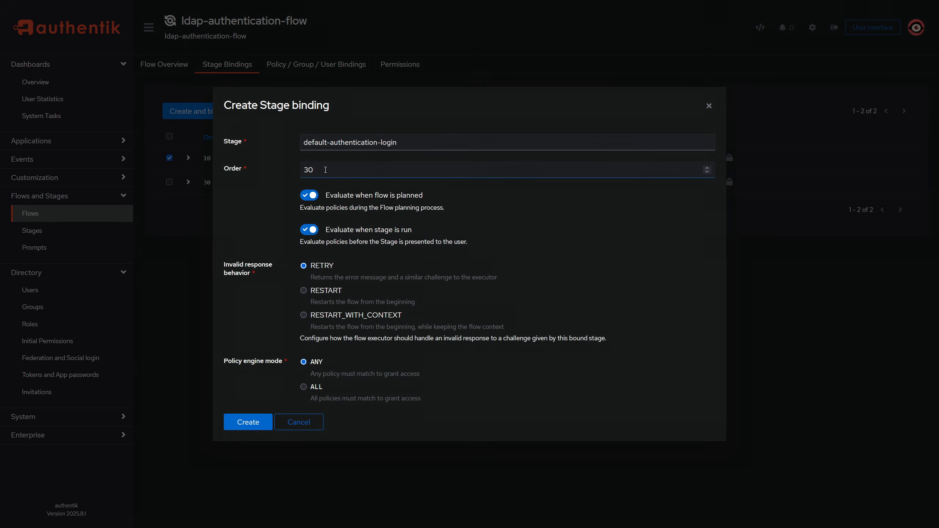
pyautogui.press('Escape')
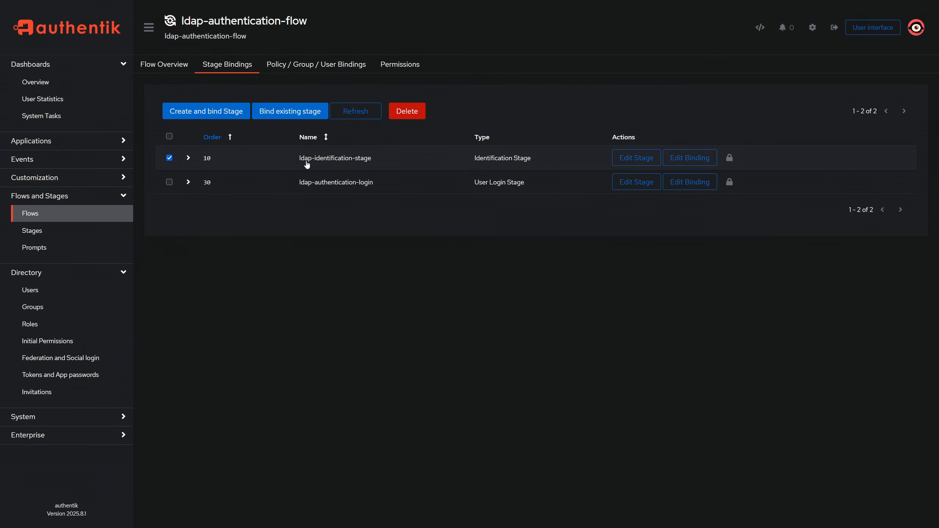
# - Use ldap-authentication-password as the password stage of ldap-identification-stage and save the stage
pyautogui.click(631, 158)
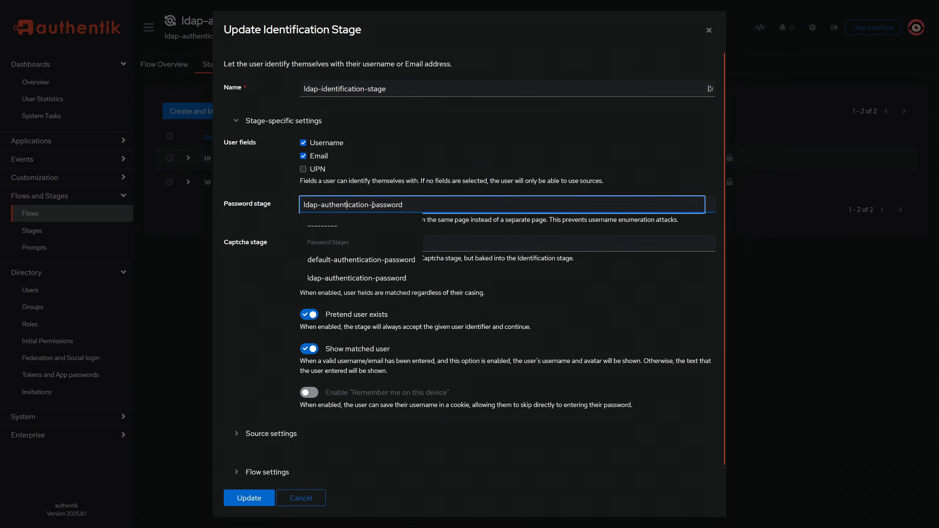
pyautogui.click(249, 499)
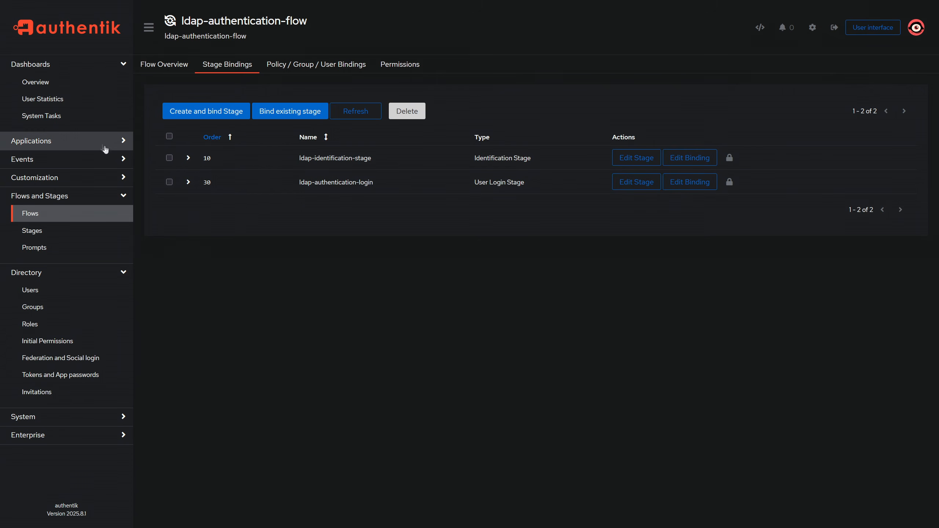
# - Start a new application with a provider, name it LDAP and choose LDAP Provider as the provider type
pyautogui.click(92, 143)
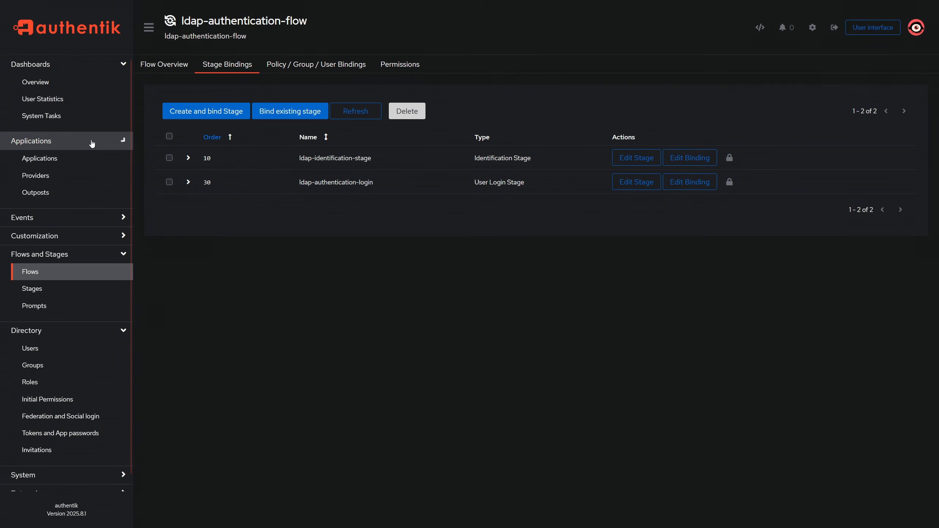
pyautogui.click(78, 159)
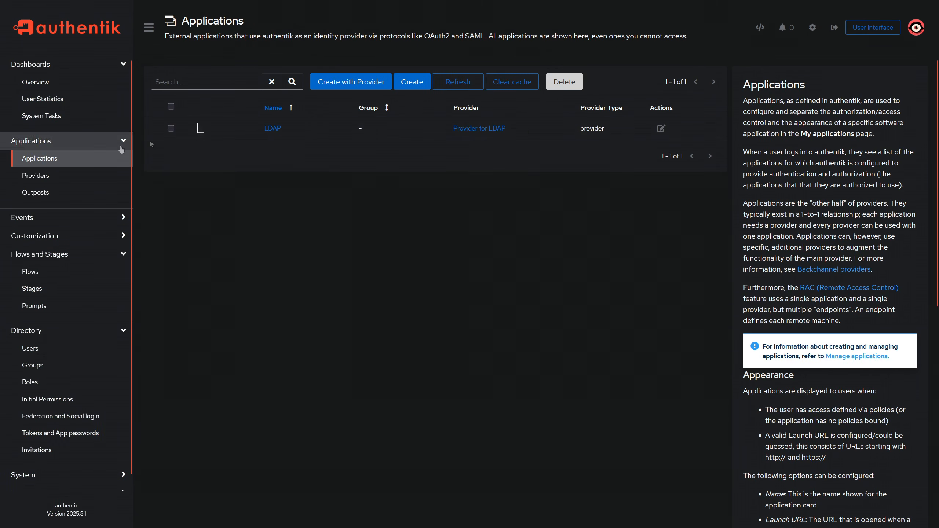
pyautogui.click(332, 83)
pyautogui.write('LDAP')
pyautogui.press('BackSpace')
pyautogui.write('A')
pyautogui.press('BackSpace')
pyautogui.write('P')
pyautogui.press('Return')
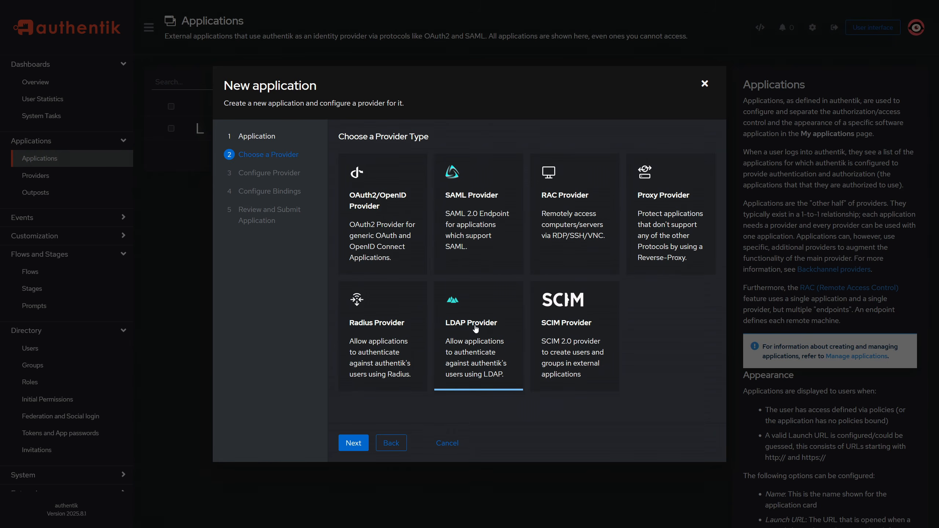
pyautogui.click(476, 335)
pyautogui.click(354, 443)
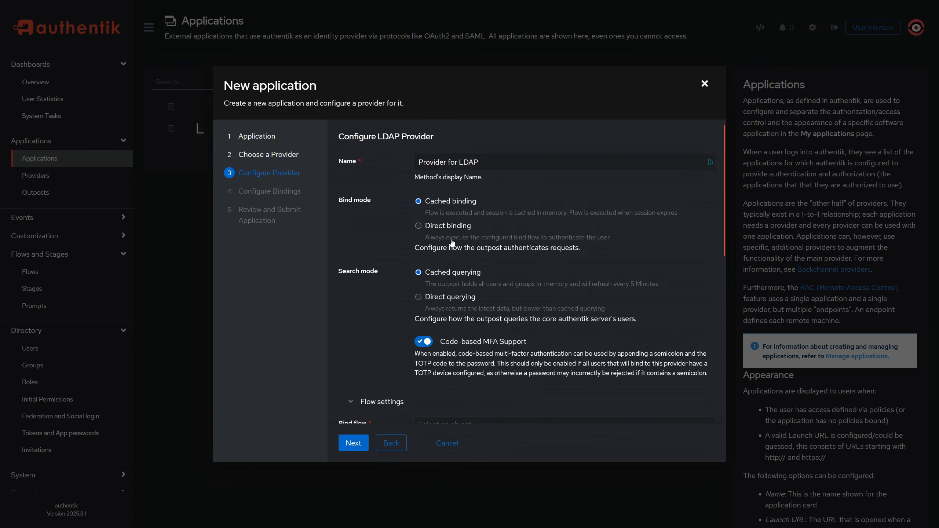
# - Set the LDAP provider to Cached binding and Cached querying, and review its flow and protocol settings
pyautogui.click(435, 162)
pyautogui.click(418, 226)
pyautogui.click(420, 298)
pyautogui.click(419, 276)
pyautogui.click(419, 202)
pyautogui.scroll(-2, 520, 252)
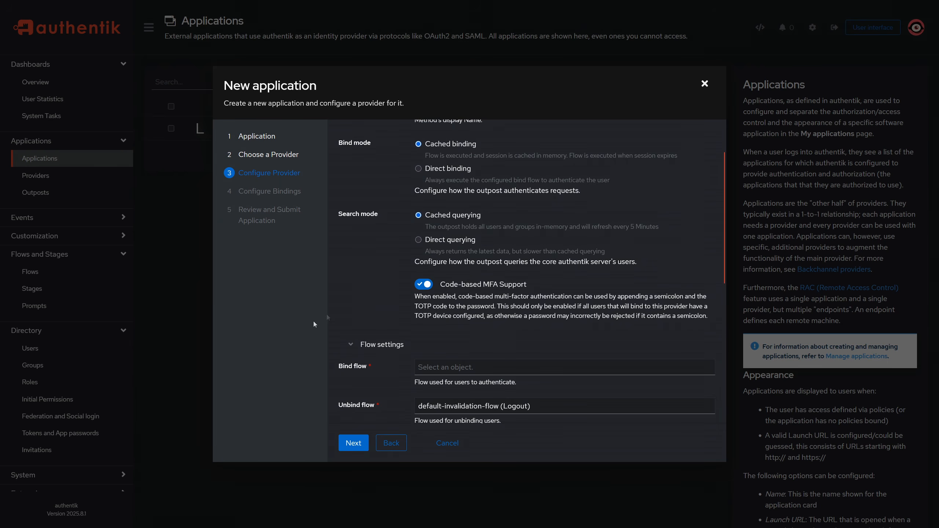
pyautogui.scroll(-5, 438, 293)
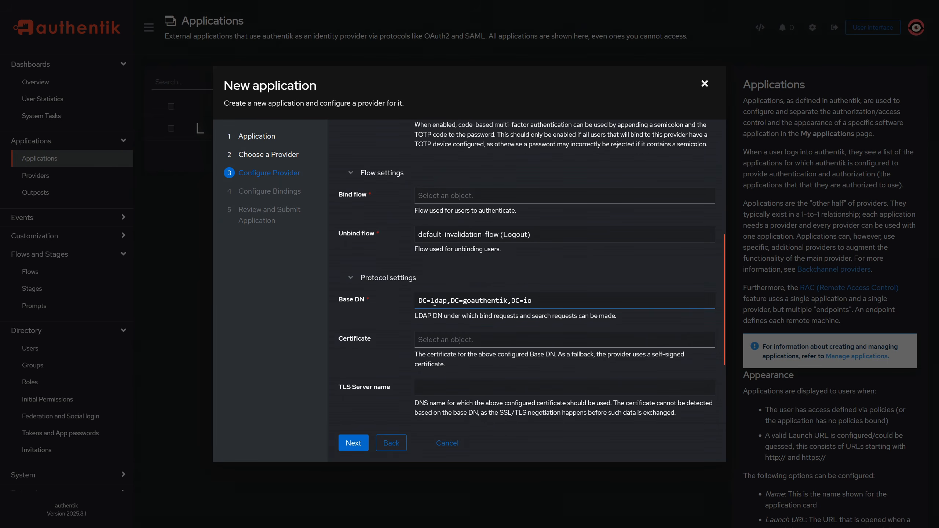
pyautogui.scroll(-3, 444, 303)
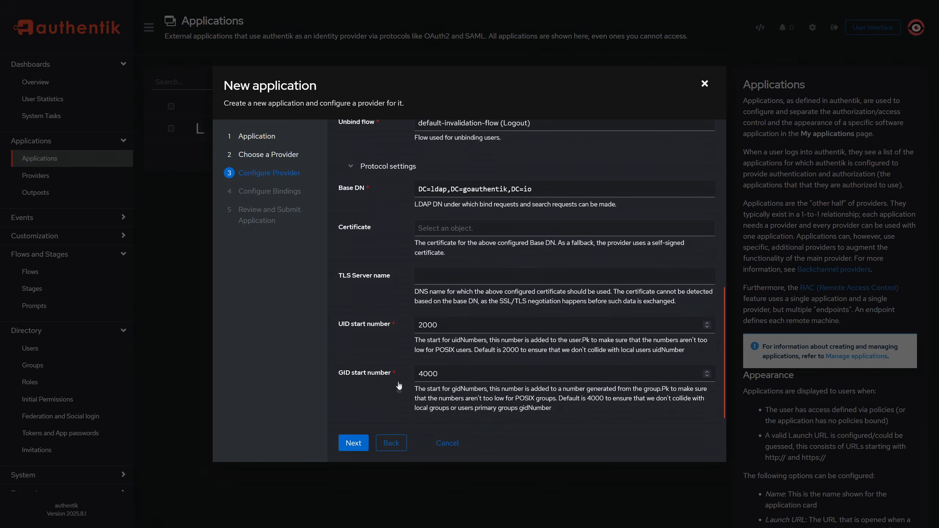
# - Continue without binding any policy, group or user, and submit the LDAP application
pyautogui.click(353, 443)
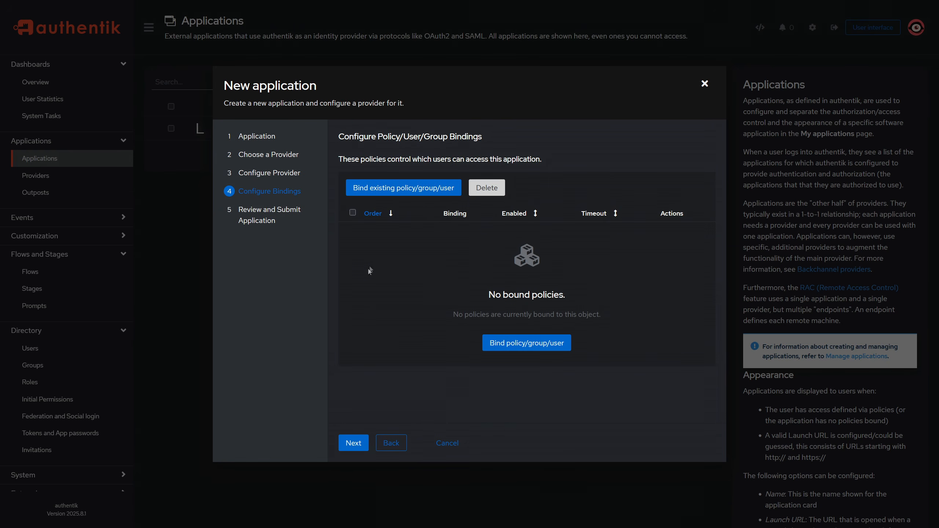
pyautogui.click(354, 443)
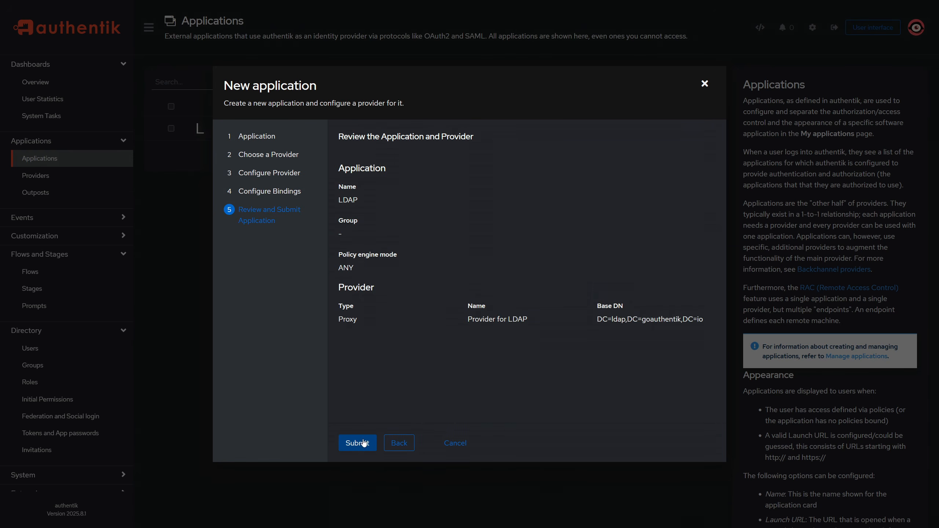
pyautogui.click(370, 445)
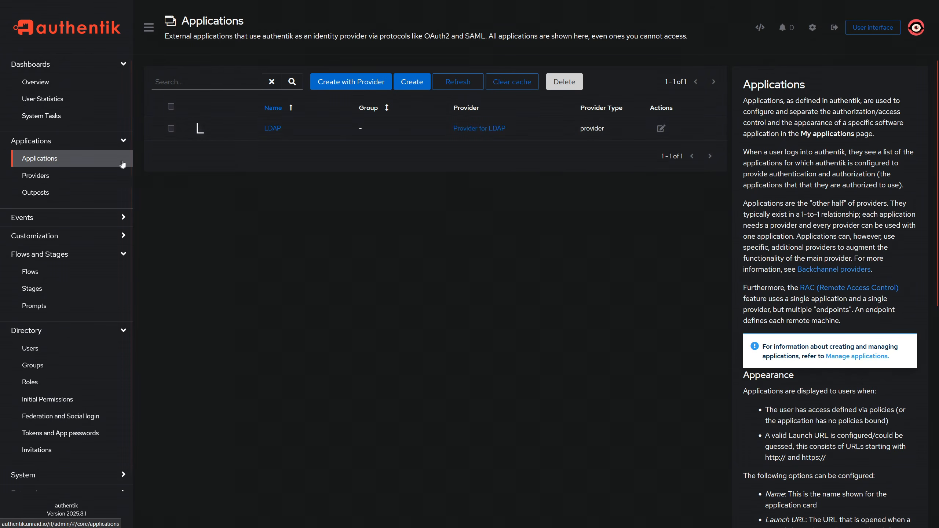
# - In the object permissions of Provider for LDAP, assign the Search full LDAP directory permission to the ldapservice user
pyautogui.click(83, 179)
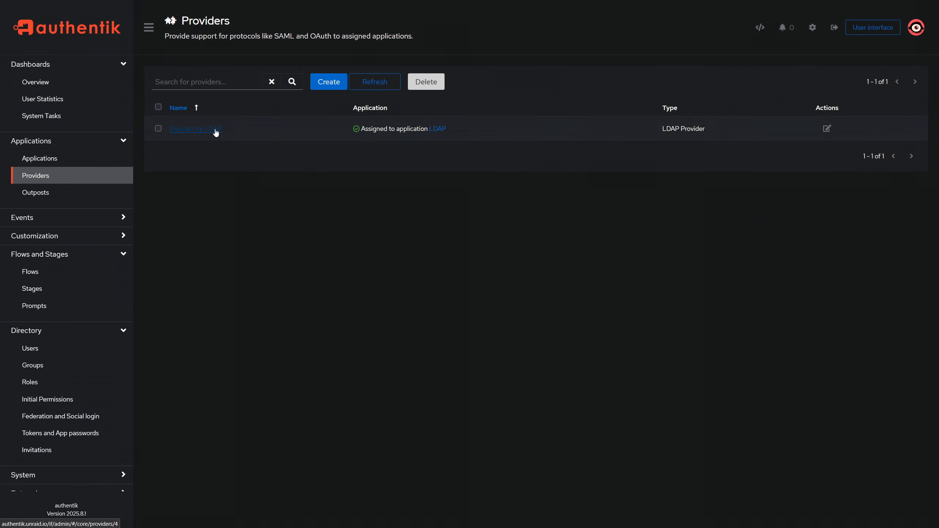
pyautogui.click(184, 131)
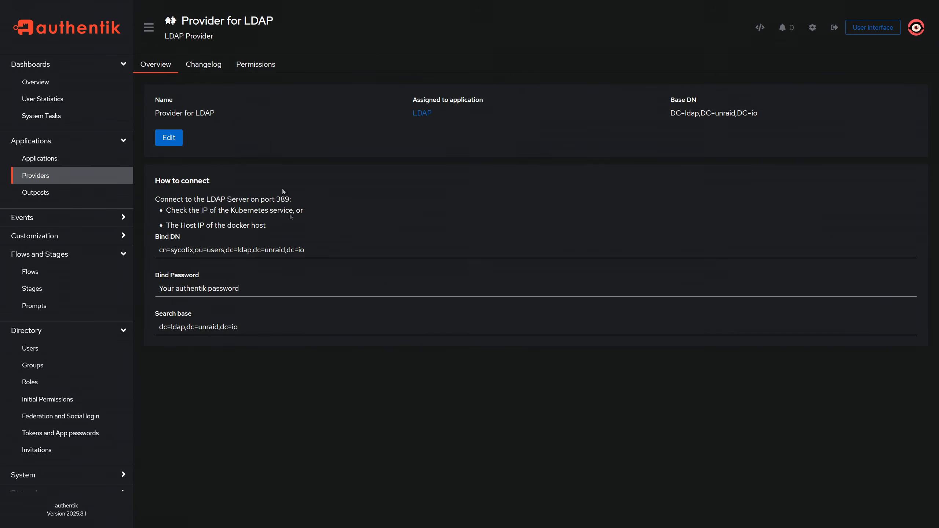
pyautogui.click(247, 72)
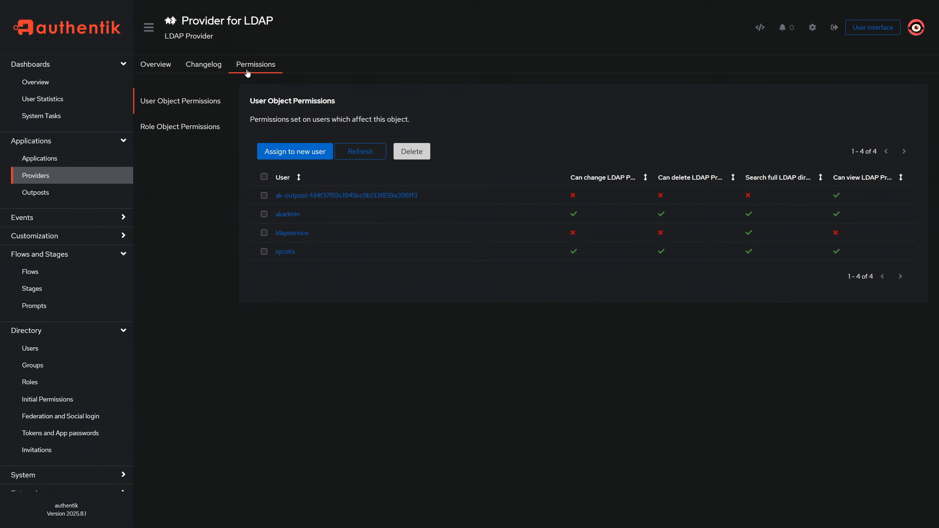
pyautogui.click(287, 155)
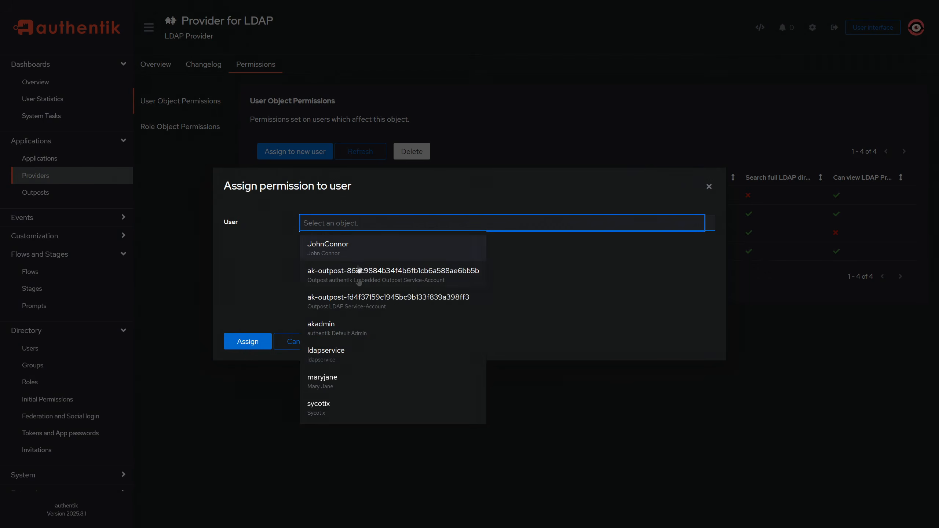
pyautogui.click(360, 352)
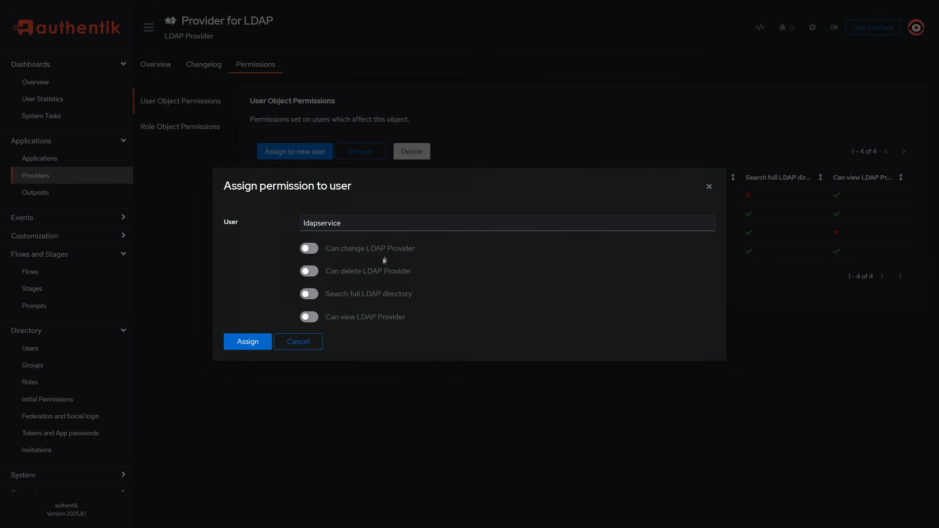
pyautogui.click(312, 296)
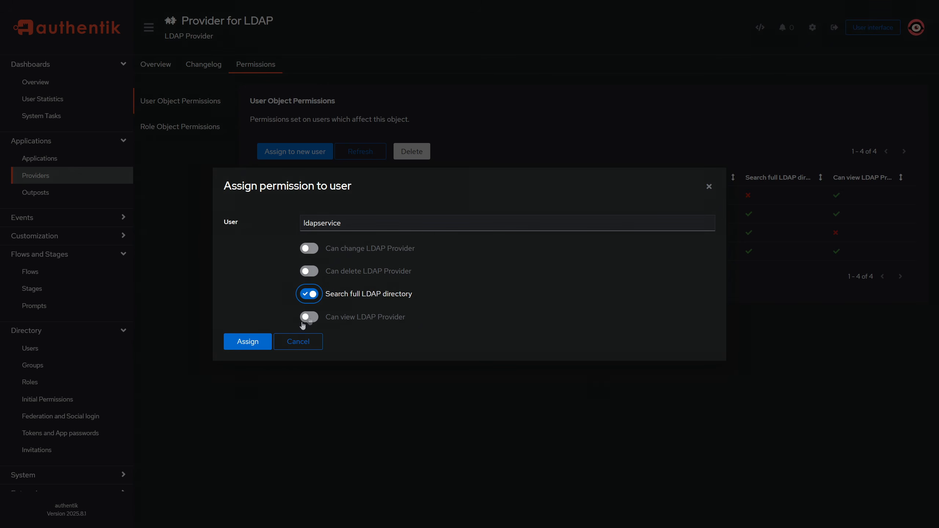
pyautogui.click(248, 344)
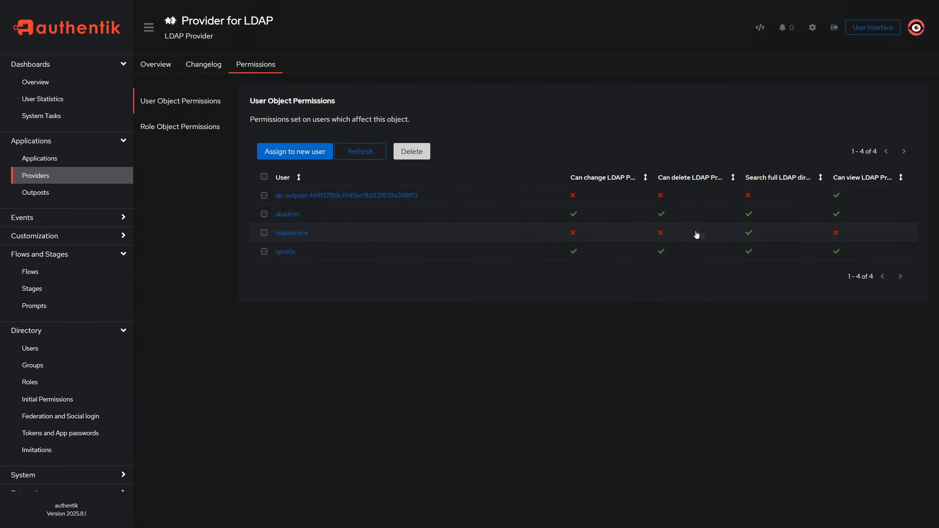
pyautogui.moveTo(752, 236)
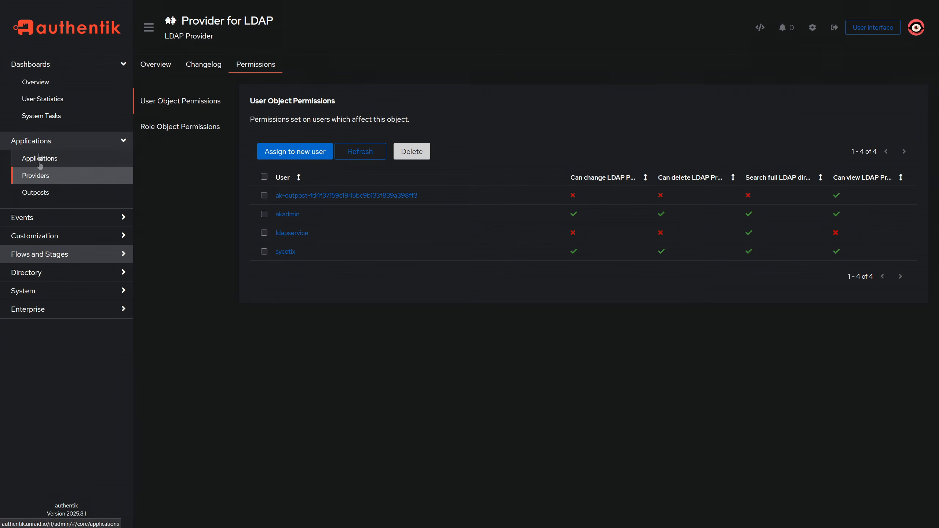
# - Create an outpost named LDAP with type LDAP and the LDAP application selected
pyautogui.click(43, 193)
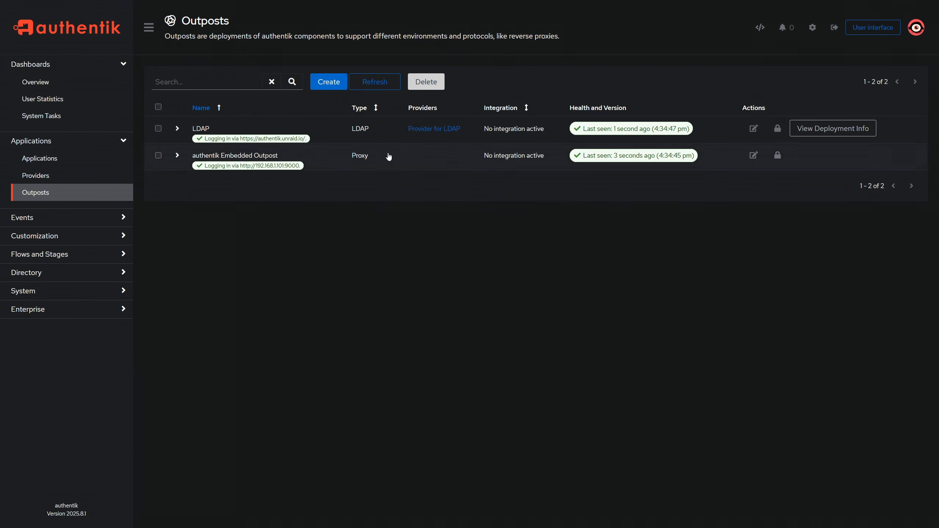
pyautogui.click(331, 84)
pyautogui.click(349, 136)
pyautogui.write('LDAP')
pyautogui.press('Tab')
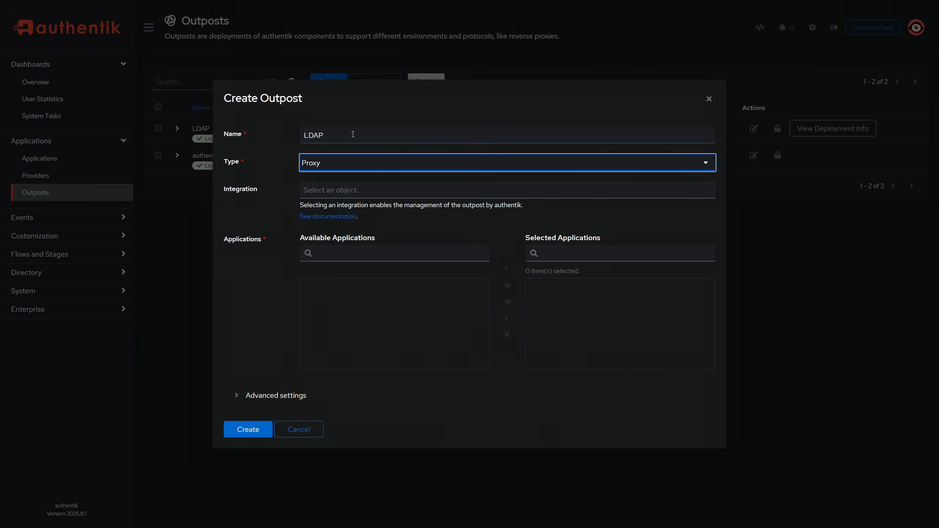
pyautogui.click(353, 170)
pyautogui.click(334, 193)
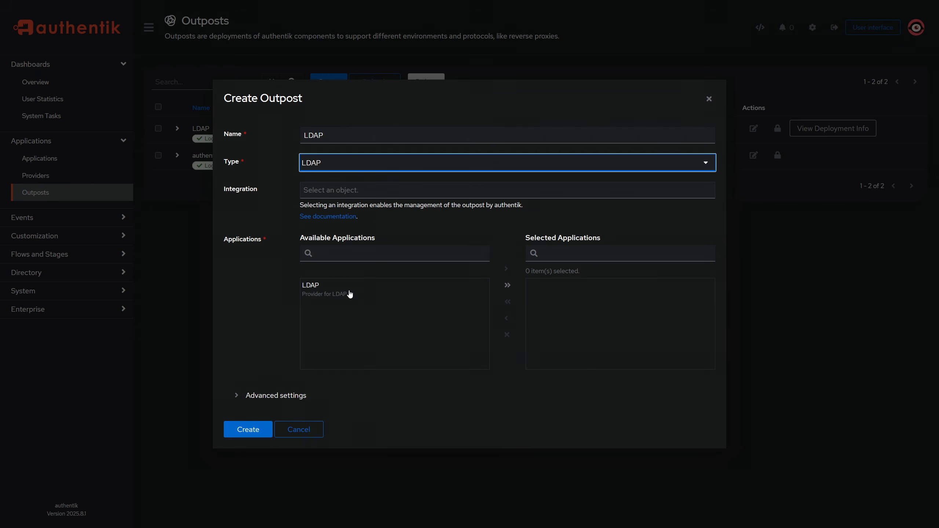
pyautogui.click(353, 295)
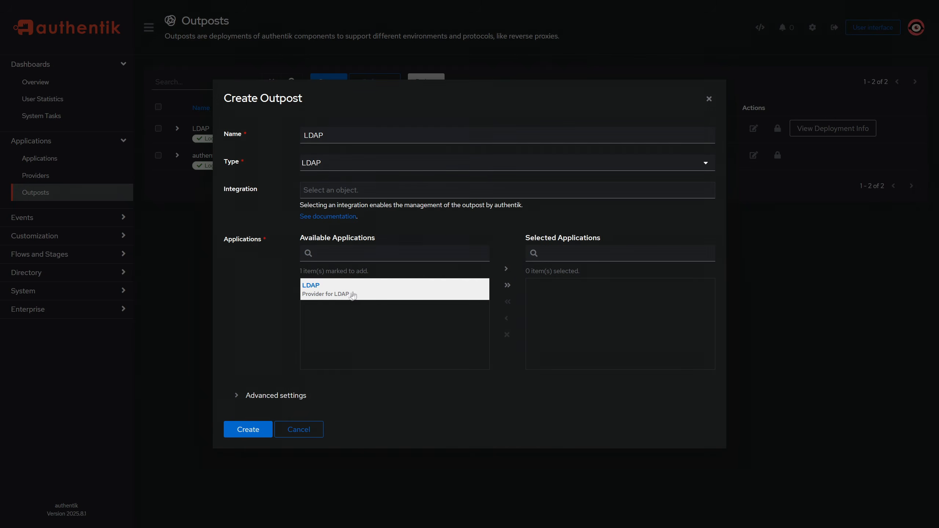
pyautogui.click(507, 286)
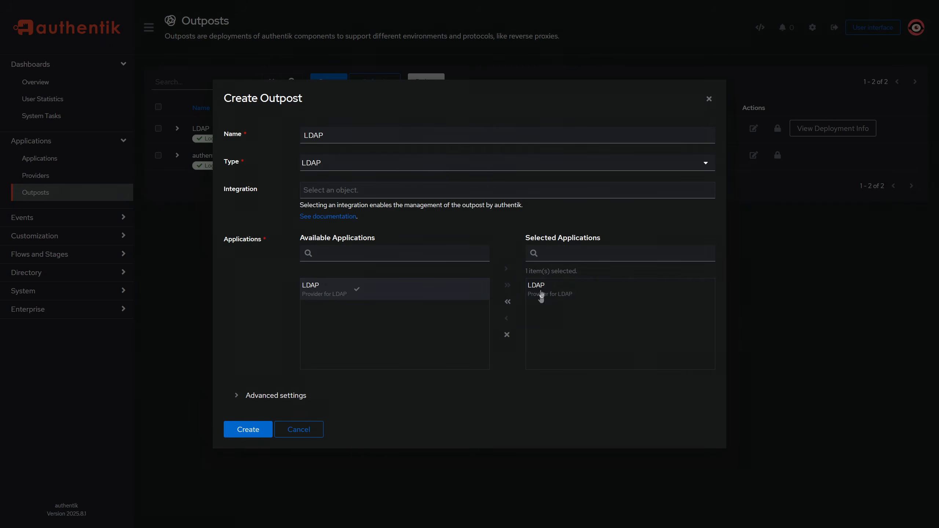
pyautogui.click(257, 433)
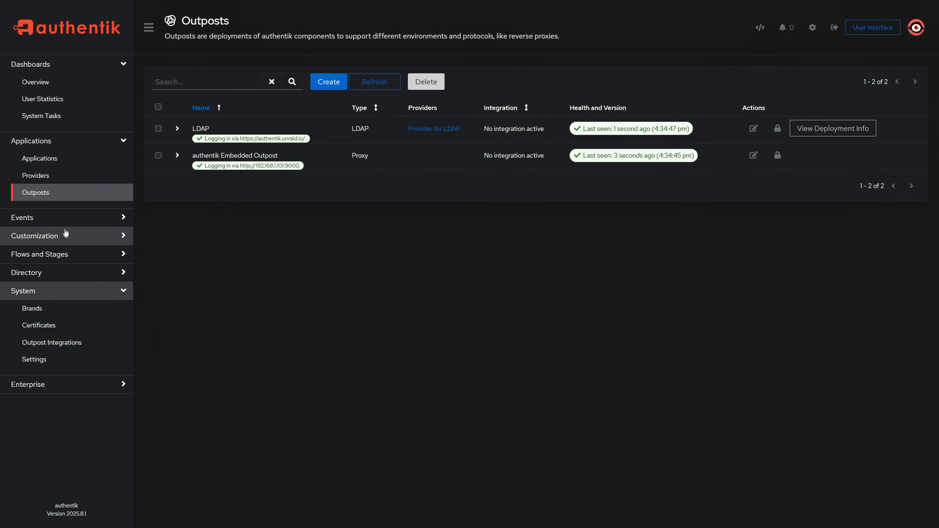
# - Open the details of the last user in the directory's user list
pyautogui.click(67, 277)
pyautogui.click(65, 292)
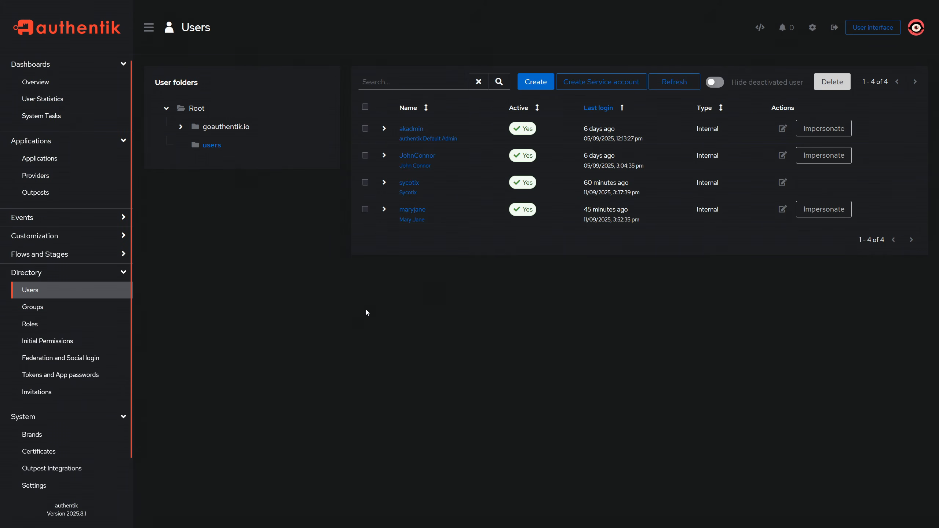
pyautogui.click(414, 215)
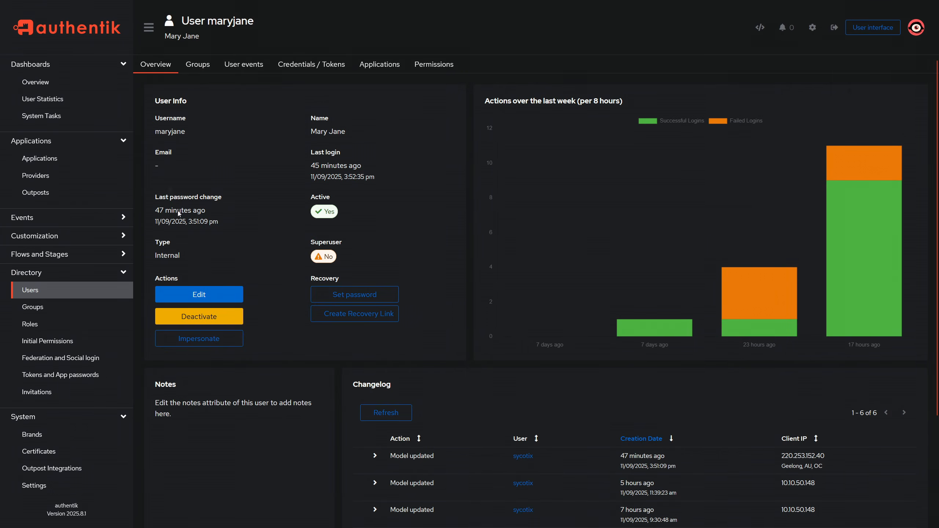
# - Open the password update form for the displayed user and close it without setting a new password
pyautogui.click(363, 300)
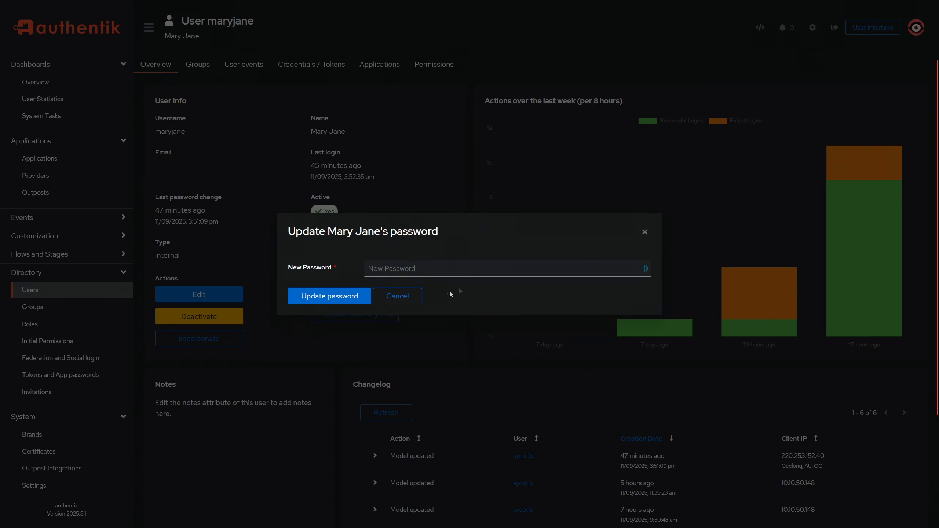
pyautogui.click(644, 231)
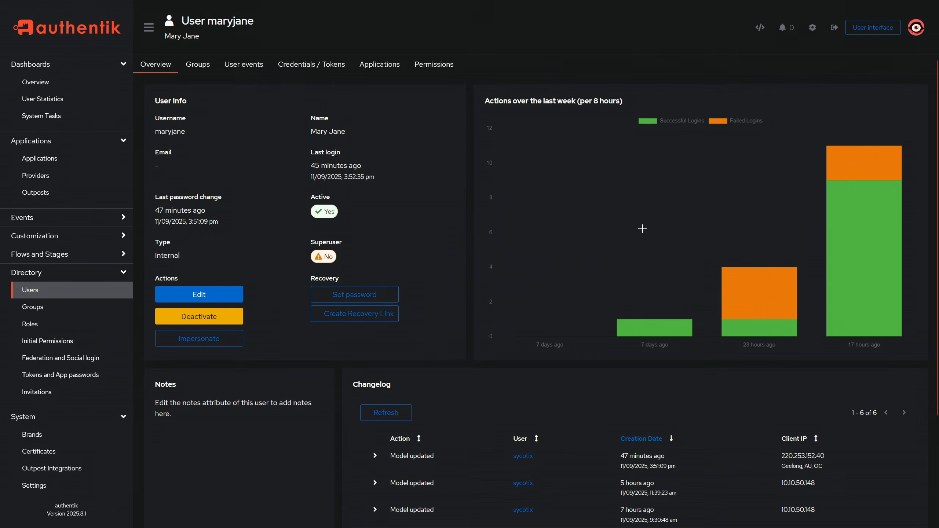
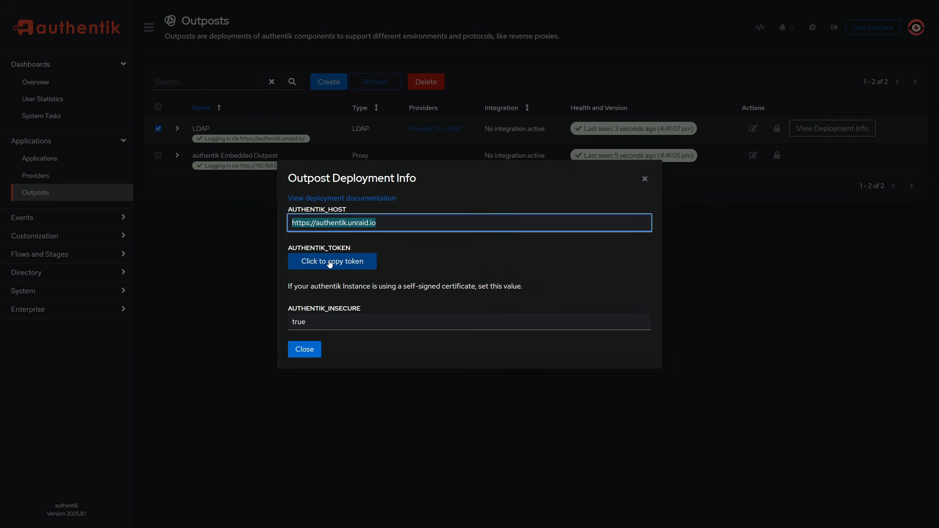
# - Copy the authentik token from the LDAP outpost's deployment info and close the deployment info
pyautogui.click(329, 266)
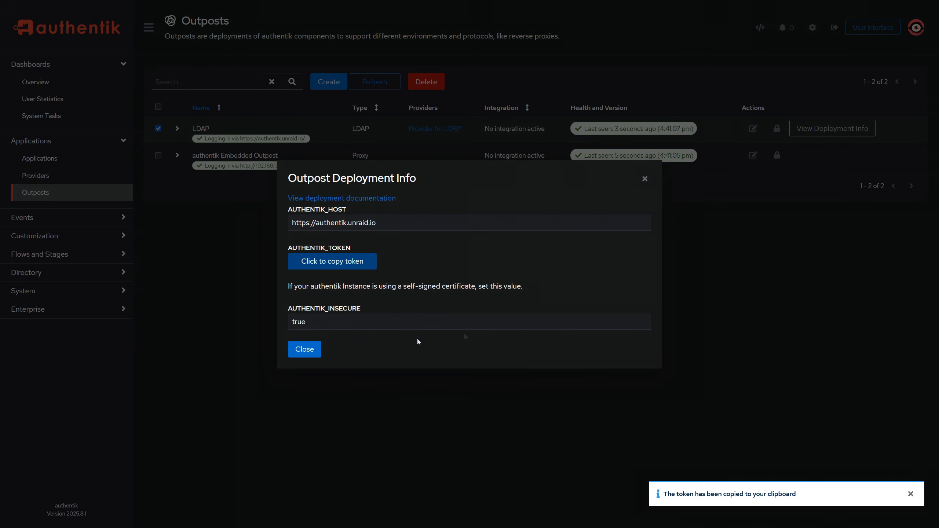
pyautogui.click(304, 349)
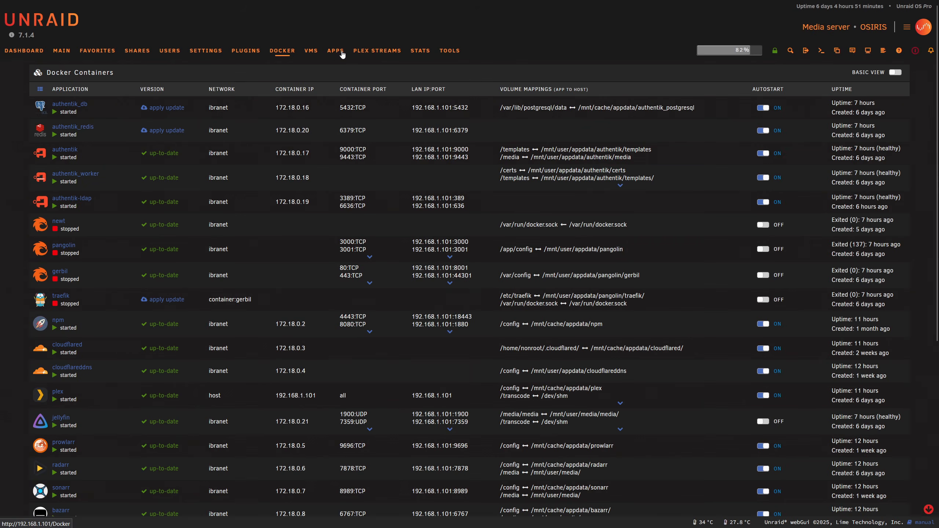
# - Switch to Unraid and open the installed authentik-ldap app for editing to examine its repository, host, token, insecure and port settings
pyautogui.click(336, 51)
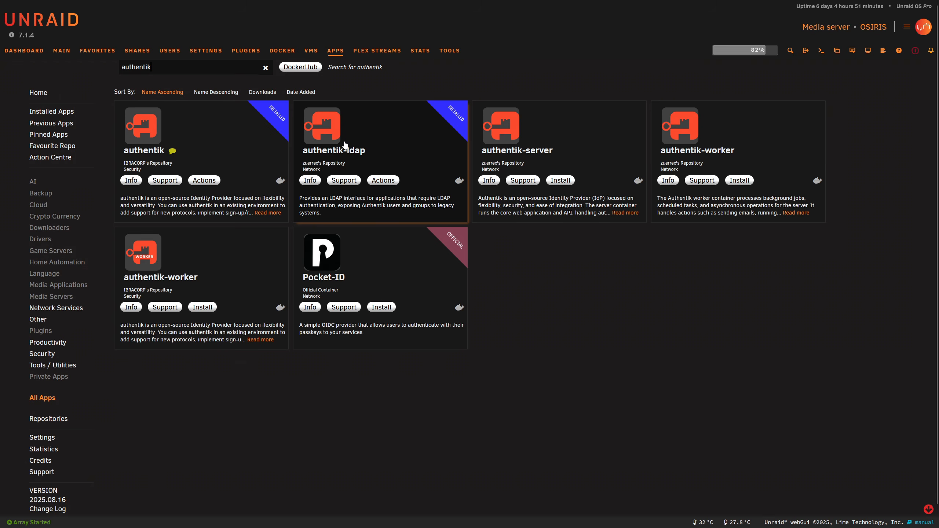
pyautogui.click(381, 181)
pyautogui.click(383, 153)
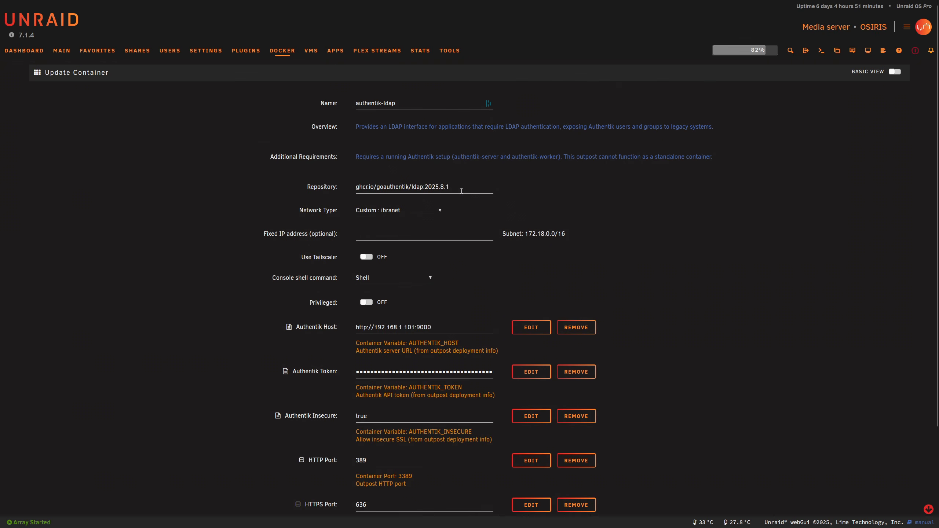
pyautogui.scroll(-3, 367, 212)
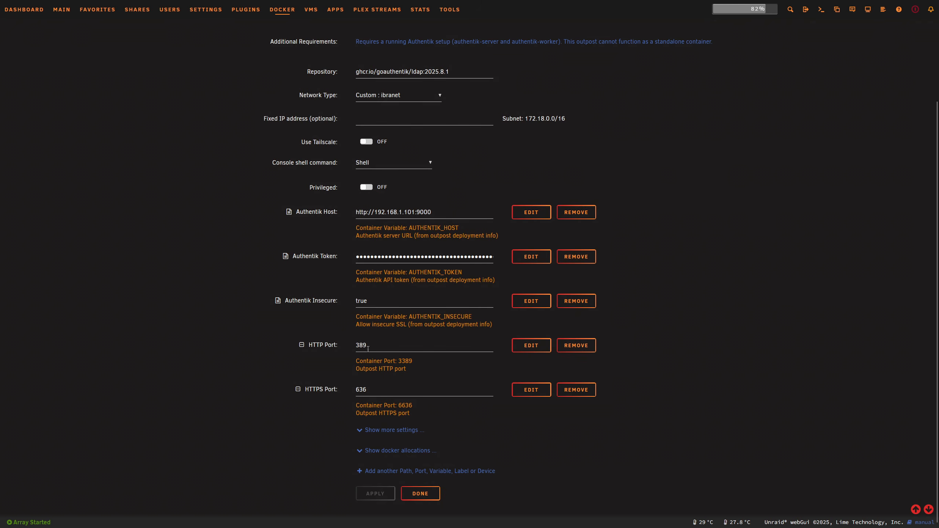
# - Open the logs of the authentik-ldap container from the Docker container list to check the outpost's activity
pyautogui.click(283, 10)
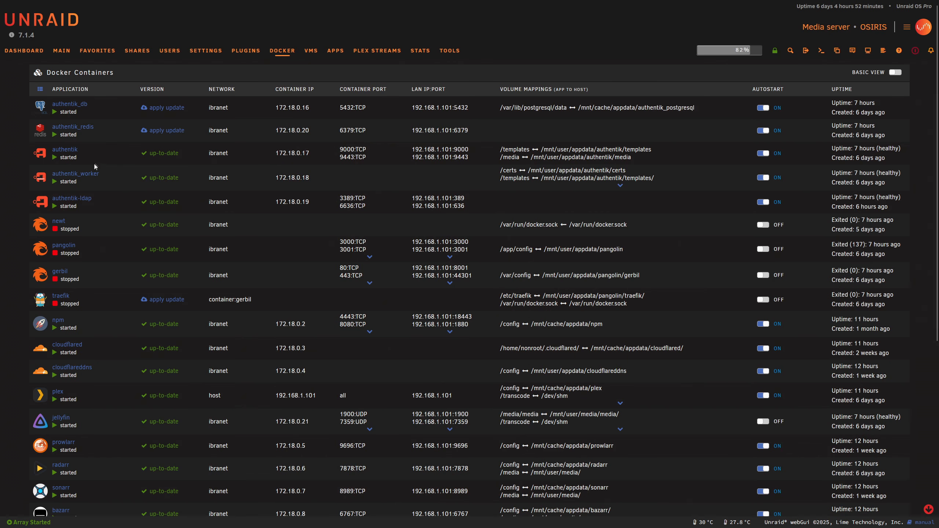
pyautogui.click(43, 207)
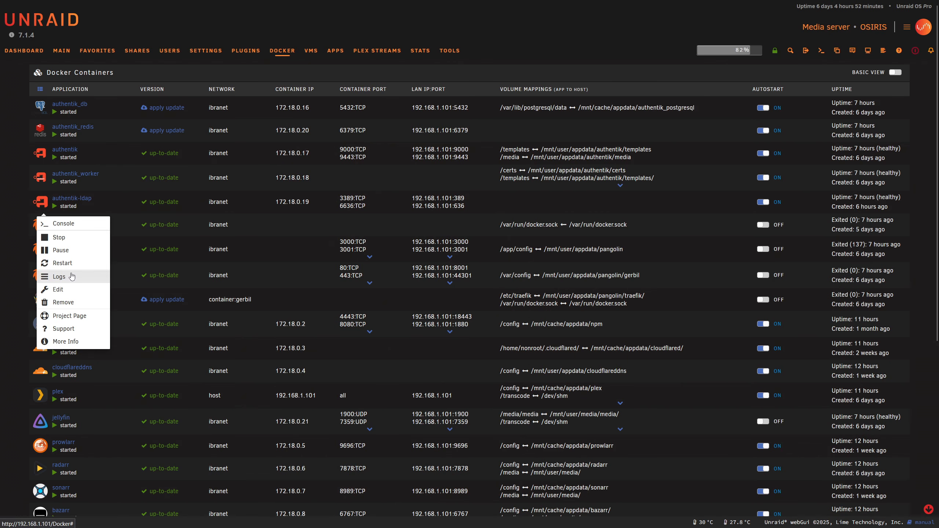
pyautogui.click(59, 277)
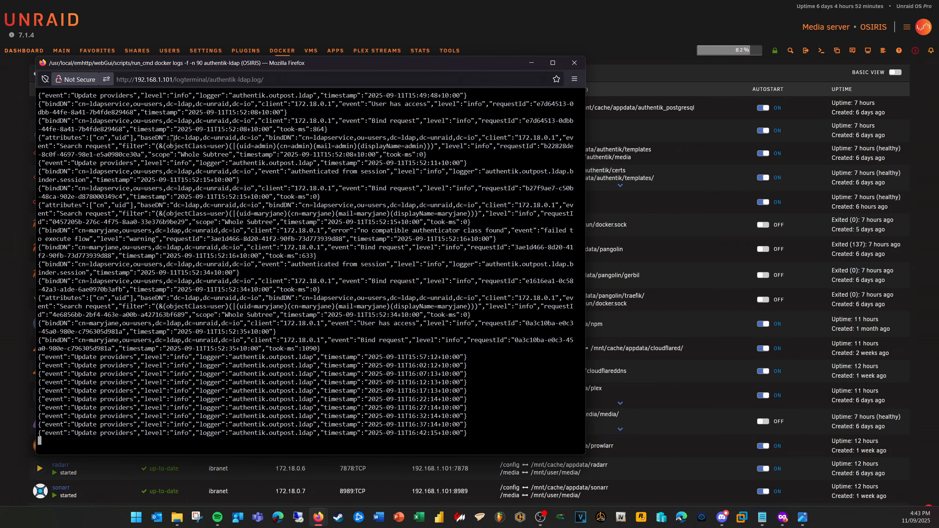
pyautogui.moveTo(336, 69); pyautogui.dragTo(453, 82)
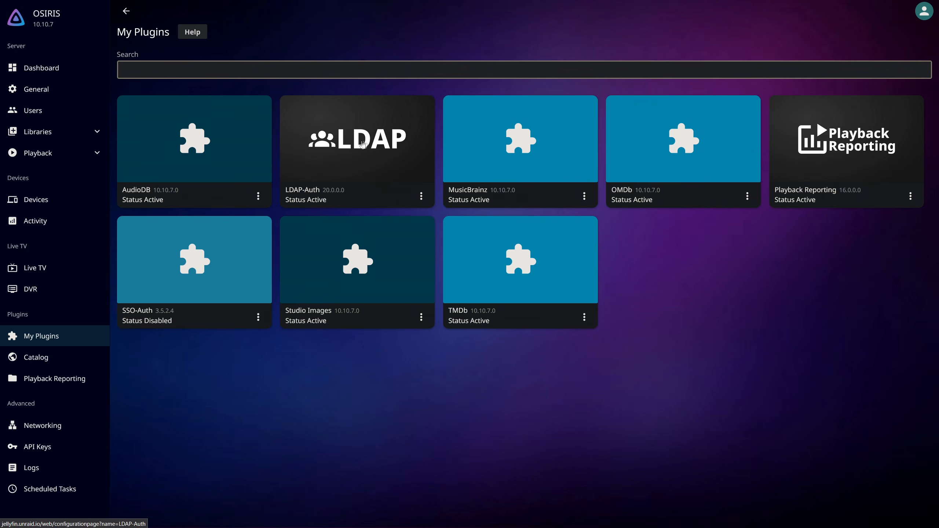
# - In Jellyfin, visit the server dashboard, then open the LDAP-Auth plugin's settings from the installed plugins
pyautogui.click(60, 72)
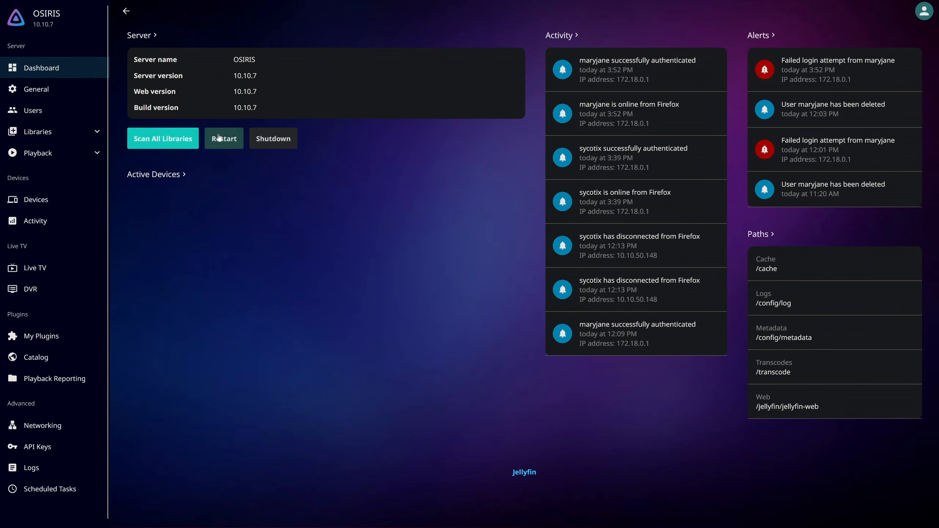
pyautogui.click(58, 341)
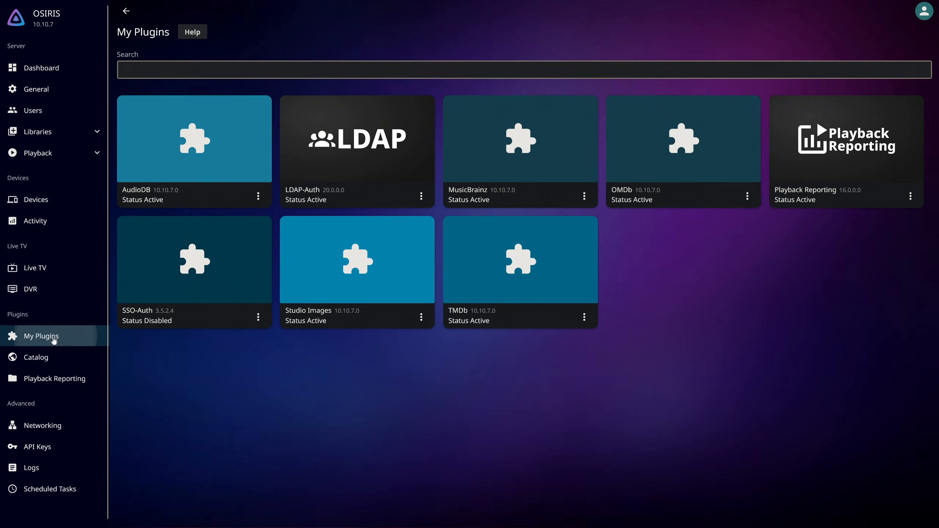
pyautogui.click(338, 139)
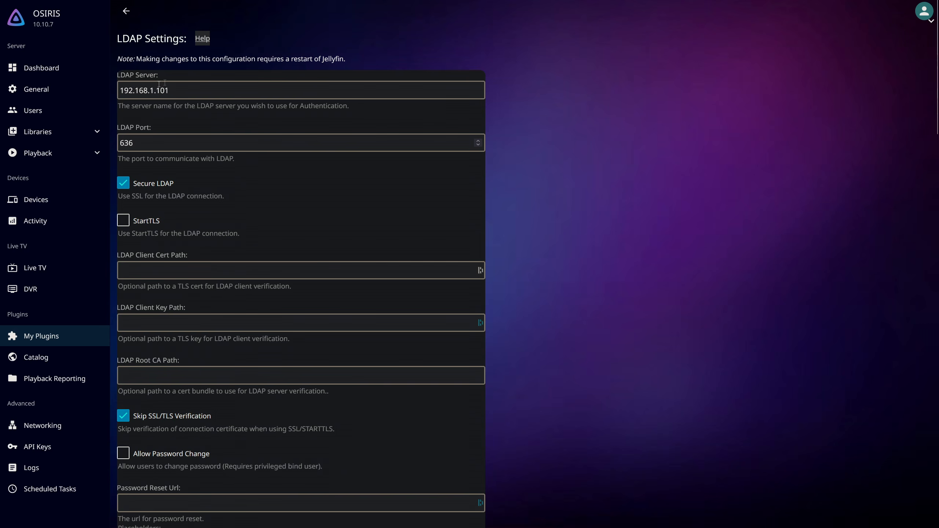
# - Examine the LDAP server, port, SSL options, bind user, bind password and base DN in the LDAP settings
pyautogui.click(238, 96)
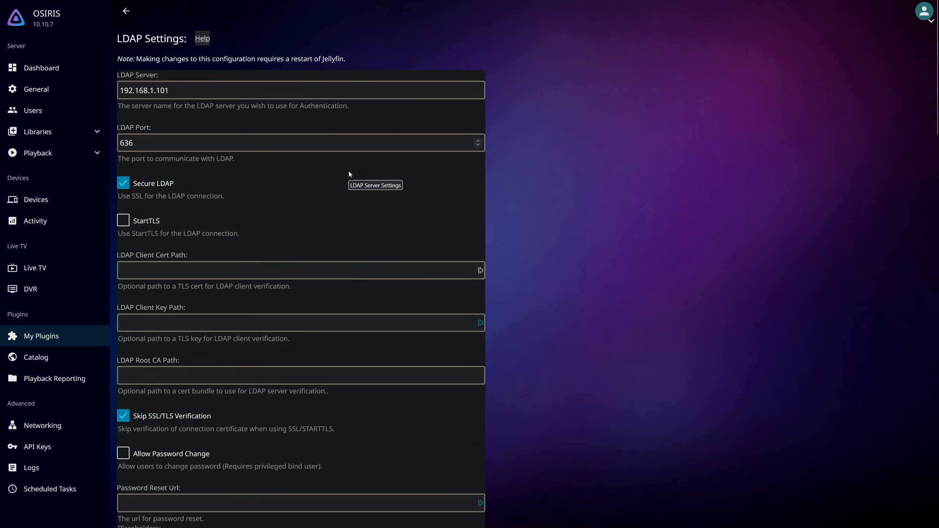
pyautogui.scroll(-6, 348, 171)
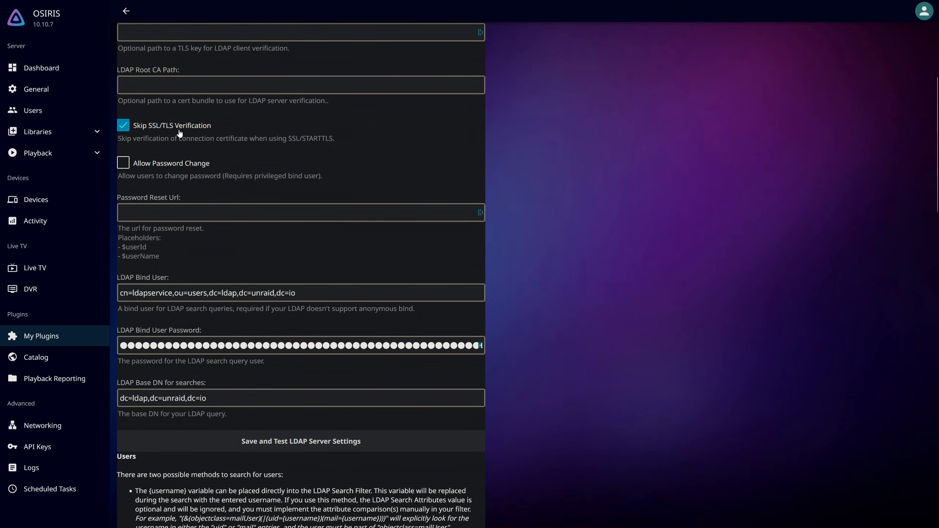
pyautogui.scroll(-3, 274, 191)
pyautogui.scroll(1, 525, 221)
pyautogui.scroll(-1, 525, 221)
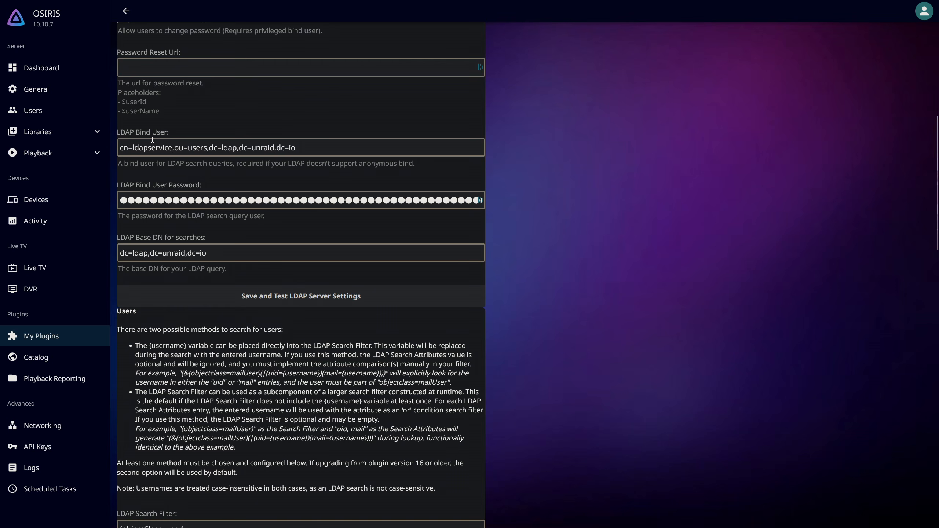
pyautogui.click(175, 148)
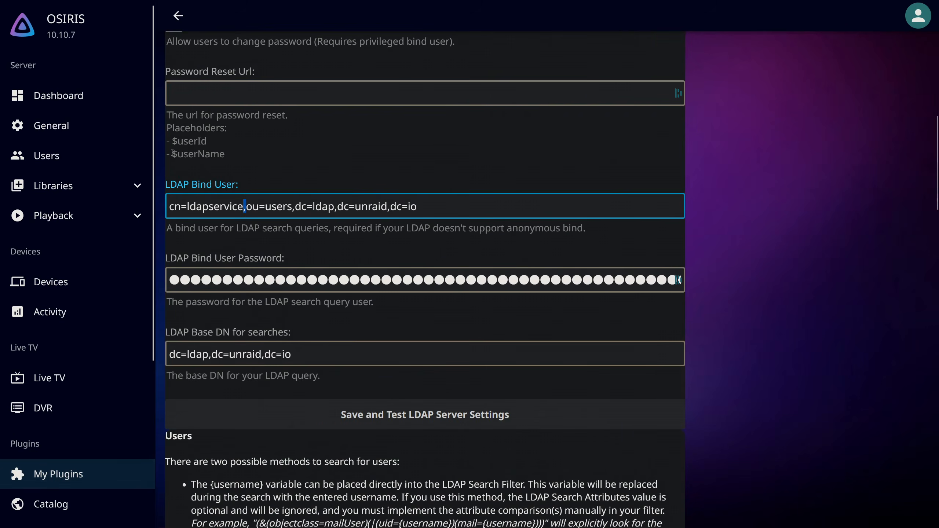
pyautogui.click(750, 198)
pyautogui.click(262, 220)
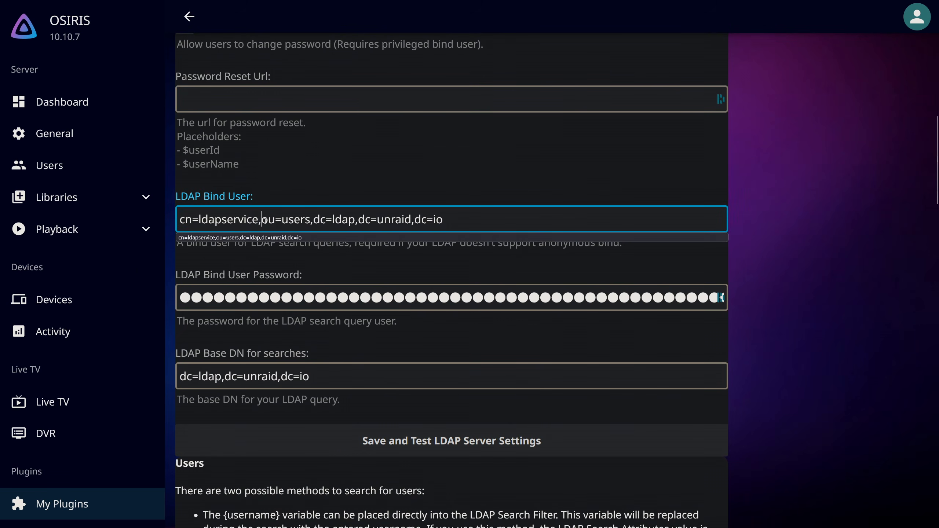
pyautogui.click(803, 184)
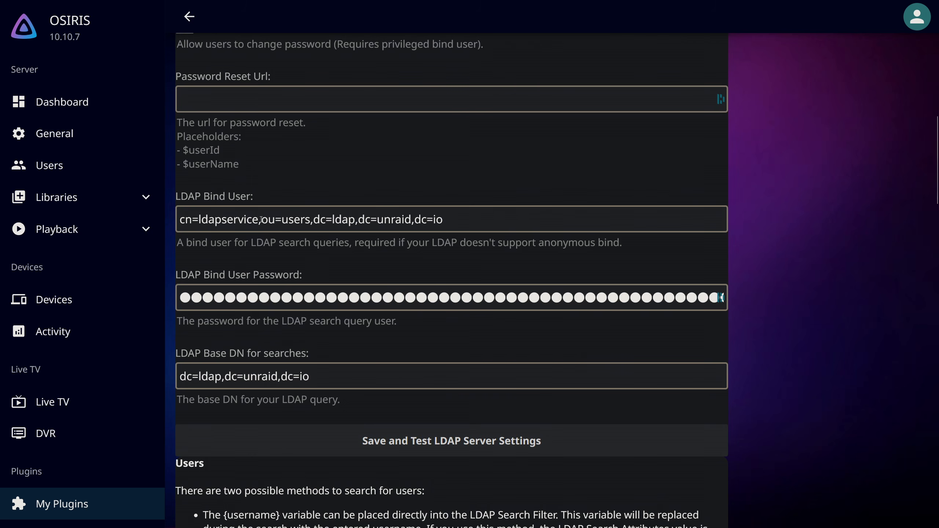
pyautogui.scroll(-2, 261, 219)
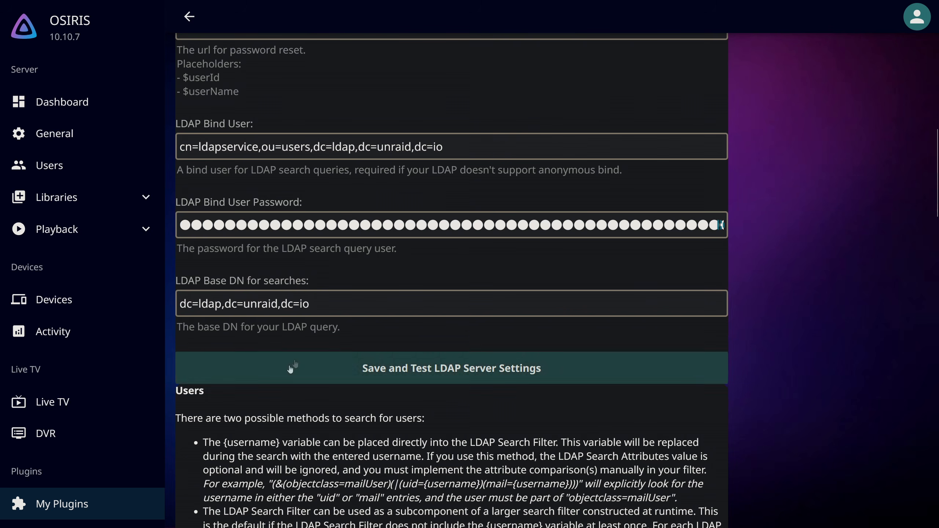
# - Save and test the LDAP server settings, and check the connect, bind and base search results
pyautogui.scroll(-10, 409, 354)
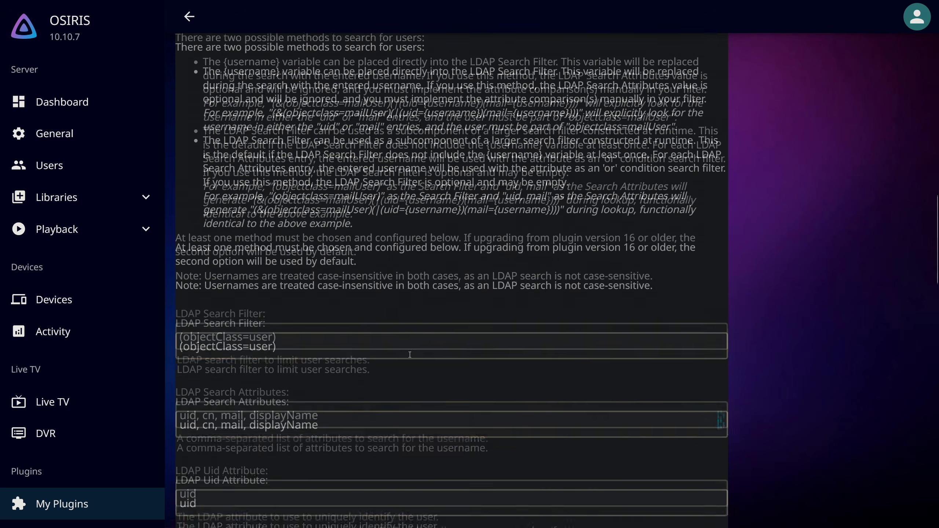
pyautogui.scroll(8, 410, 354)
pyautogui.scroll(8, 410, 354)
pyautogui.scroll(-8, 404, 358)
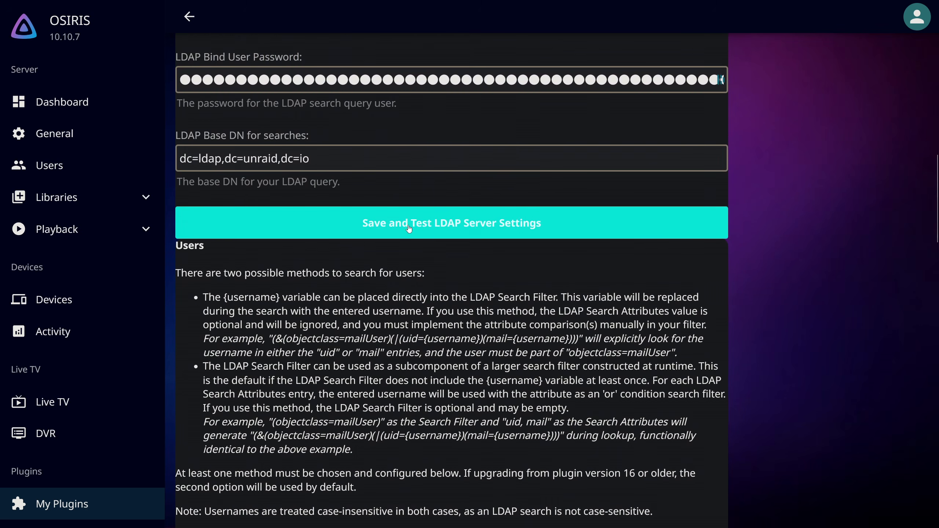
pyautogui.click(409, 229)
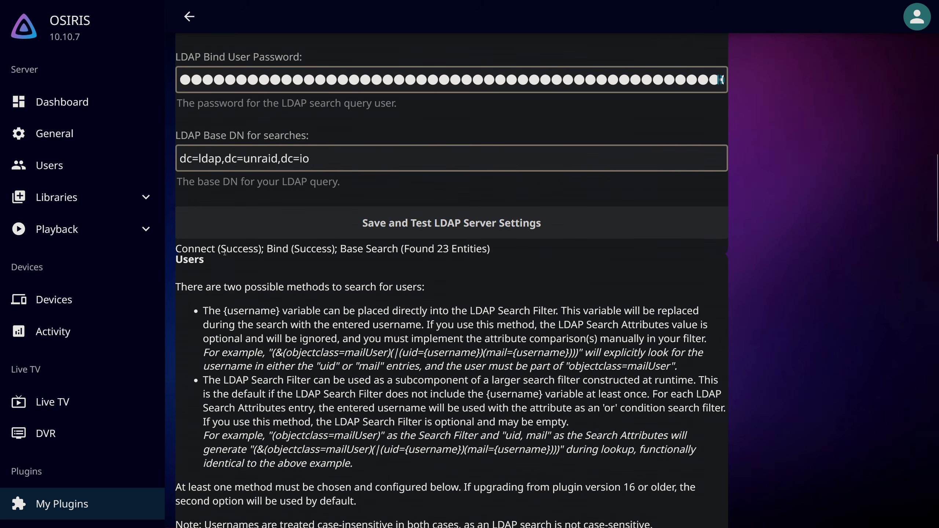
pyautogui.moveTo(179, 248); pyautogui.dragTo(458, 249)
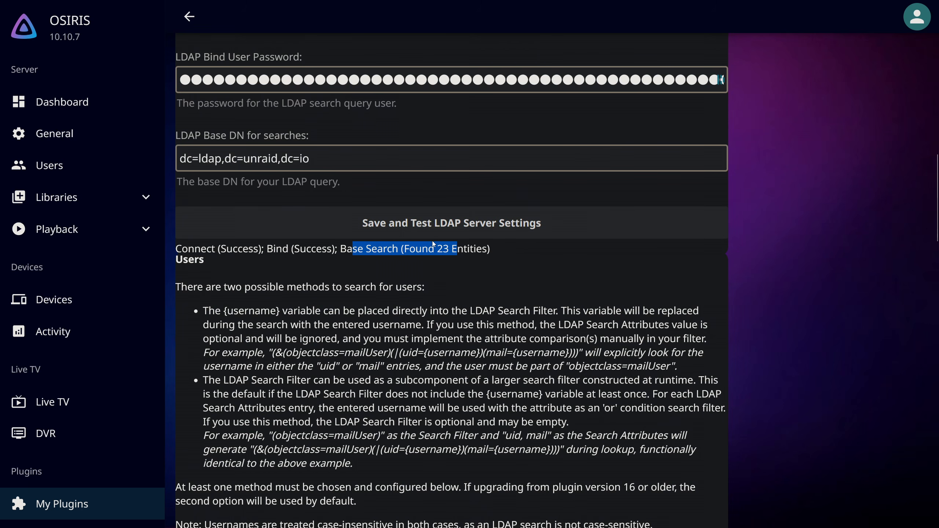
# - Recheck the LDAP server address, port, security options and the domain components in the bind user and base DN
pyautogui.scroll(3, 433, 242)
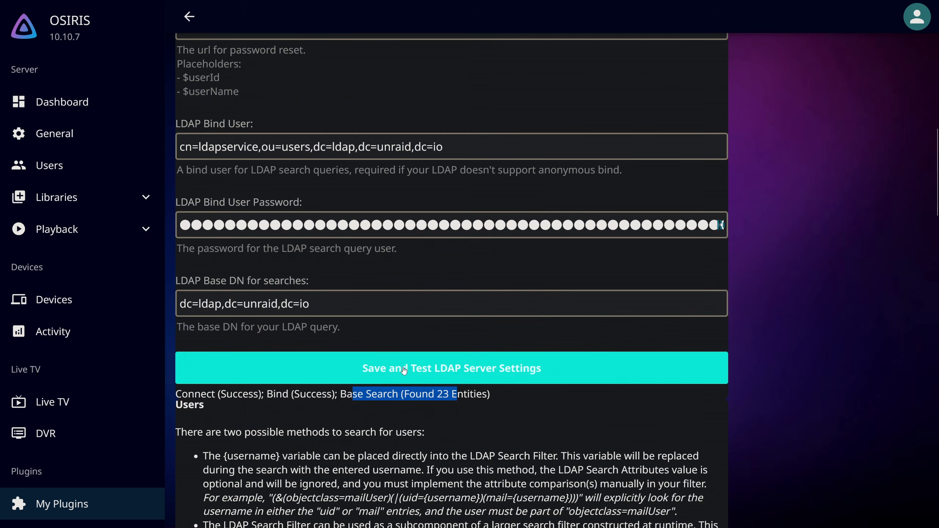
pyautogui.scroll(-8, 414, 407)
pyautogui.scroll(5, 415, 408)
pyautogui.scroll(3, 402, 276)
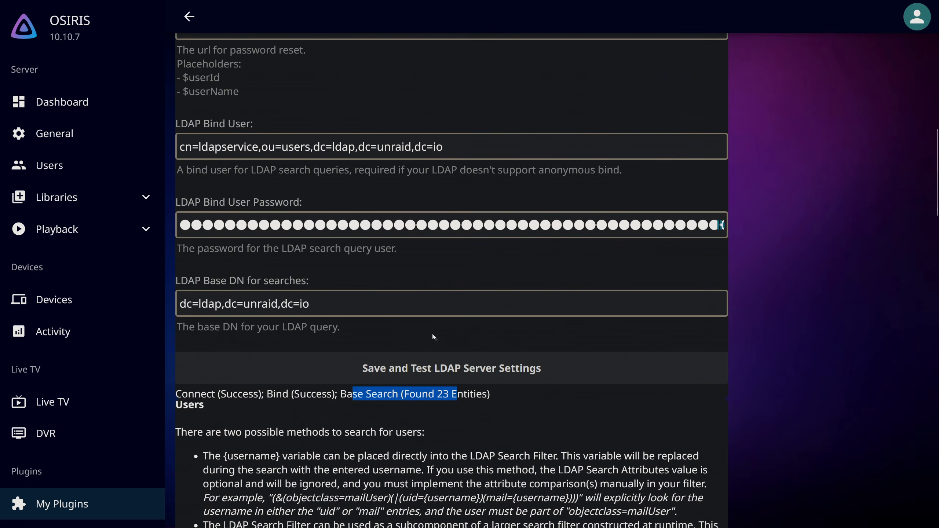
pyautogui.scroll(15, 334, 282)
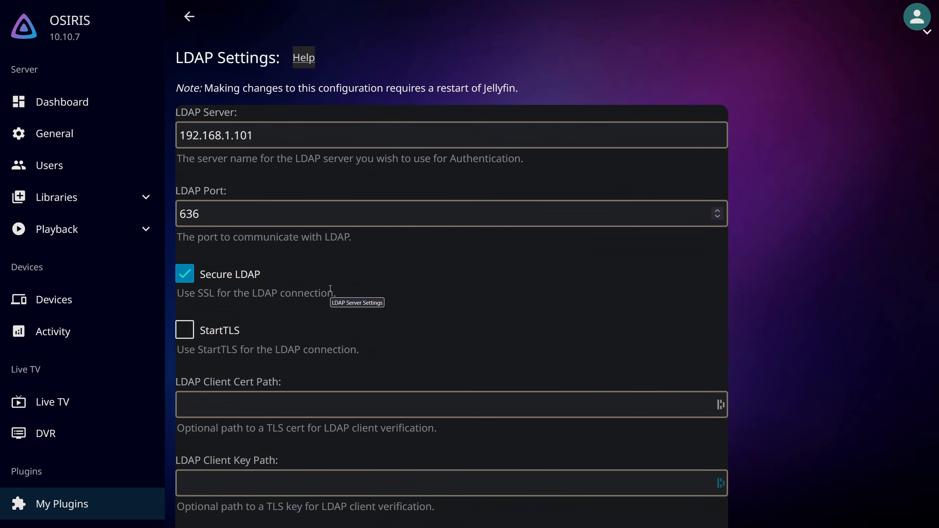
pyautogui.scroll(-2, 279, 269)
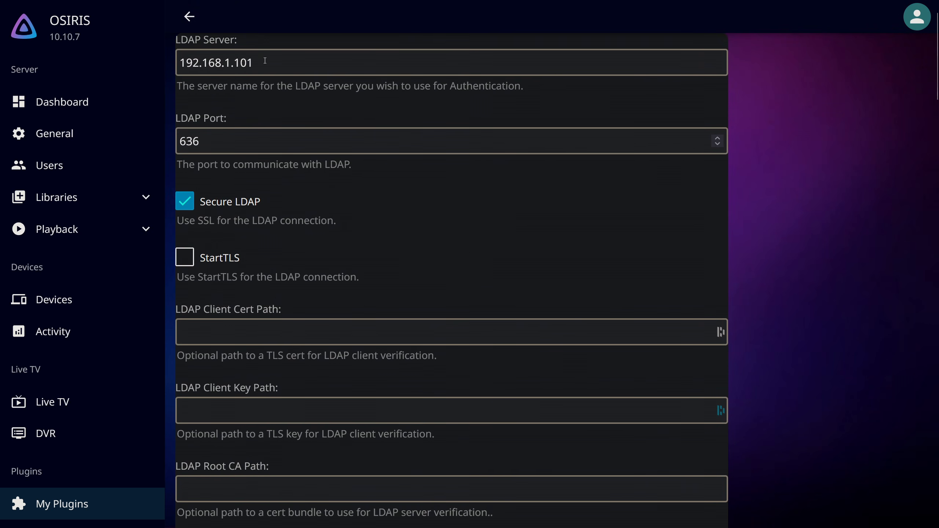
pyautogui.scroll(-10, 216, 172)
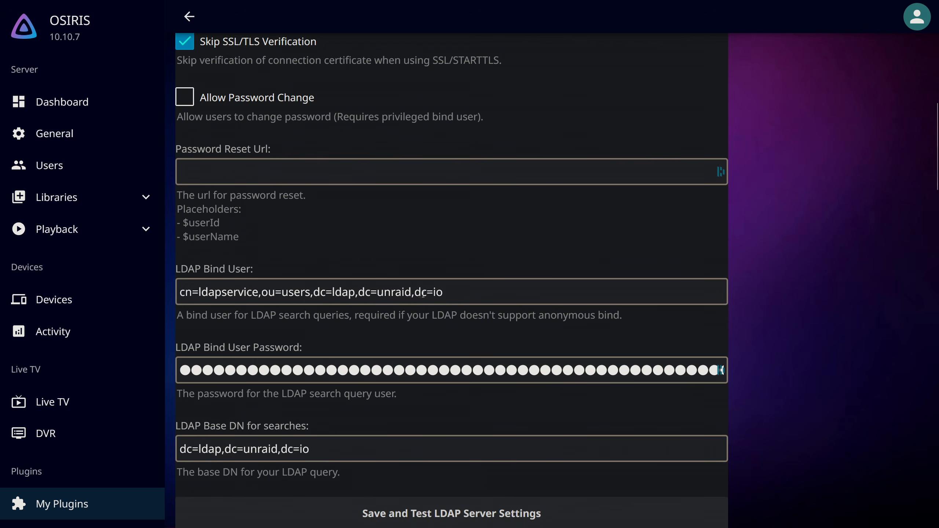
pyautogui.moveTo(379, 292)
pyautogui.mouseDown()
pyautogui.moveTo(442, 293)
pyautogui.moveTo(378, 298)
pyautogui.mouseUp()
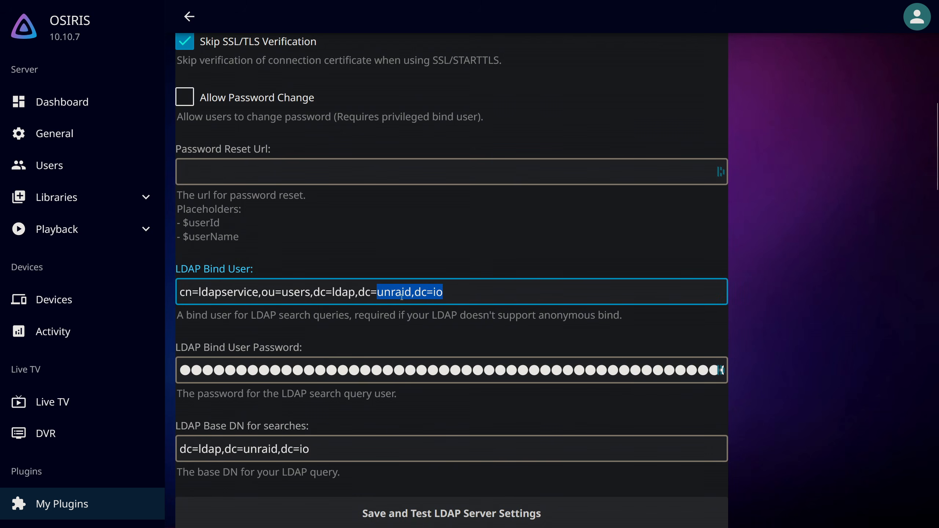
pyautogui.scroll(-4, 398, 294)
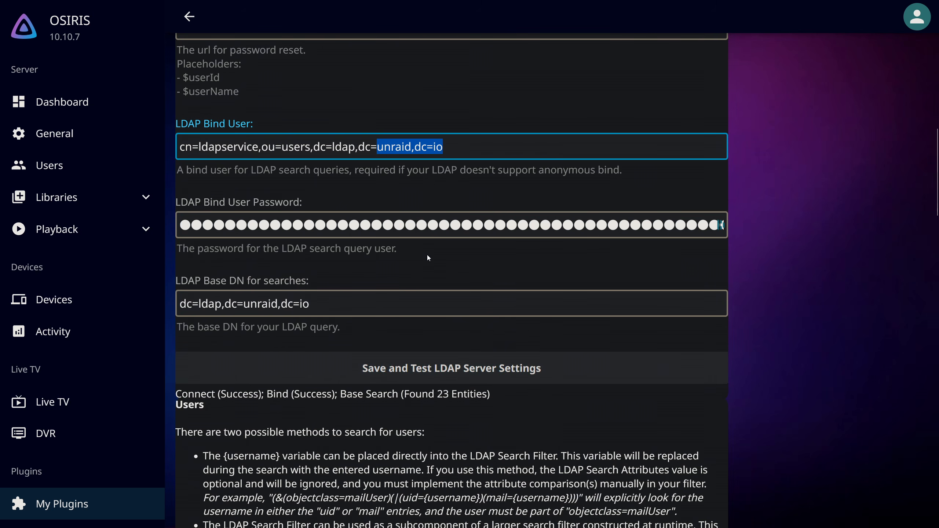
# - Examine the LDAP Search Filter in the Users section and open it for editing
pyautogui.scroll(-10, 429, 255)
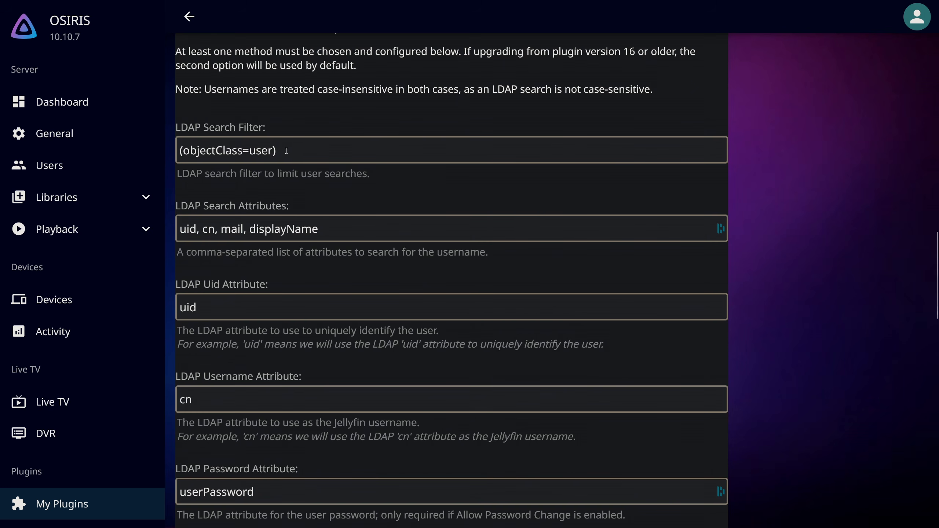
pyautogui.moveTo(183, 150); pyautogui.dragTo(285, 145)
pyautogui.click(398, 157)
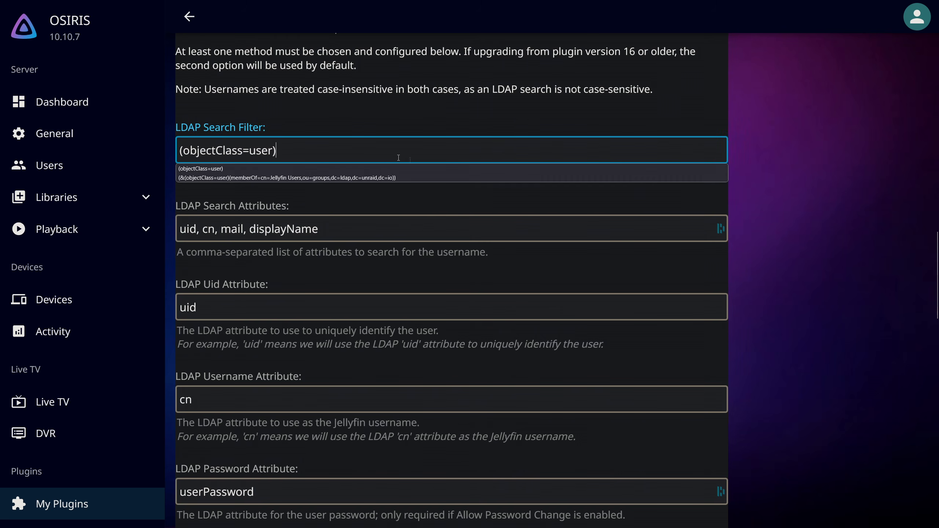
# - Examine the LDAP search, uid, username, password and profile image attributes, and the administrator base DN and filter options
pyautogui.click(836, 200)
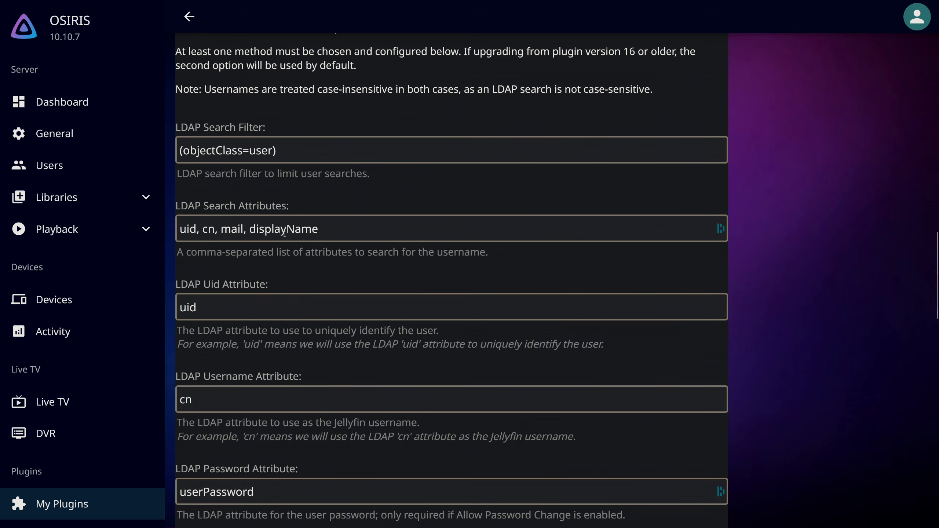
pyautogui.scroll(-4, 261, 263)
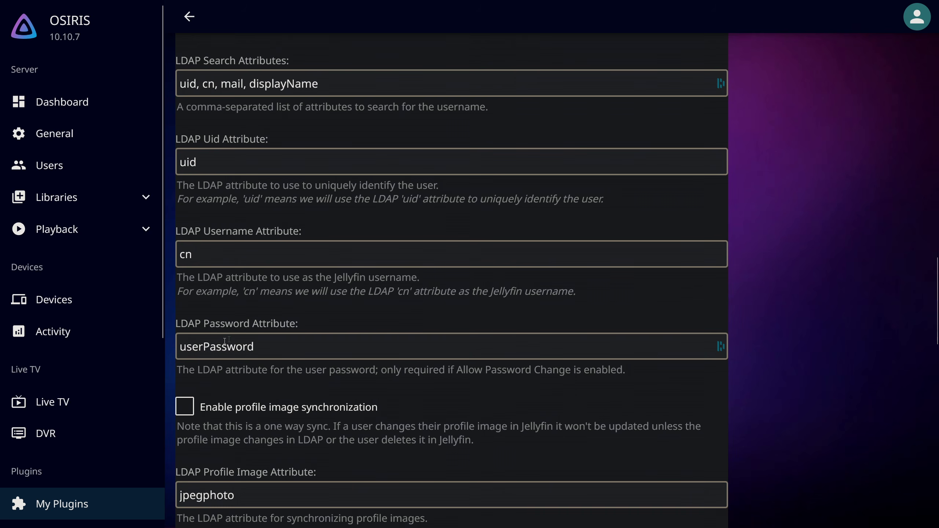
pyautogui.scroll(-6, 462, 358)
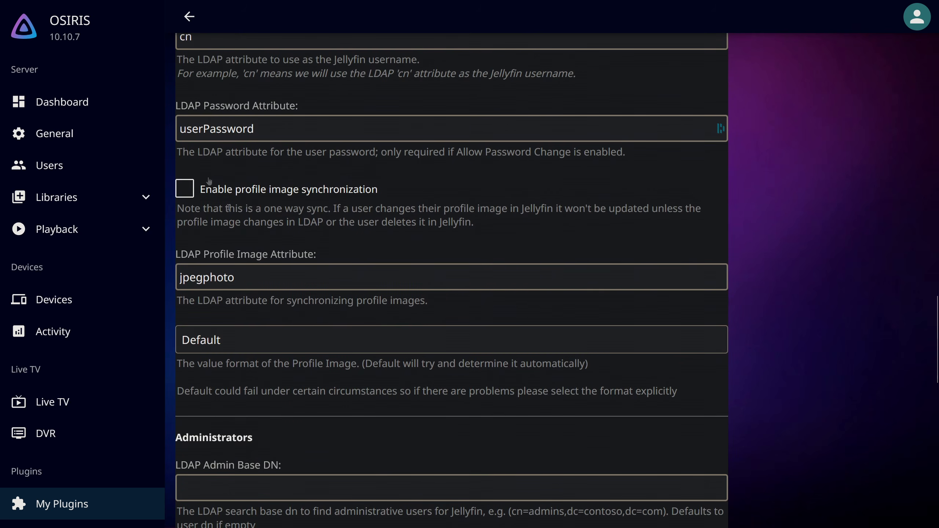
pyautogui.scroll(-2, 234, 296)
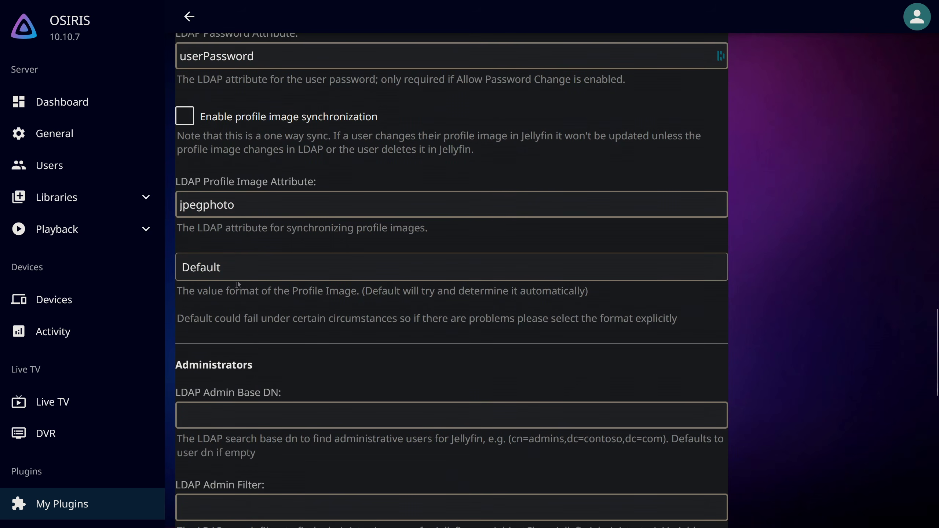
pyautogui.scroll(-5, 239, 281)
pyautogui.scroll(-2, 256, 243)
pyautogui.scroll(2, 279, 178)
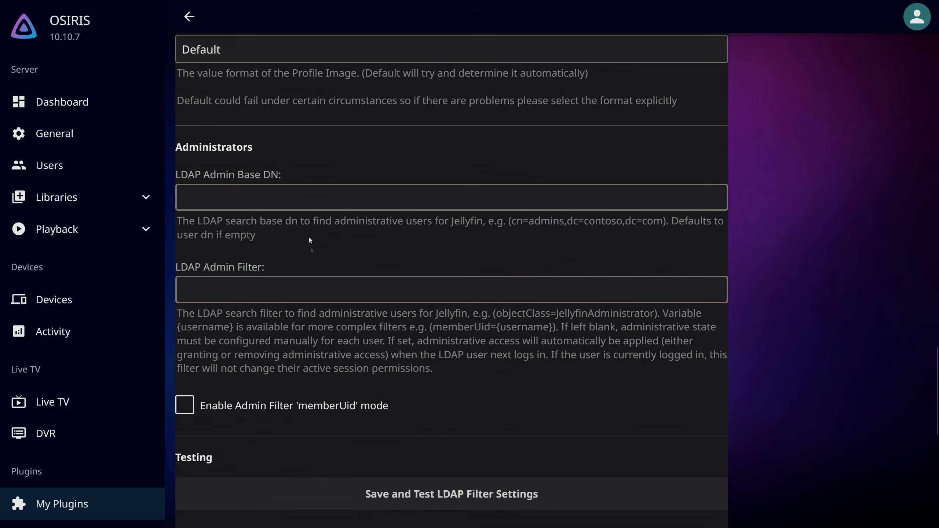
pyautogui.moveTo(512, 221); pyautogui.dragTo(564, 221)
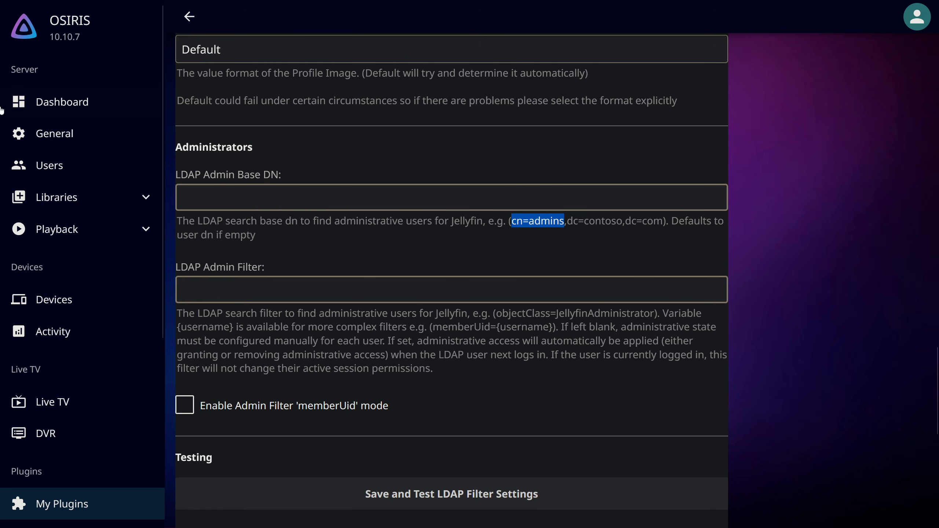
# - Enter the test user's login name in the Testing section and save and test the LDAP filter settings
pyautogui.scroll(-4, 383, 296)
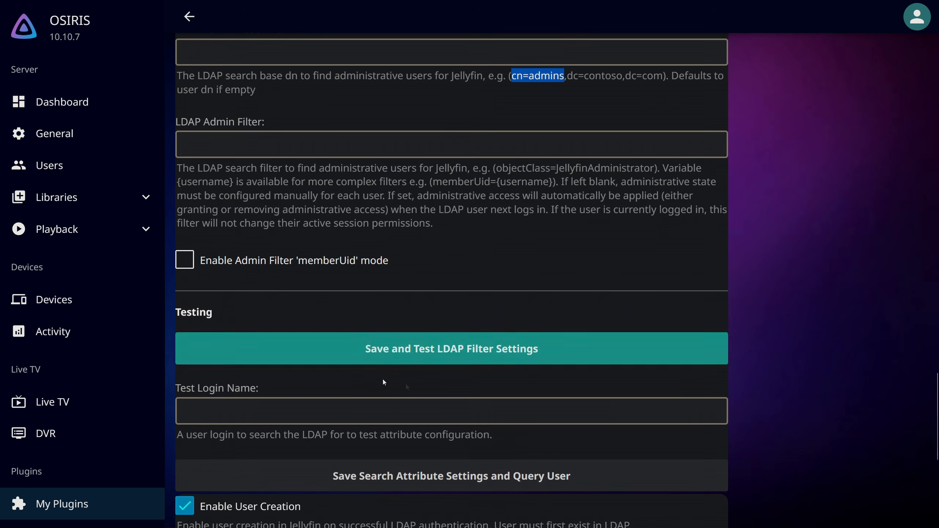
pyautogui.scroll(-2, 337, 315)
pyautogui.click(329, 347)
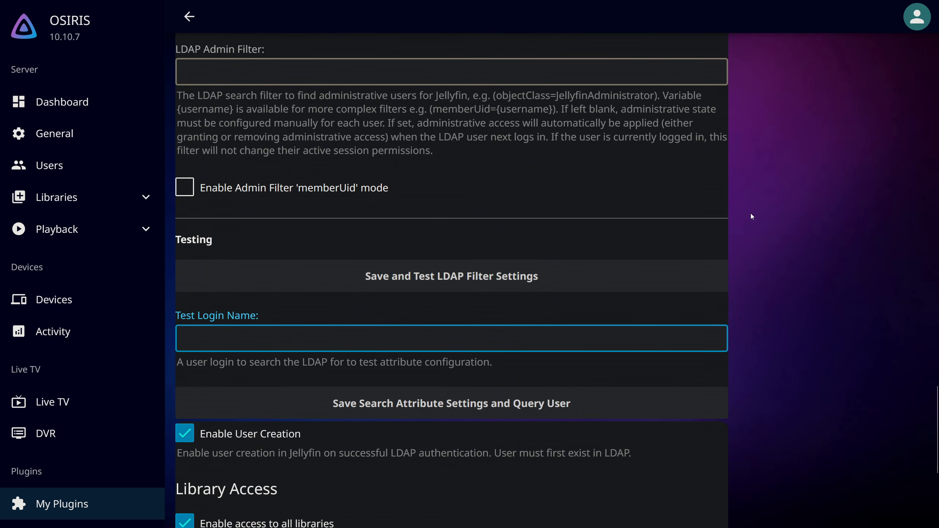
pyautogui.write('maryjane')
pyautogui.click(438, 287)
# - Save the search attribute settings, query the test login name, and check the distinguished name returned
pyautogui.scroll(6, 377, 258)
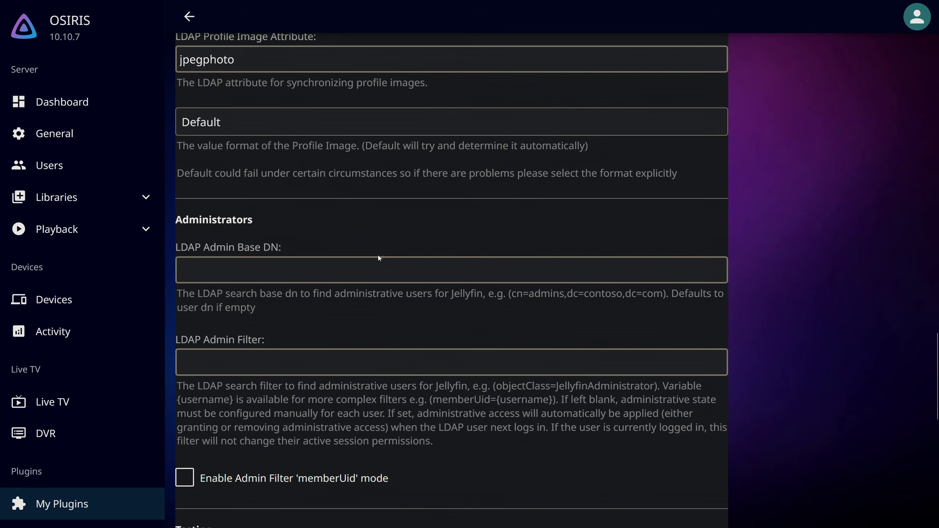
pyautogui.scroll(6, 325, 244)
pyautogui.scroll(-4, 273, 236)
pyautogui.scroll(-13, 272, 236)
pyautogui.scroll(4, 274, 230)
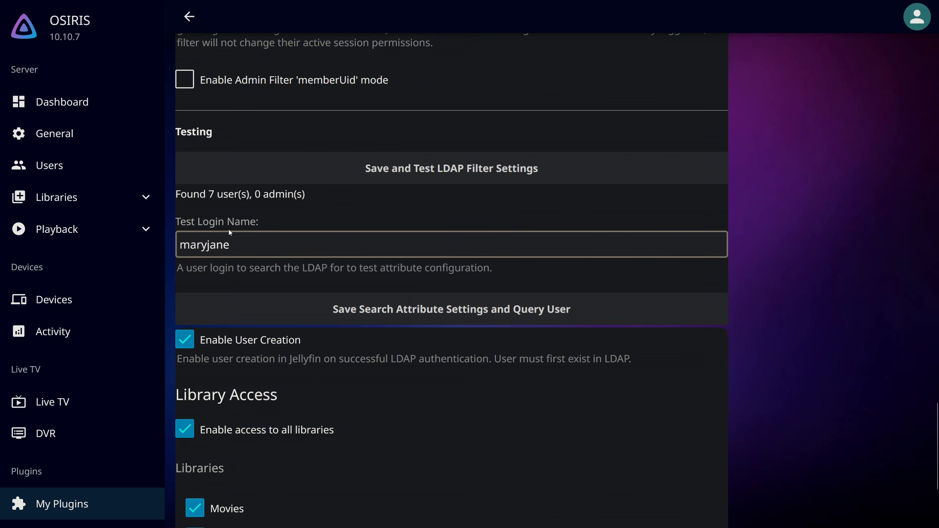
pyautogui.click(483, 315)
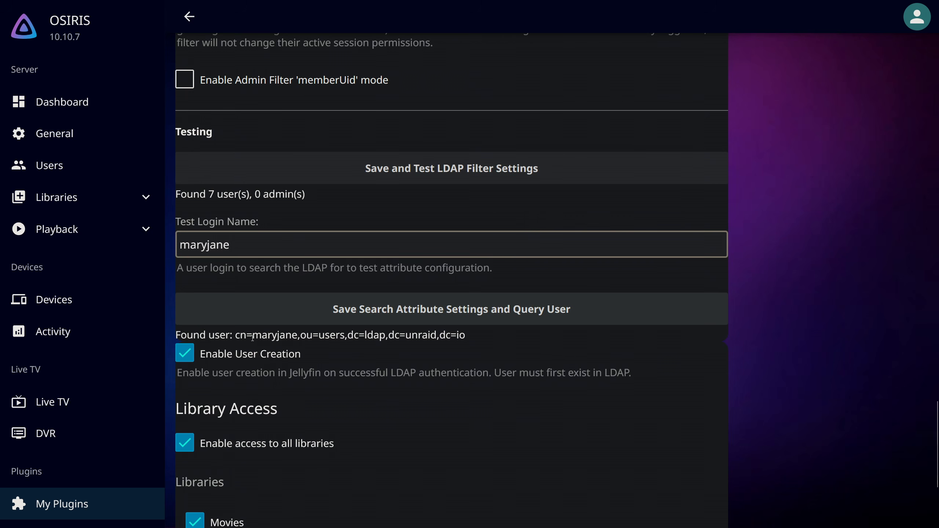
pyautogui.moveTo(235, 335); pyautogui.dragTo(472, 344)
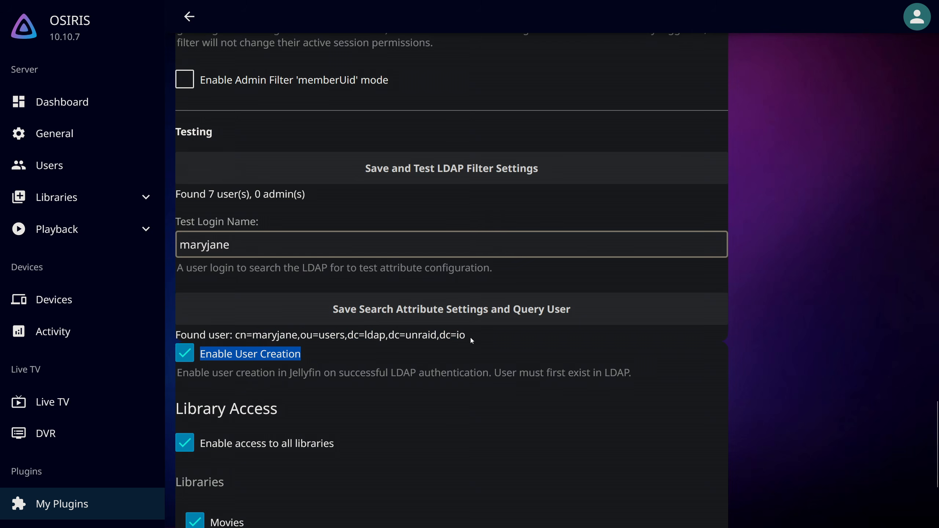
pyautogui.click(470, 341)
# - Try switching access to all libraries and to the individual Movies and TV libraries off and back on
pyautogui.scroll(-2, 415, 329)
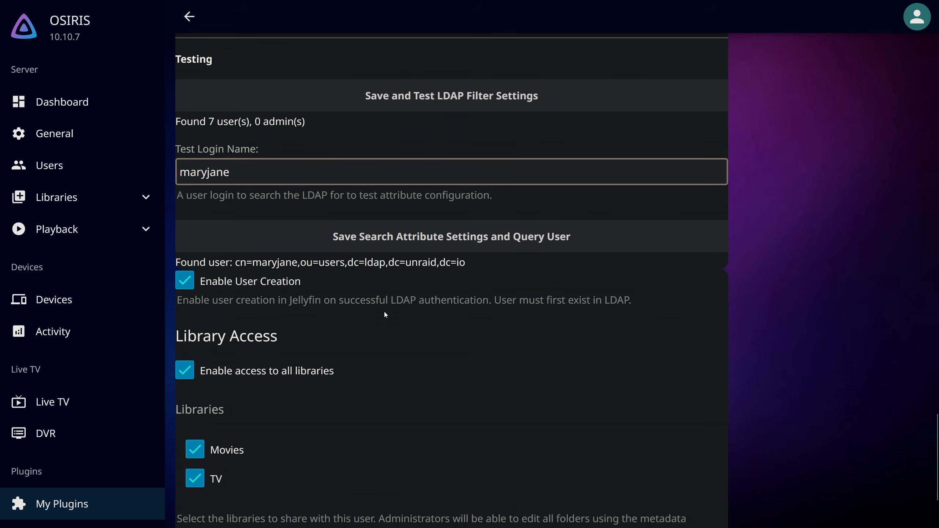
pyautogui.scroll(-2, 384, 311)
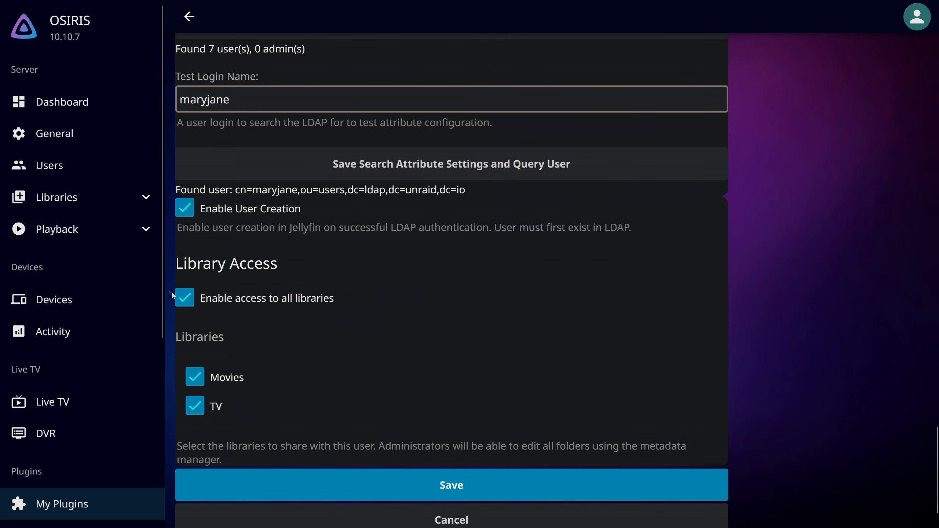
pyautogui.click(184, 297)
pyautogui.press('space')
pyautogui.click(244, 307)
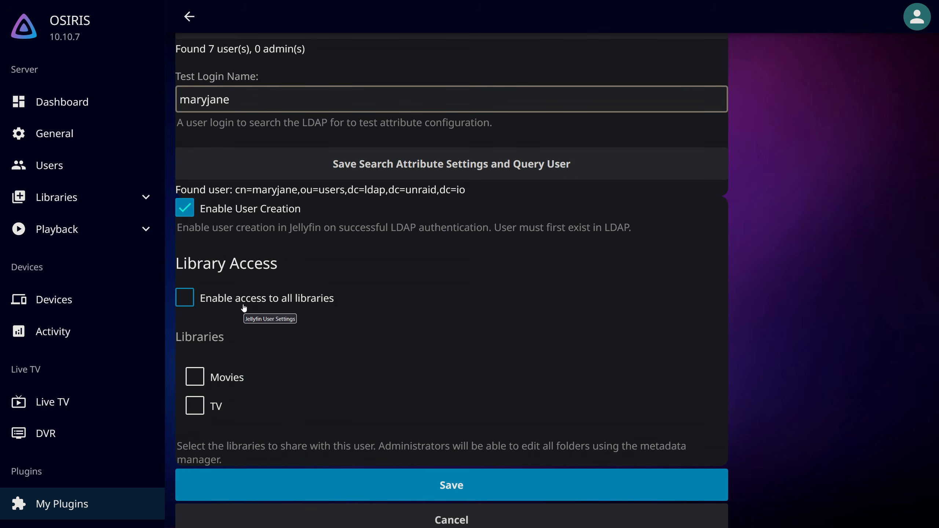
pyautogui.click(184, 301)
pyautogui.click(196, 378)
pyautogui.click(196, 408)
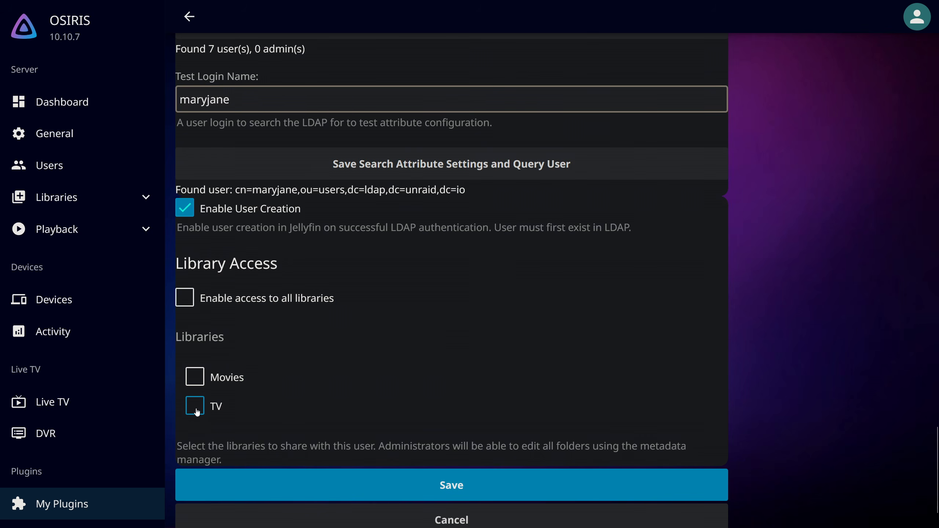
pyautogui.click(197, 411)
pyautogui.click(196, 378)
pyautogui.click(196, 408)
pyautogui.click(196, 378)
pyautogui.click(195, 408)
pyautogui.click(199, 377)
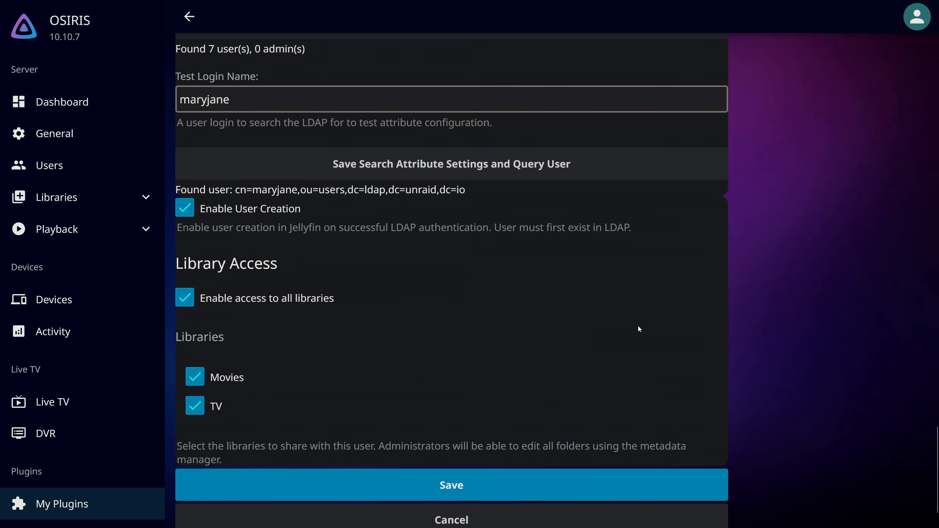
# - Save the LDAP plugin configuration and look back over the administrator and testing settings
pyautogui.scroll(-3, 552, 358)
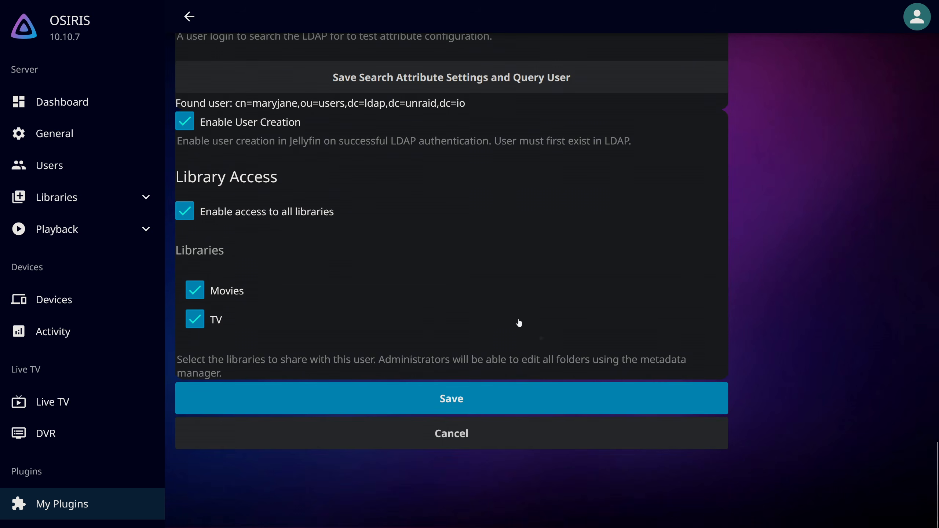
pyautogui.scroll(15, 459, 404)
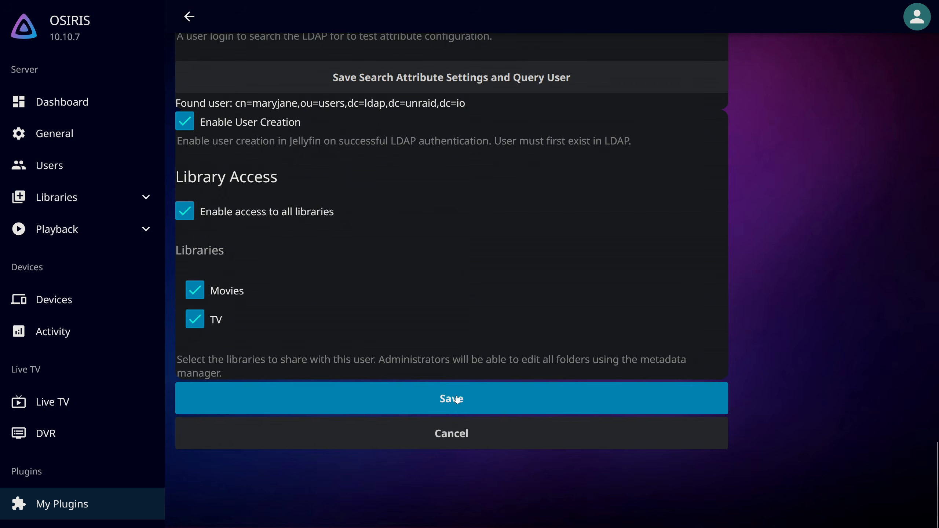
pyautogui.click(458, 400)
pyautogui.scroll(10, 457, 399)
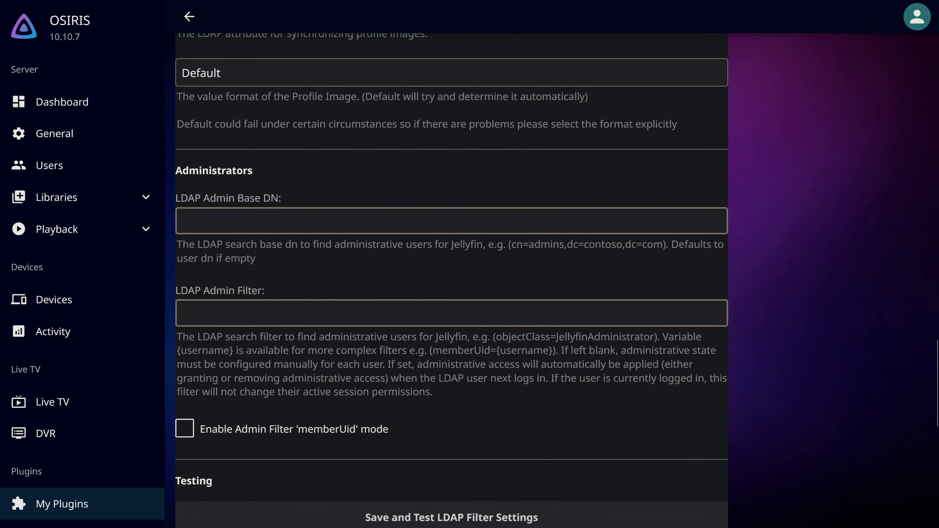
pyautogui.scroll(-3, 564, 346)
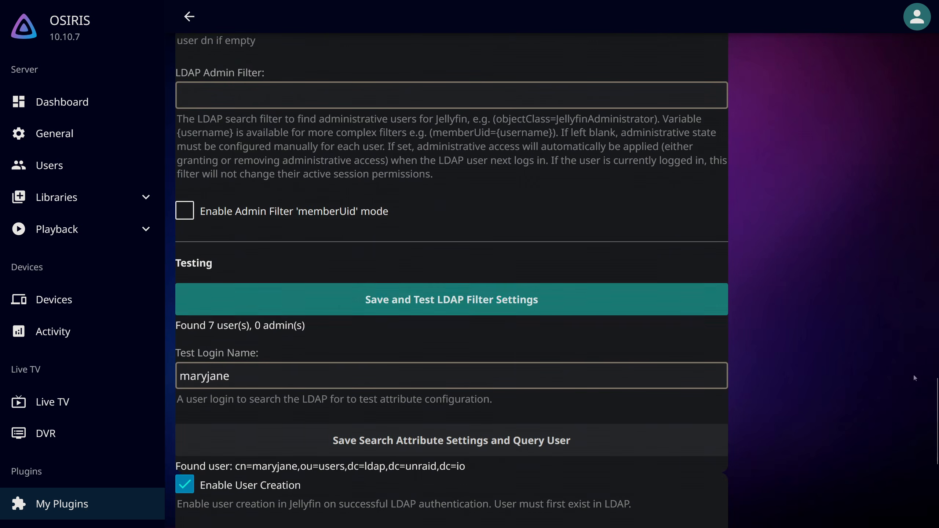
# - Switch to the authentik-ldap container log and examine the session, bind and search request entries for the LDAP service account
pyautogui.hotkey('alt', 'Tab')
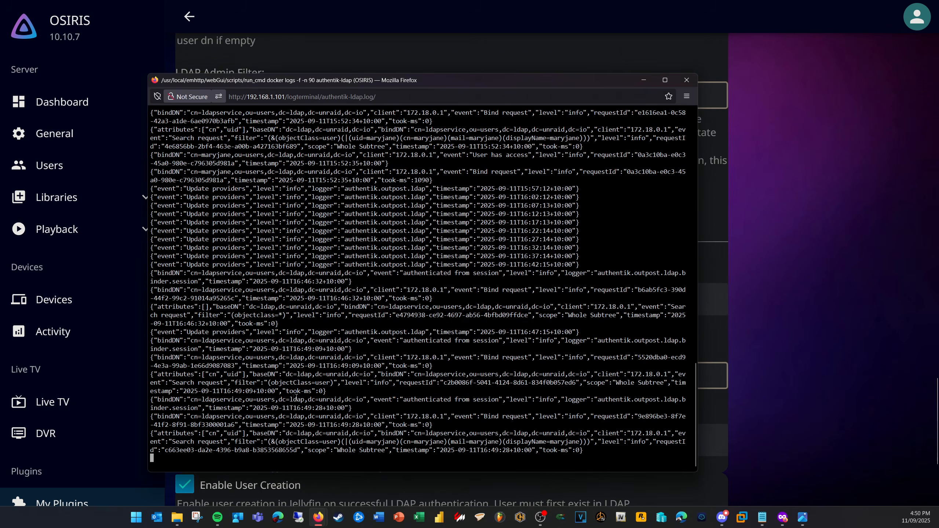
pyautogui.moveTo(582, 264); pyautogui.dragTo(403, 282)
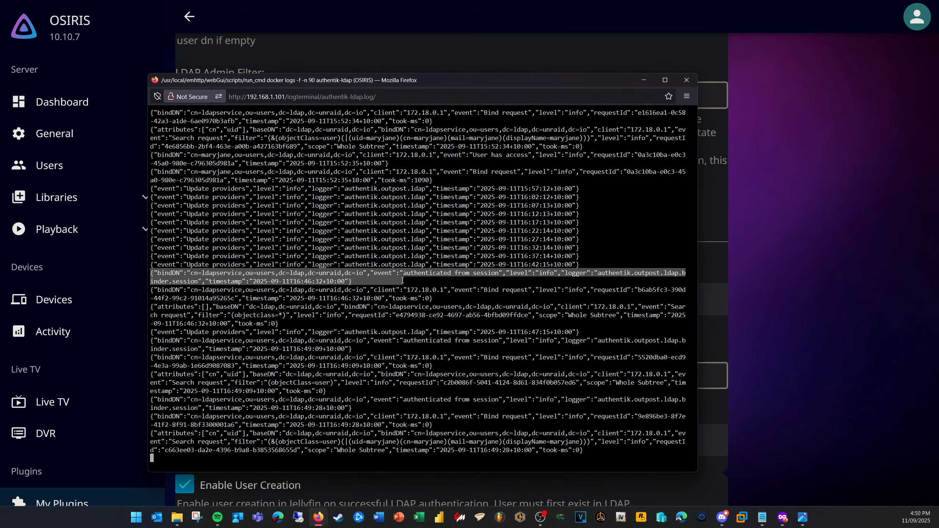
pyautogui.moveTo(151, 290); pyautogui.dragTo(476, 298)
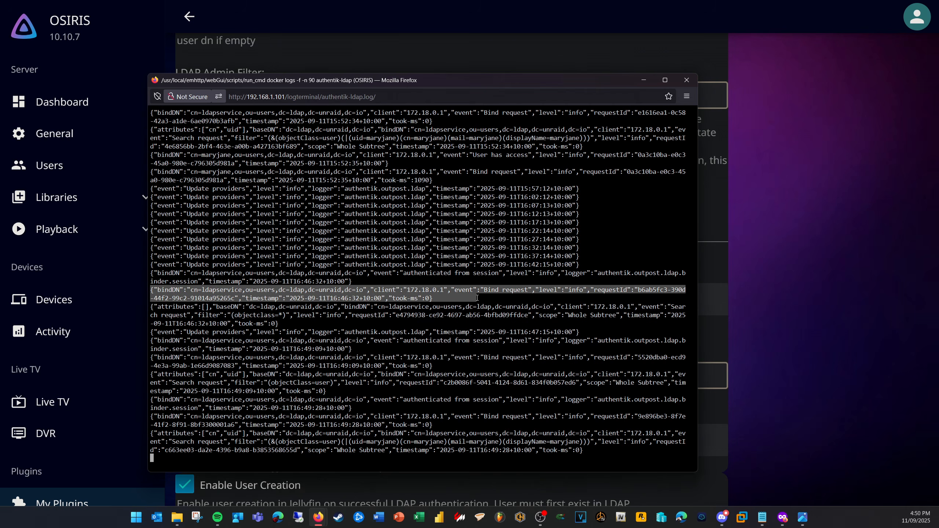
pyautogui.moveTo(153, 307); pyautogui.dragTo(378, 357)
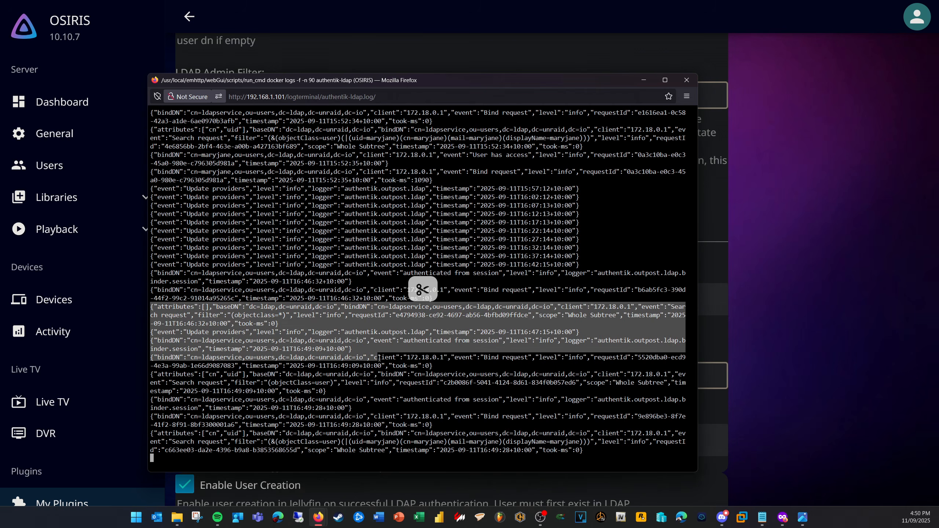
pyautogui.doubleClick(240, 357)
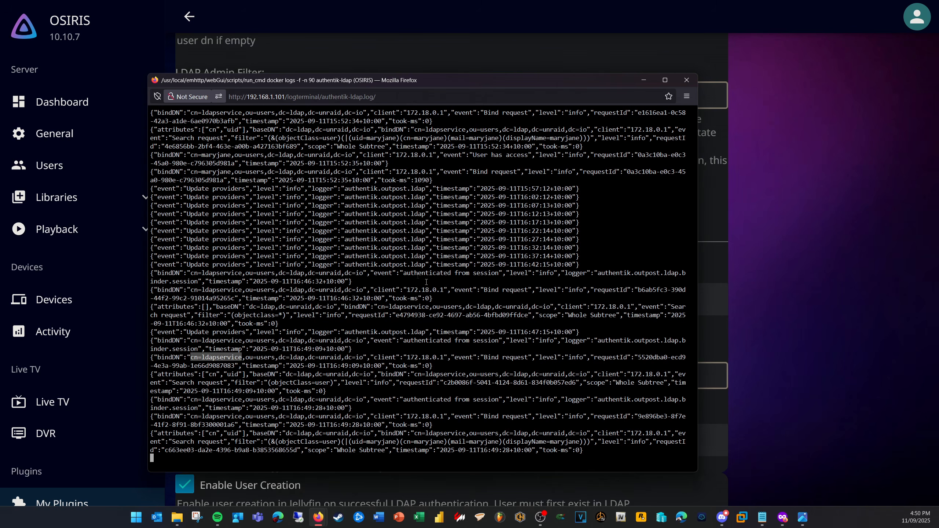
# - Leave the LDAP settings, try to sign in to Jellyfin with the test user's login name and password, and dismiss the save-login offer
pyautogui.scroll(10, 779, 281)
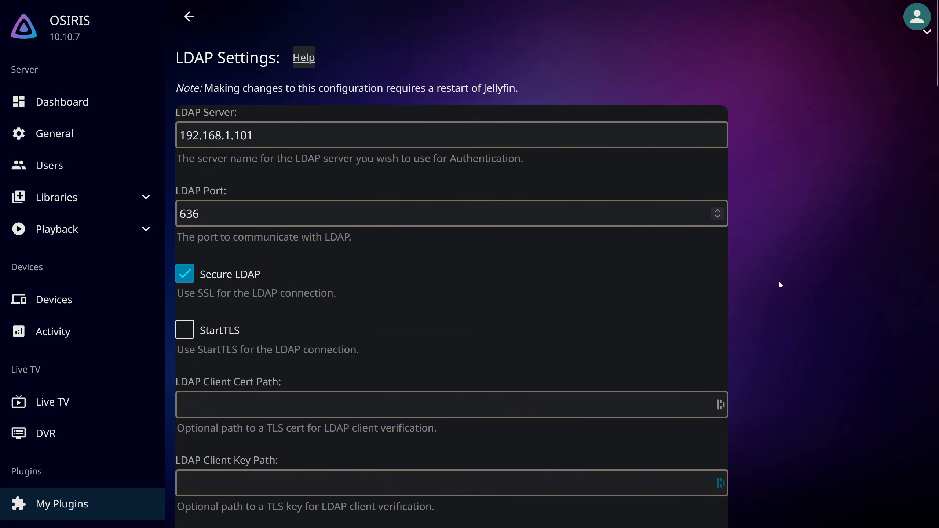
pyautogui.click(189, 16)
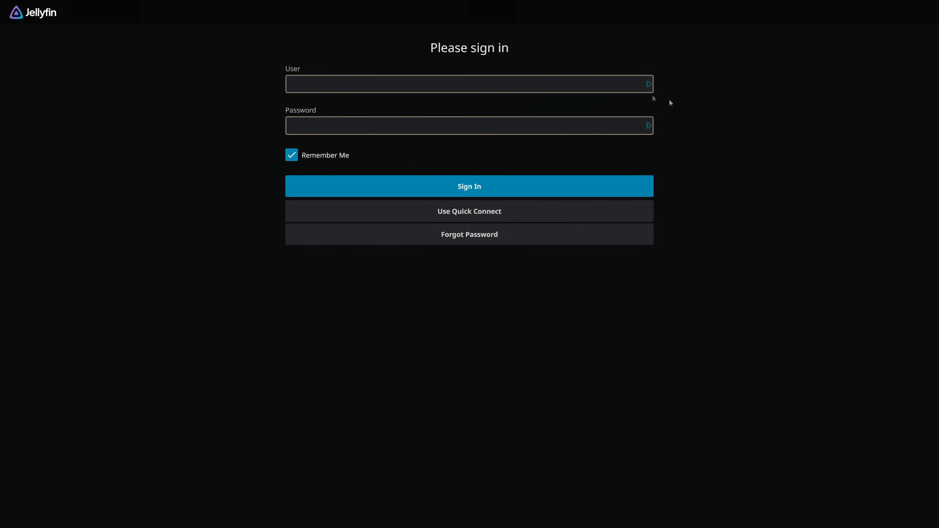
pyautogui.click(568, 86)
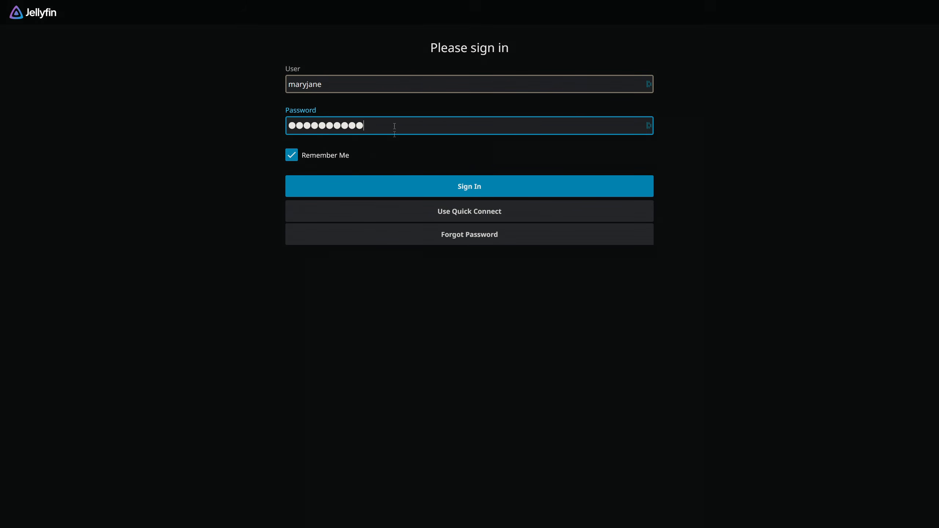
pyautogui.click(502, 186)
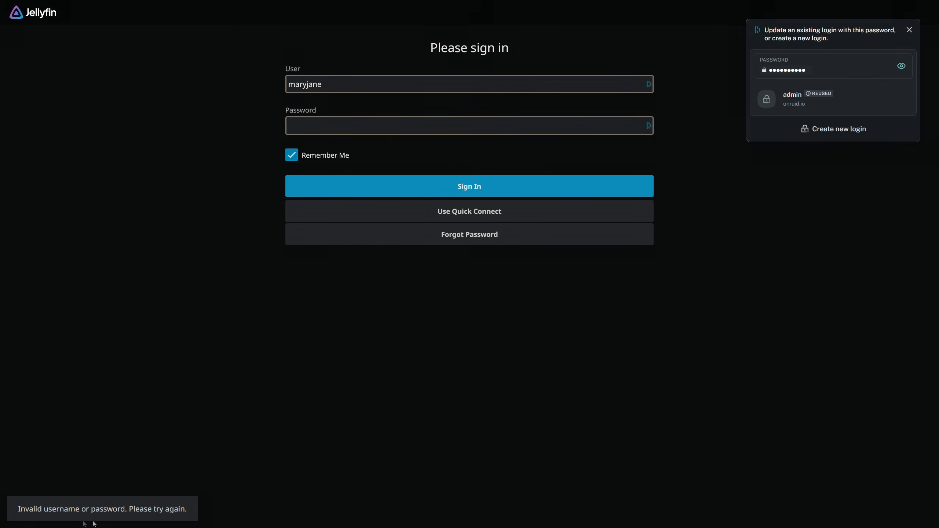
pyautogui.click(909, 30)
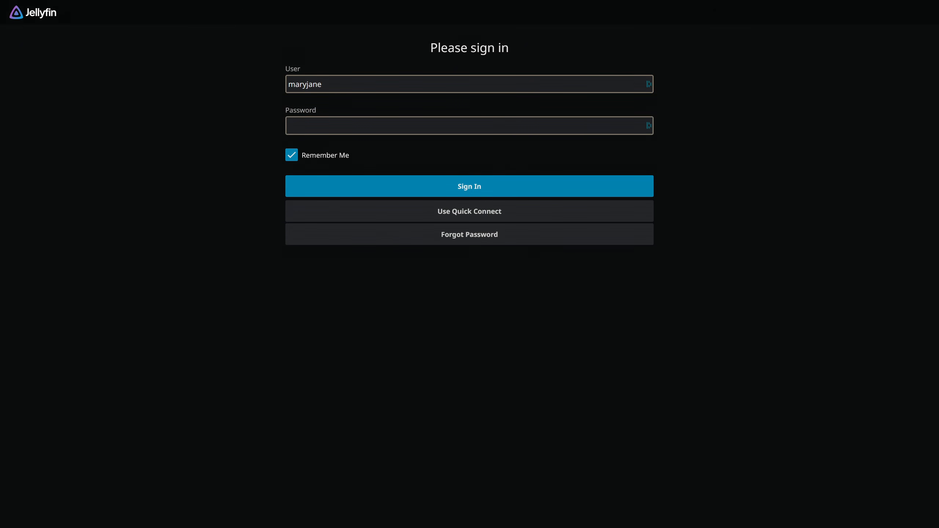
# - Check the latest authentication and bind request entries for the test user in the authentik-ldap log, and return to the sign-in page
pyautogui.hotkey('alt', 'Tab')
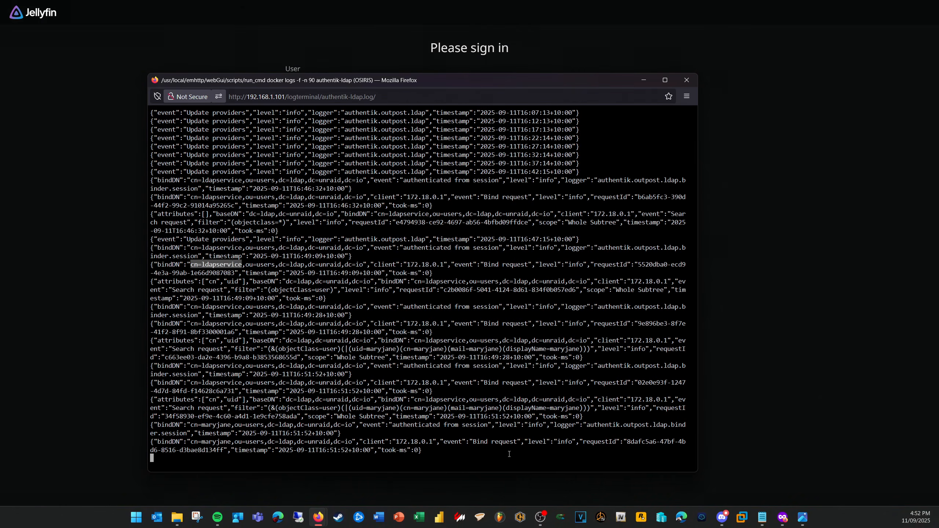
pyautogui.moveTo(472, 451); pyautogui.dragTo(163, 426)
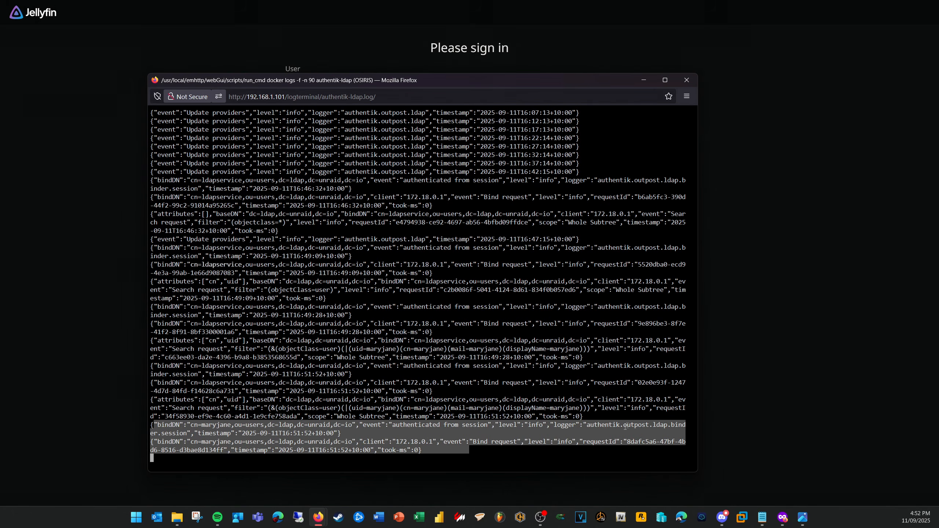
pyautogui.click(726, 264)
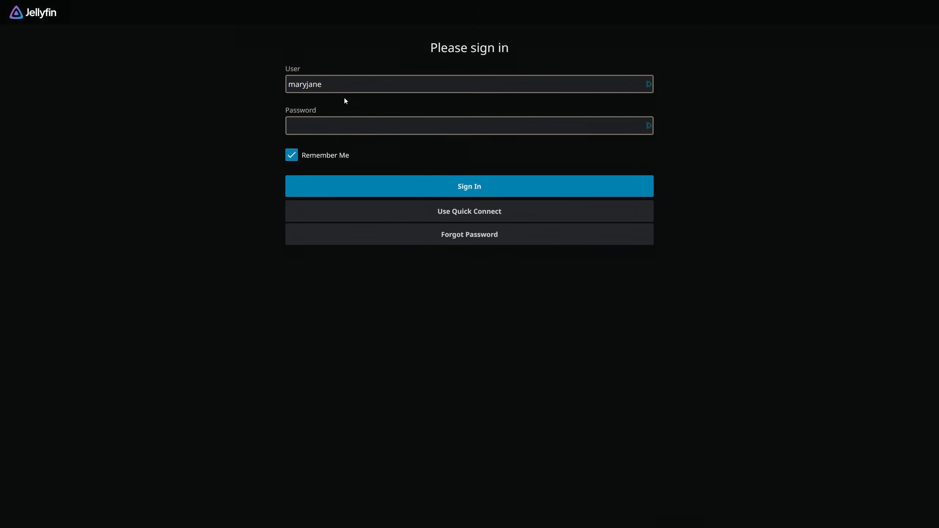
# - Enter the test user's password again, sign in to Jellyfin, and dismiss the save-login offer
pyautogui.click(340, 125)
pyautogui.click(263, 121)
pyautogui.click(311, 125)
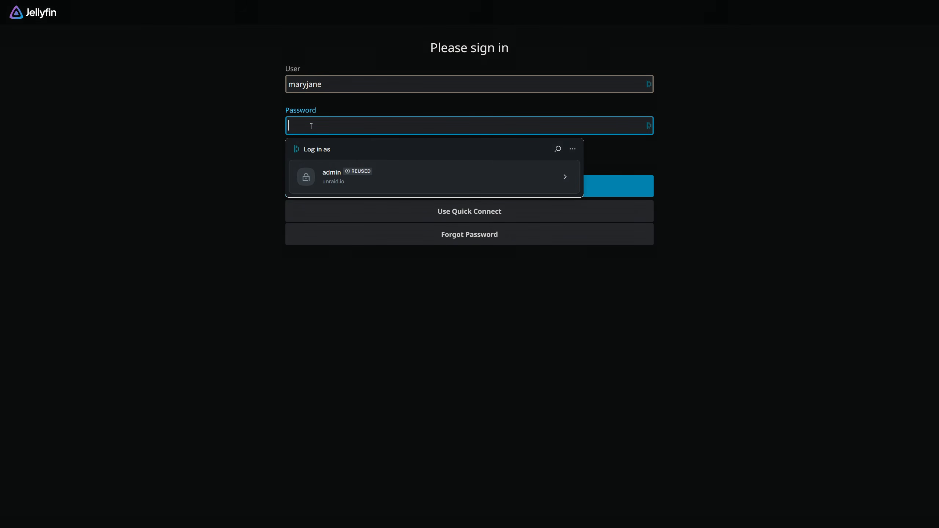
pyautogui.write('••••••••••')
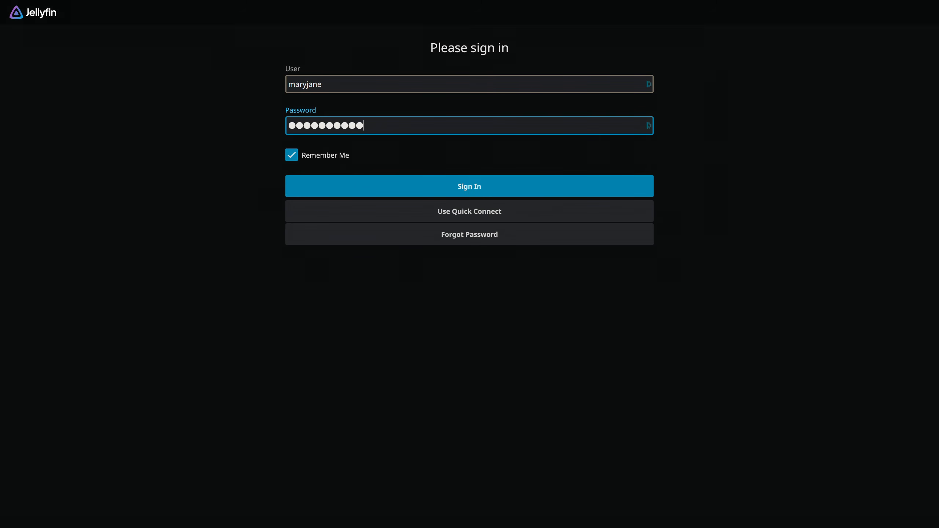
pyautogui.write('•')
pyautogui.press('Return')
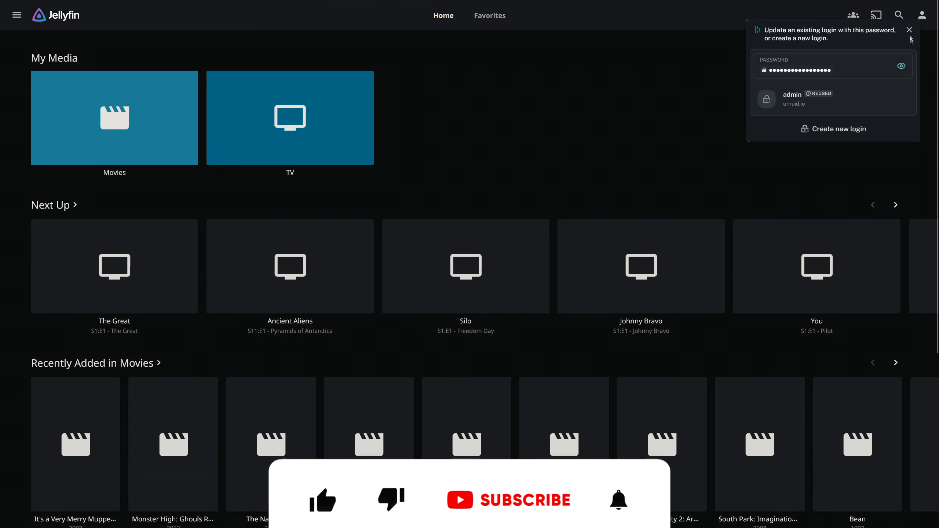
pyautogui.click(913, 27)
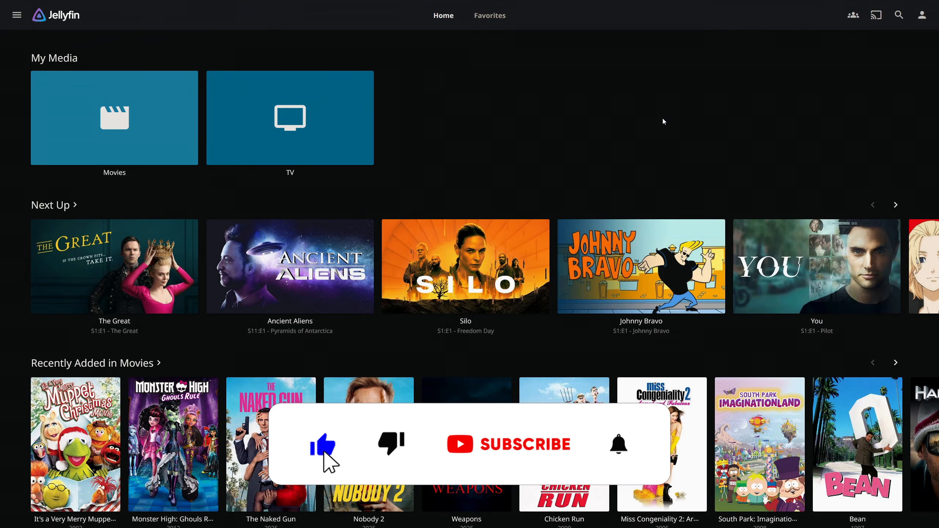